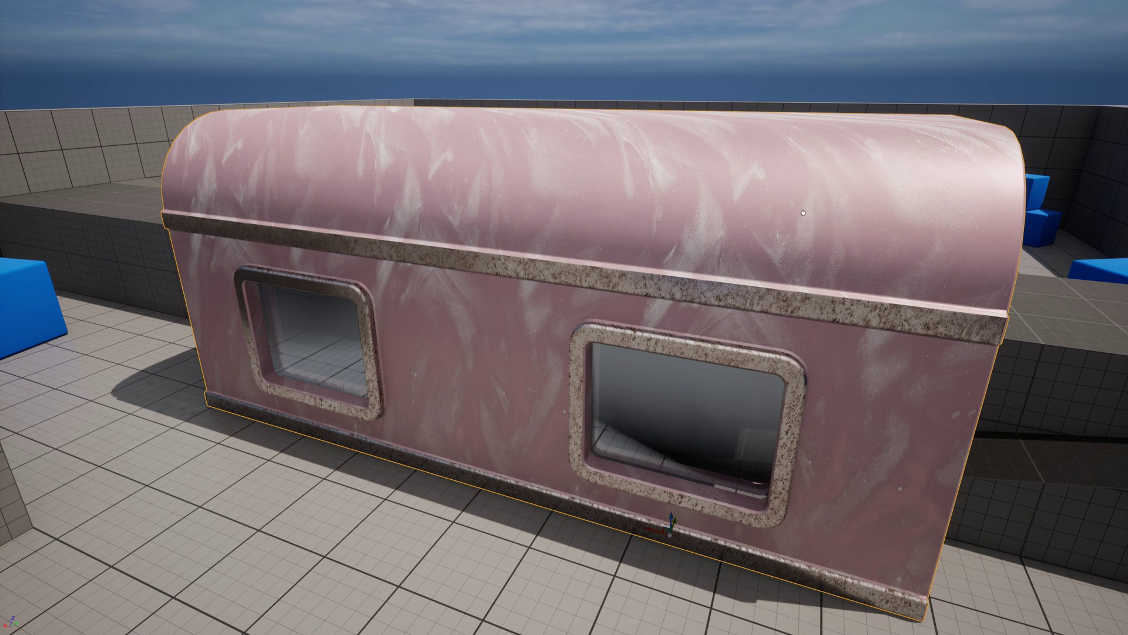
Step: Try several MI_Walls materials on the tunnel mesh, including white marble, mossy streaked metal and grey scratched
left_click_drag(1127, 115, 752, 153)
left_click_drag(1026, 200, 814, 214)
left_click_drag(1025, 171, 970, 168)
left_click_drag(889, 169, 823, 183)
mouse_move(1127, 177)
left_mouse_down()
mouse_move(885, 181)
mouse_move(784, 208)
left_mouse_up()
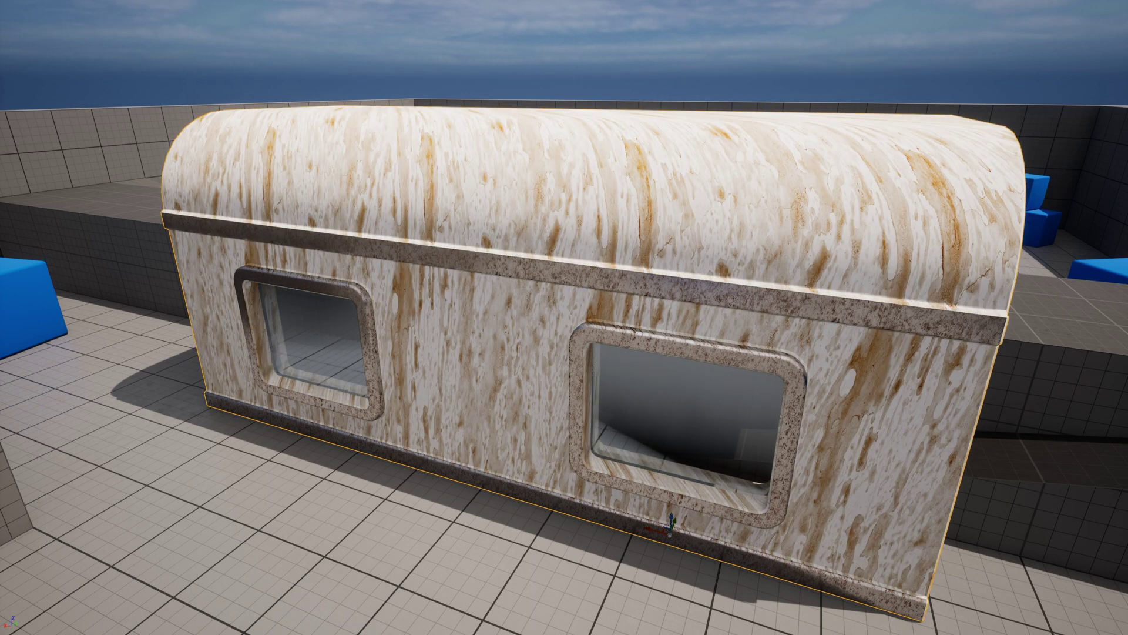
Step: Try brown-streaked white, rusty, blue-scratched, green bumpy and cream rust walls, finishing with scratched yellow paint
left_click_drag(1127, 200, 776, 194)
left_click_drag(1127, 194, 750, 167)
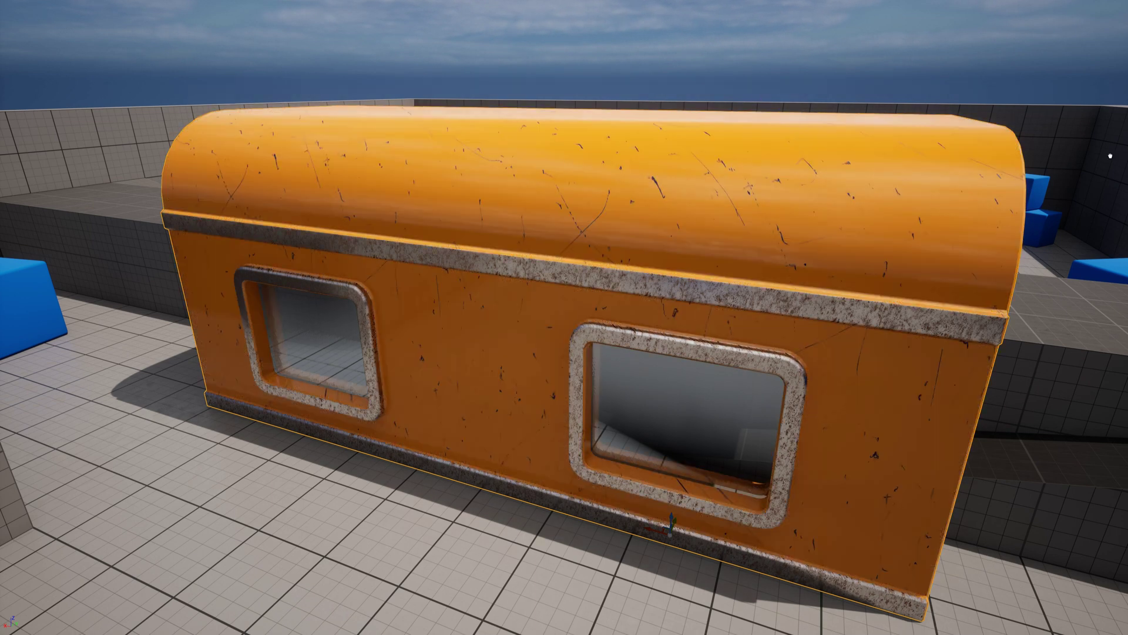
left_click_drag(1127, 176, 834, 176)
left_click_drag(1127, 153, 852, 156)
left_click_drag(1127, 176, 852, 176)
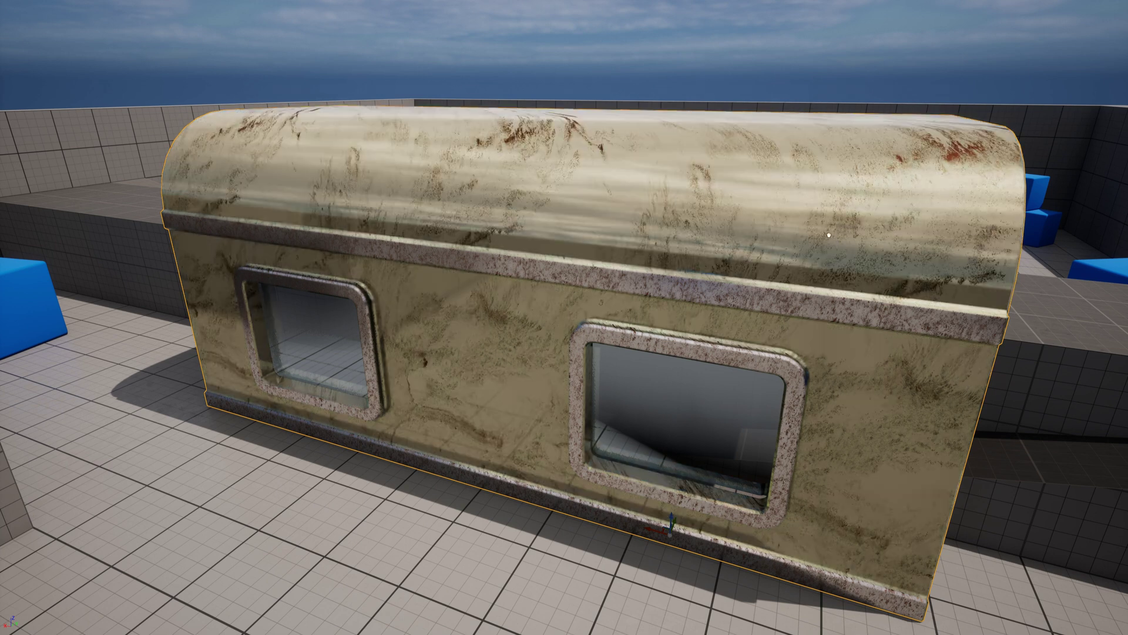
mouse_move(1026, 75)
left_mouse_down()
mouse_move(956, 76)
mouse_move(993, 316)
left_mouse_up()
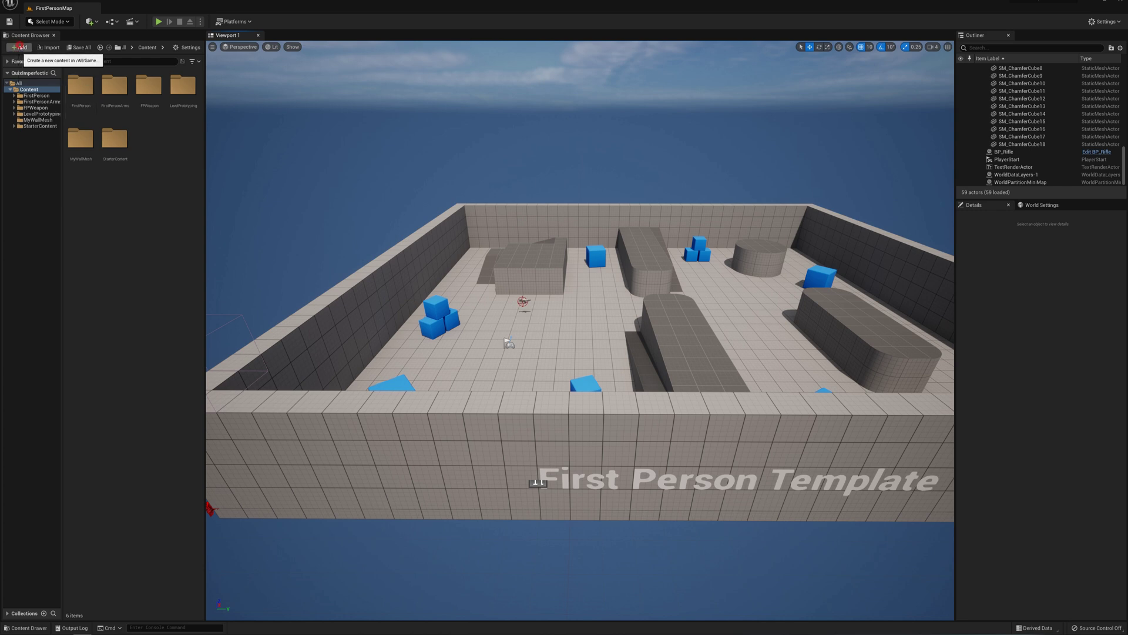
Step: Import the Scratched Rubber imperfection from Quixel Bridge's Imperfections > Rubber category
left_click(15, 48)
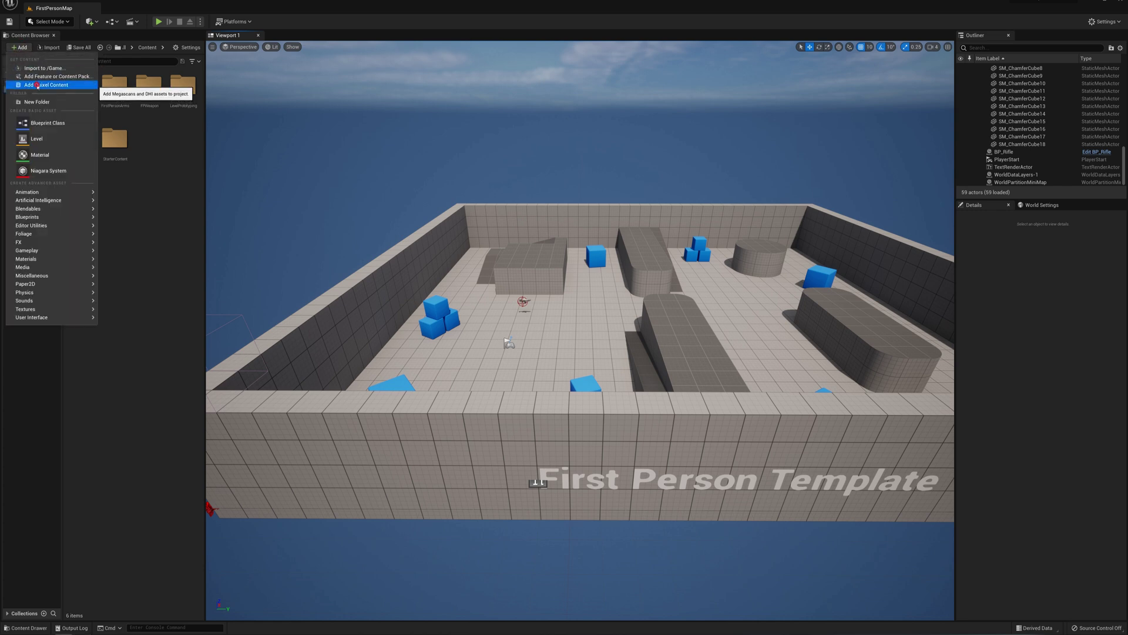
left_click(40, 87)
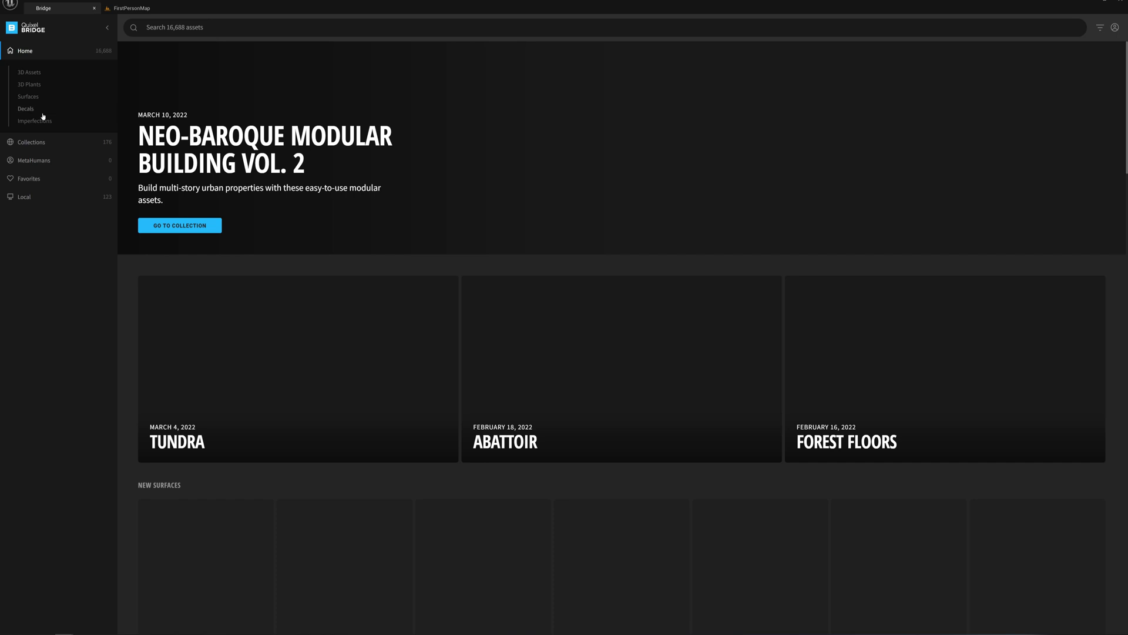
left_click(35, 121)
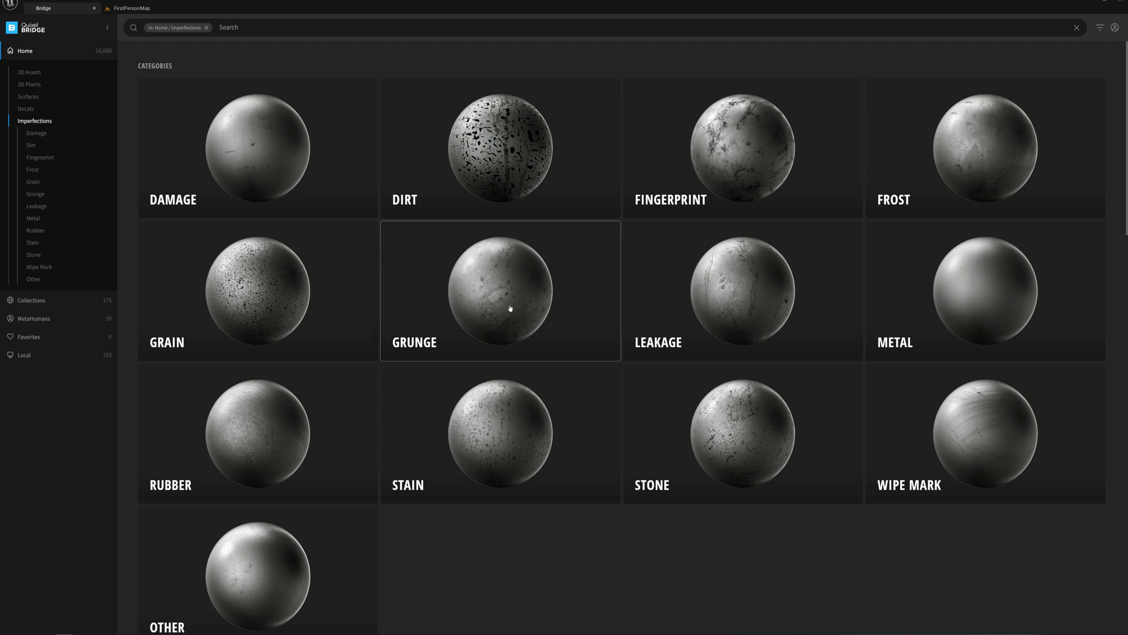
left_click(254, 435)
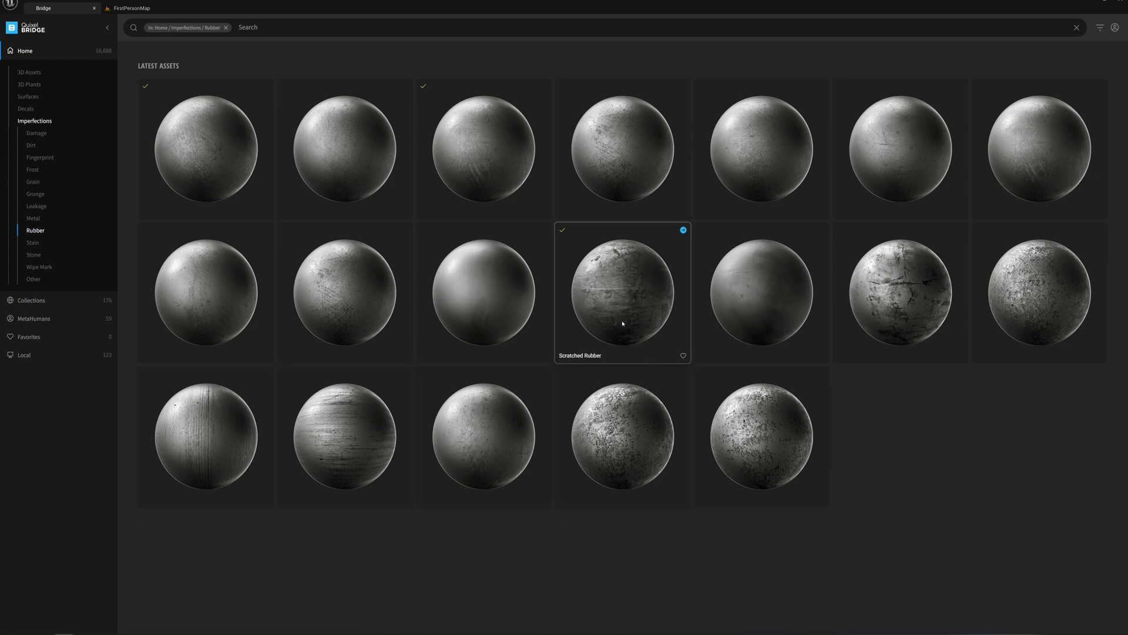
left_click(613, 309)
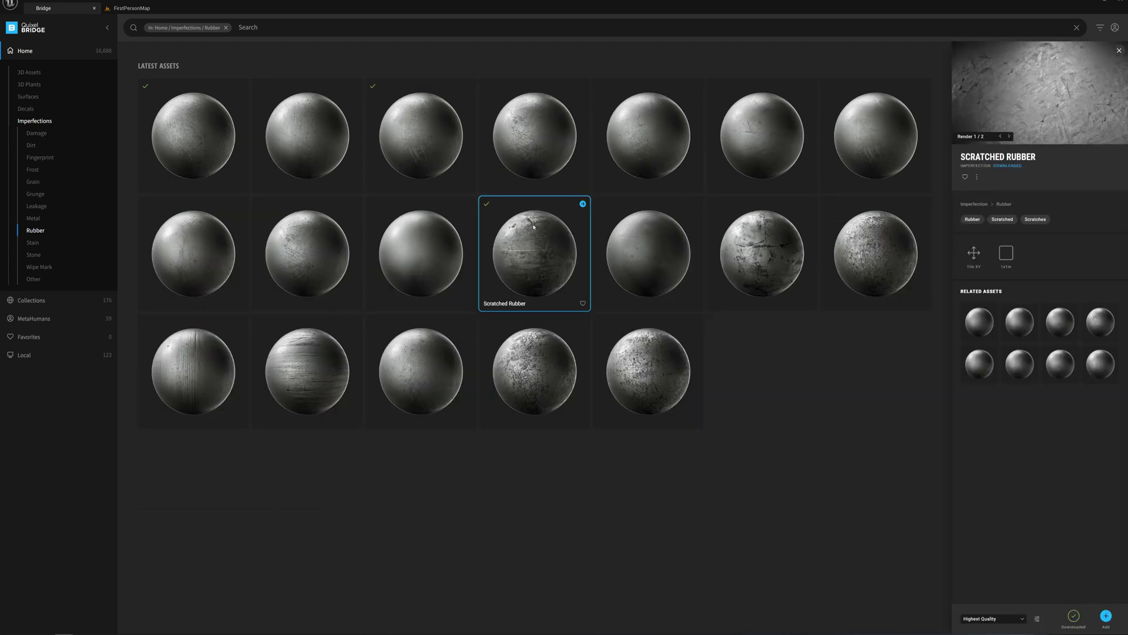
left_click(1106, 616)
Step: Import the Stains imperfection from Quixel Bridge's Stain category
left_click(43, 7)
left_click(32, 243)
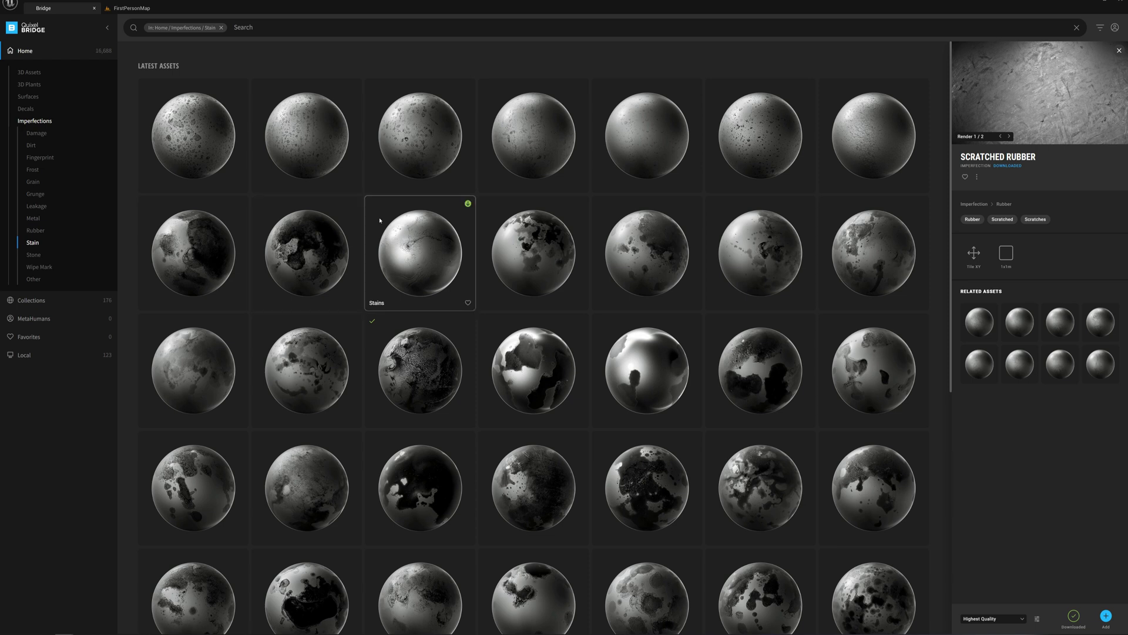
left_click(415, 379)
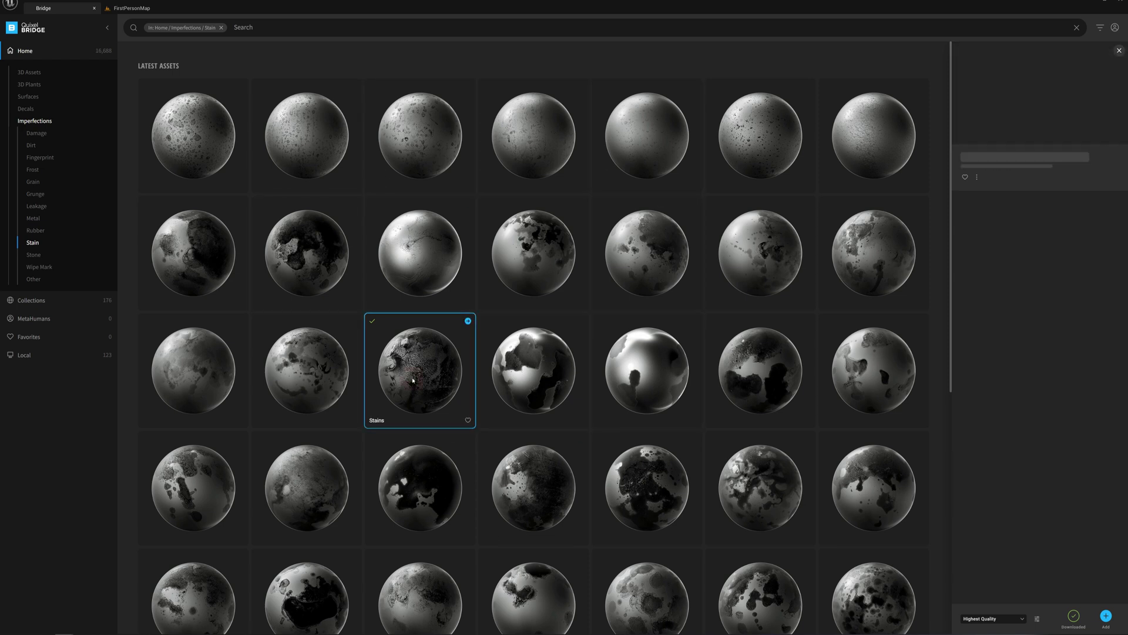
left_click(1106, 616)
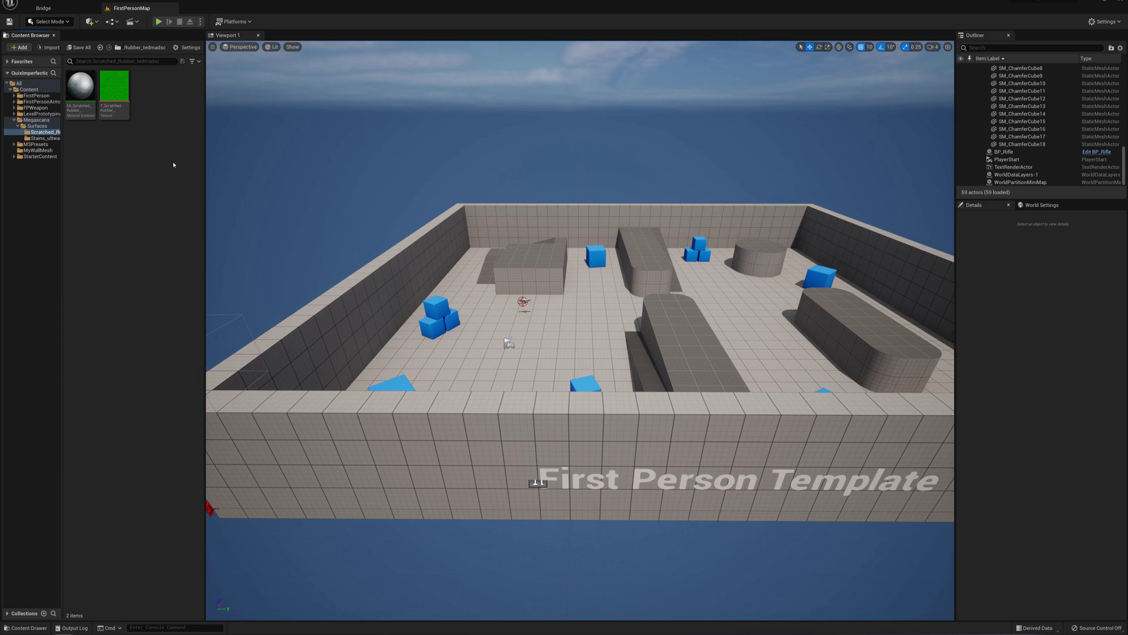
double_click(118, 88)
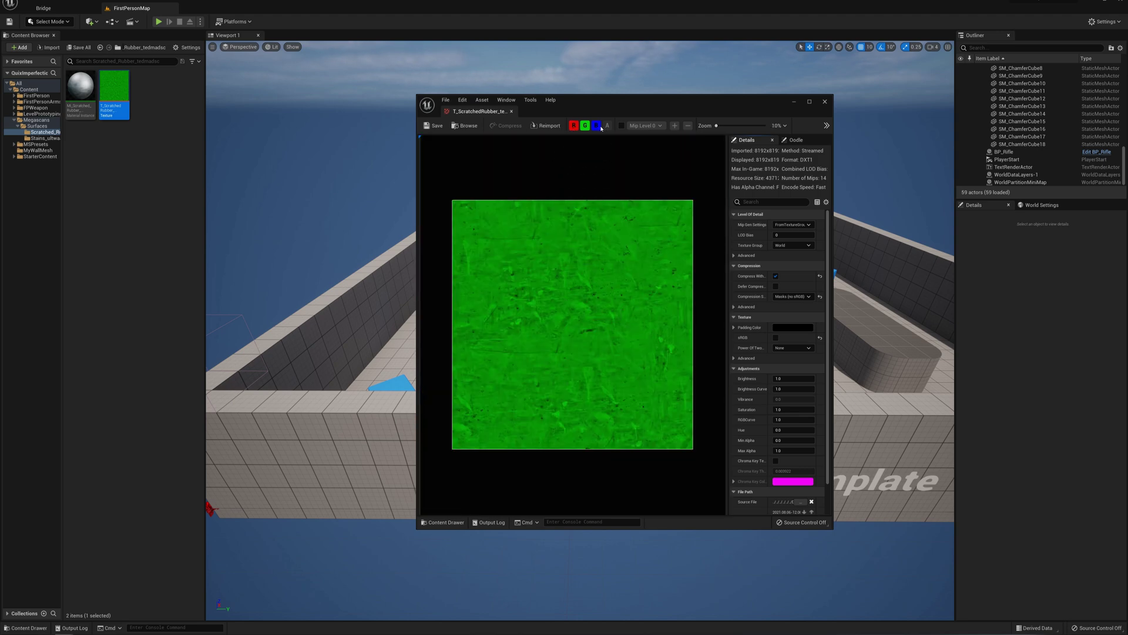
left_click(574, 125)
left_click(596, 125)
left_click(584, 125)
scroll(590, 158, "up", 3)
scroll(589, 157, "down", 2)
left_click(574, 125)
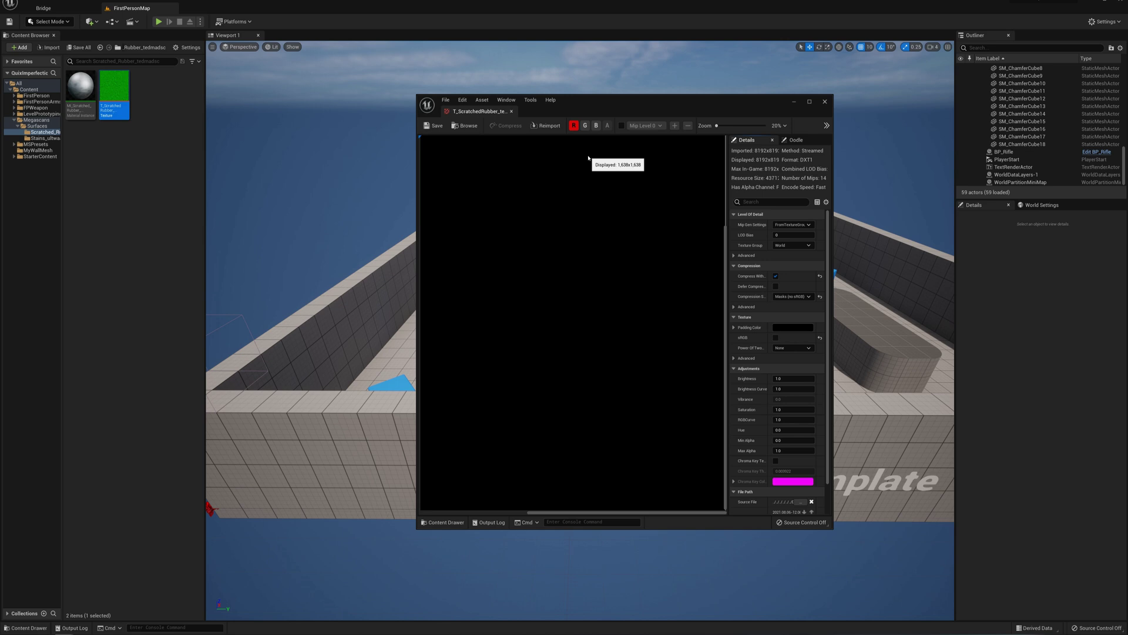
left_click(574, 126)
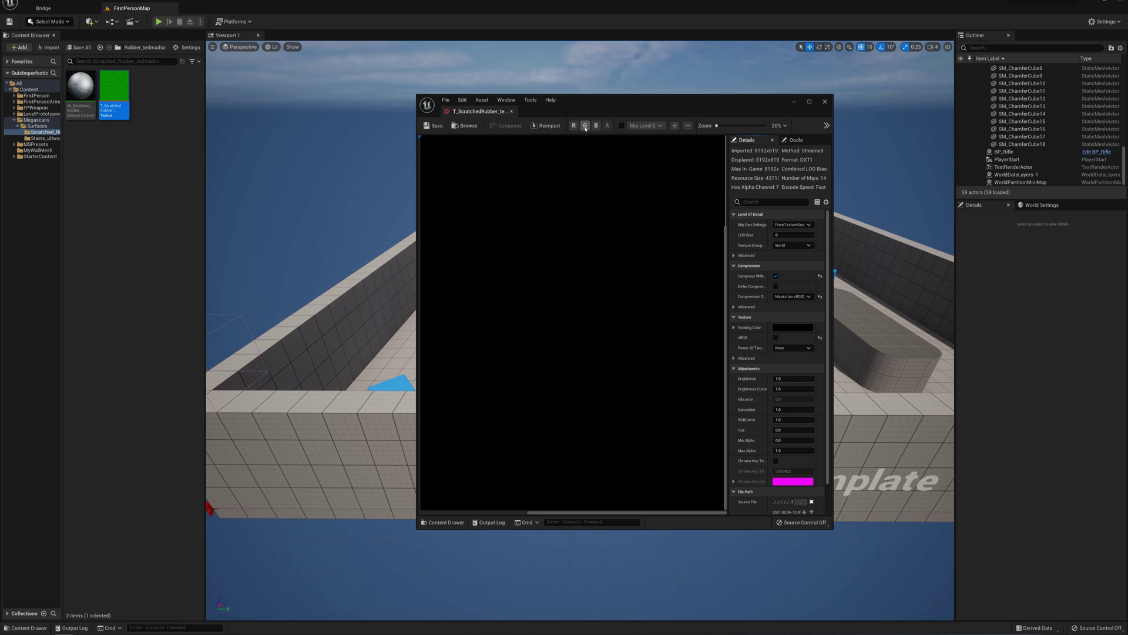
left_click(585, 125)
scroll(635, 273, "down", 1)
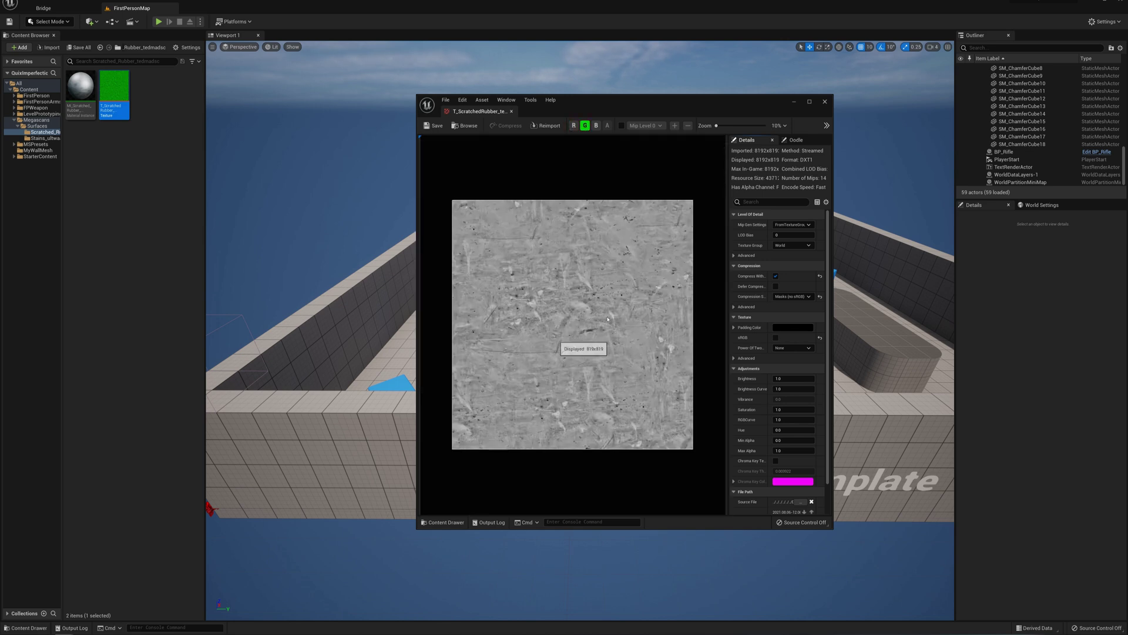
scroll(597, 322, "up", 1)
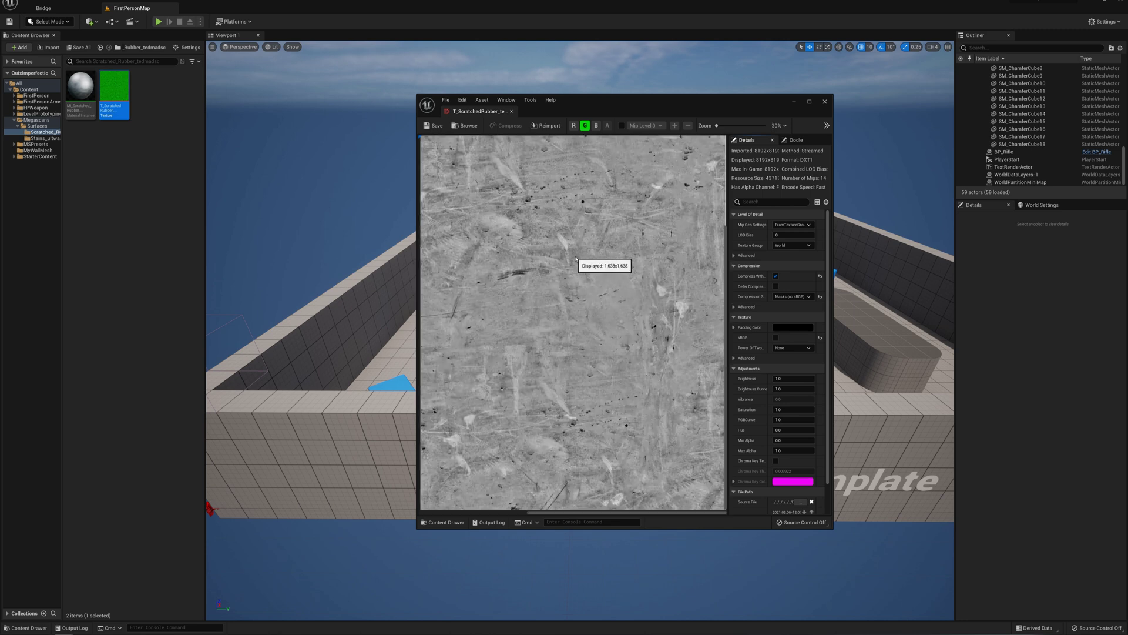
left_click(586, 125)
left_click(596, 125)
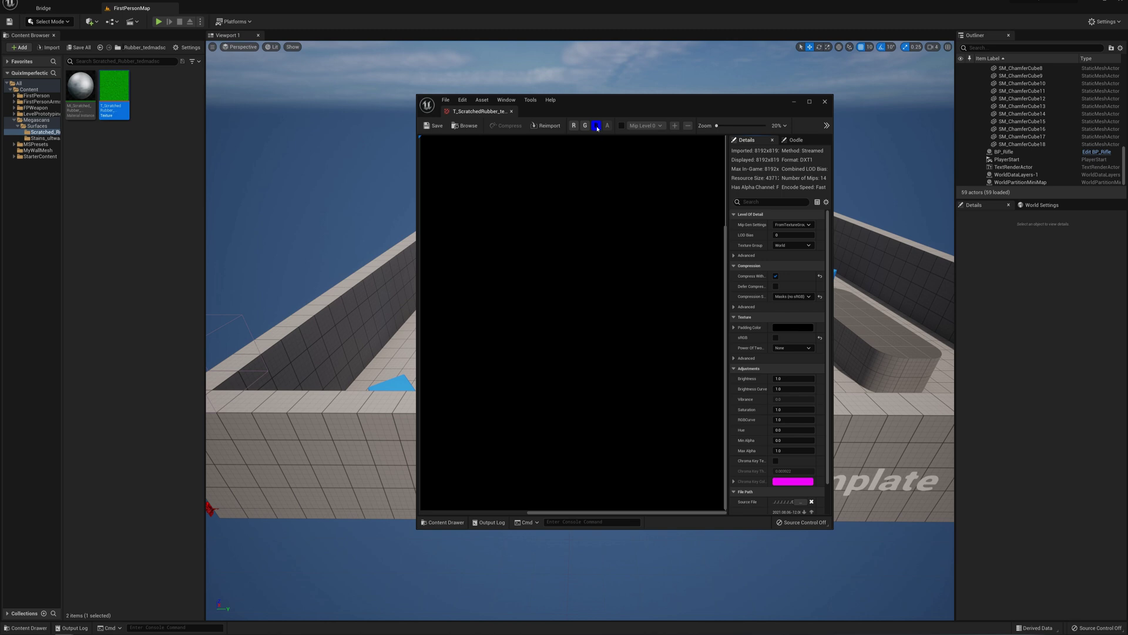
left_click(597, 125)
left_click(585, 125)
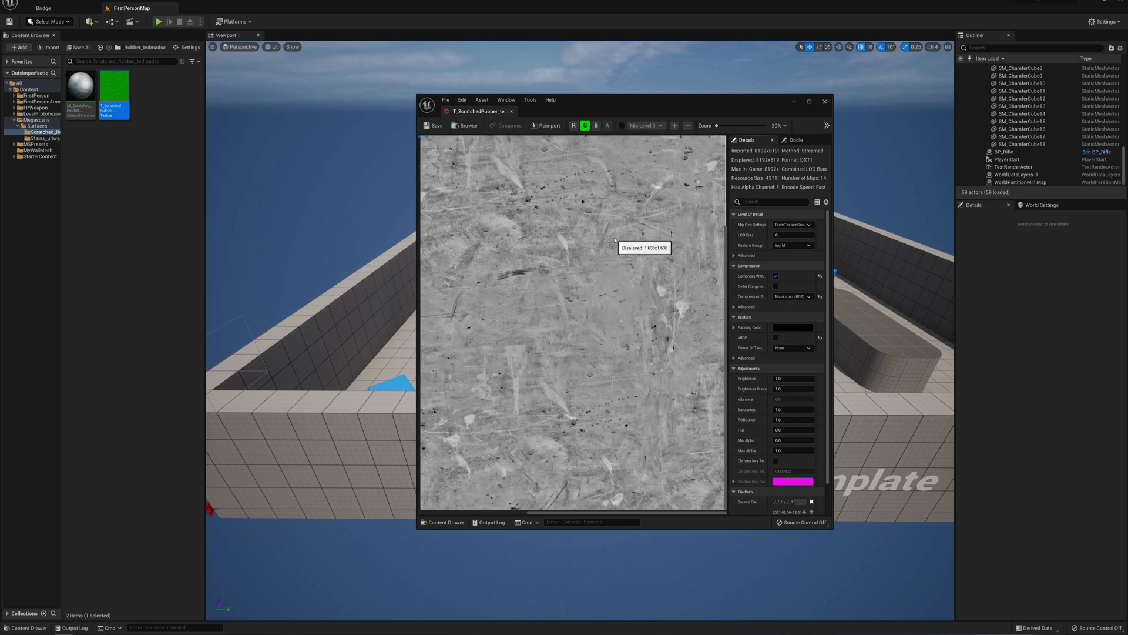
scroll(615, 240, "down", 1)
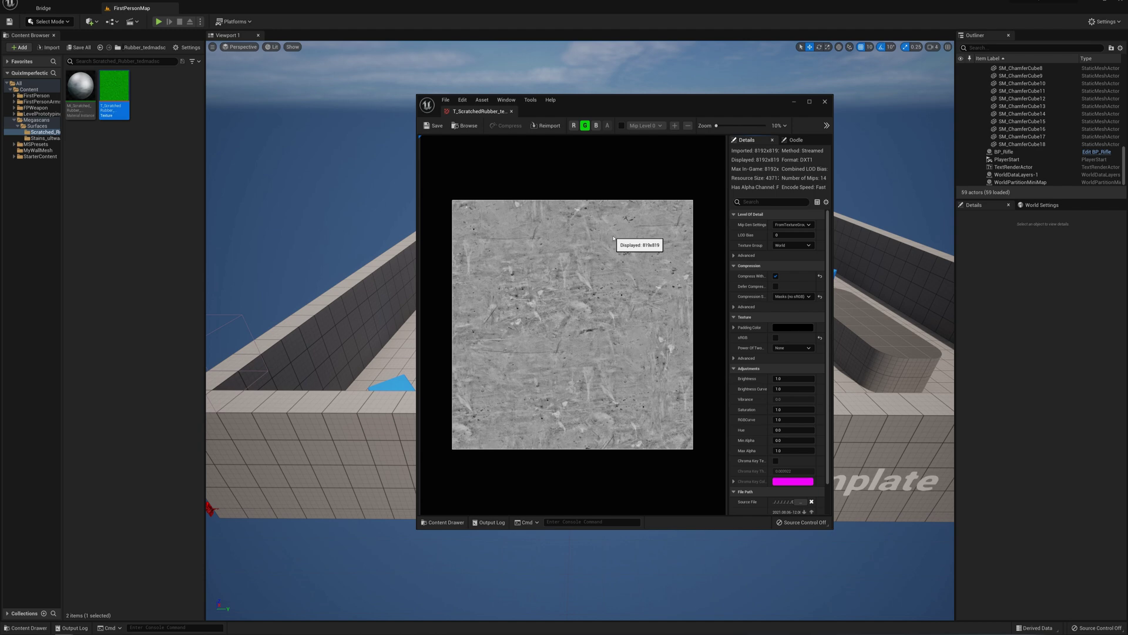
left_click_drag(507, 108, 511, 113)
left_click(173, 171)
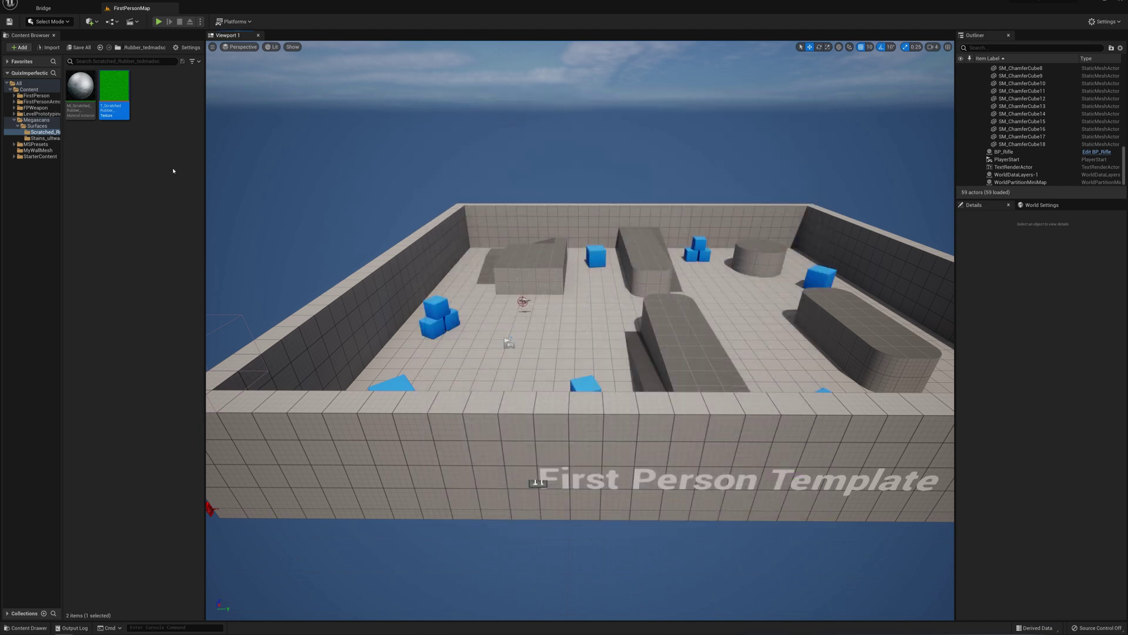
Step: Open the imported Stains mask texture in the texture editor
left_click(37, 138)
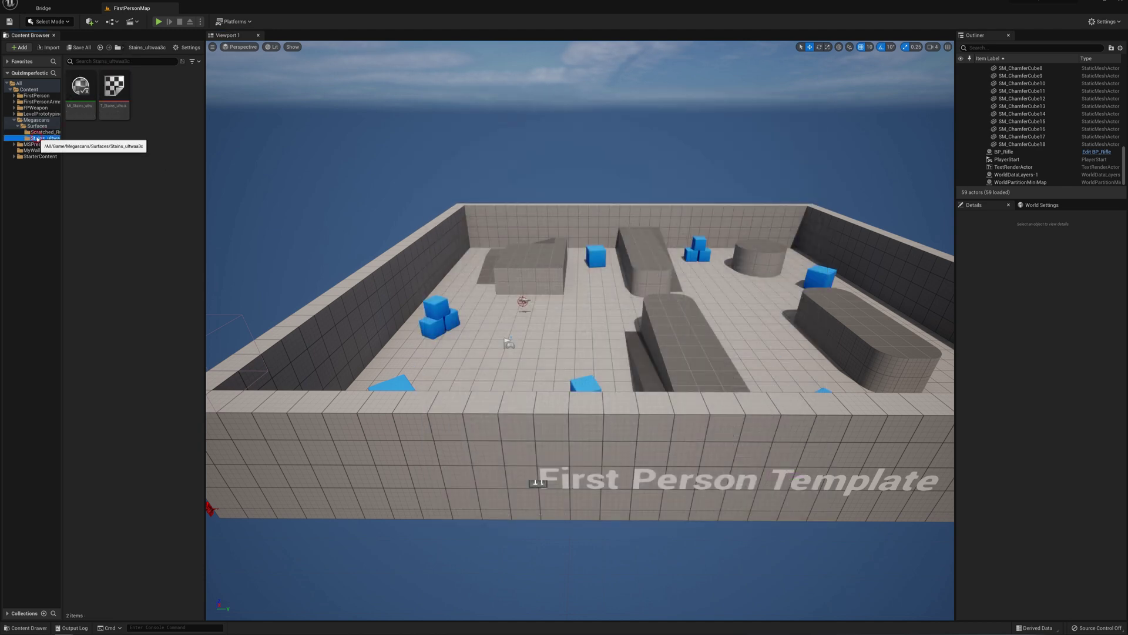
double_click(111, 89)
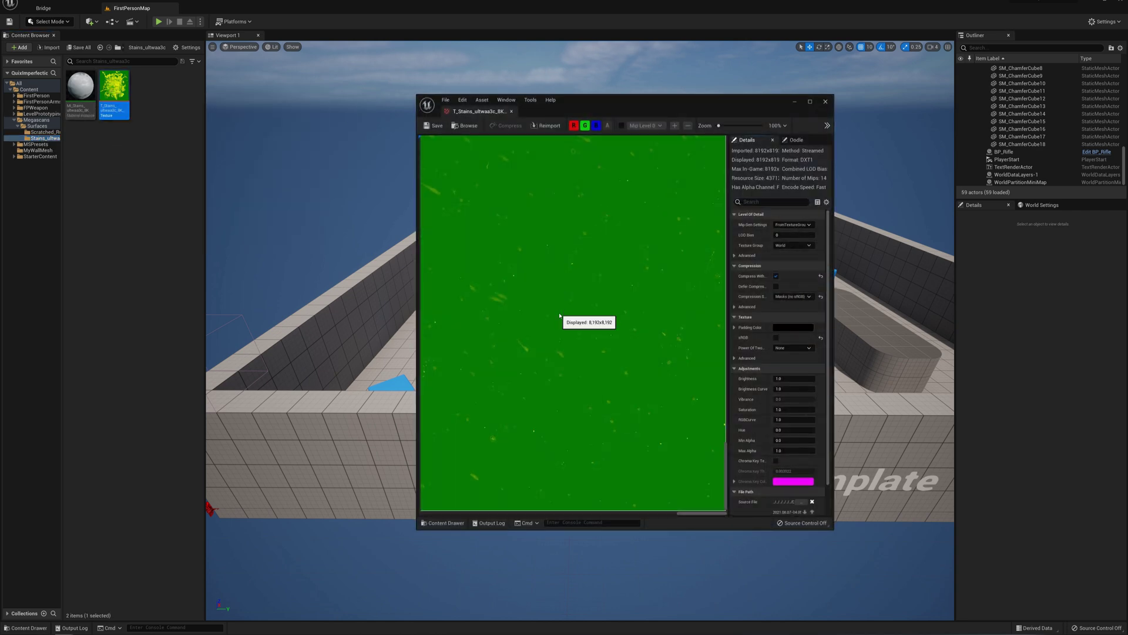
scroll(552, 300, "down", 10)
scroll(540, 288, "up", 2)
scroll(542, 286, "down", 1)
Step: Preview only the red channel of the Stains texture
left_click(573, 126)
left_click(584, 126)
left_click(596, 125)
left_click(573, 126)
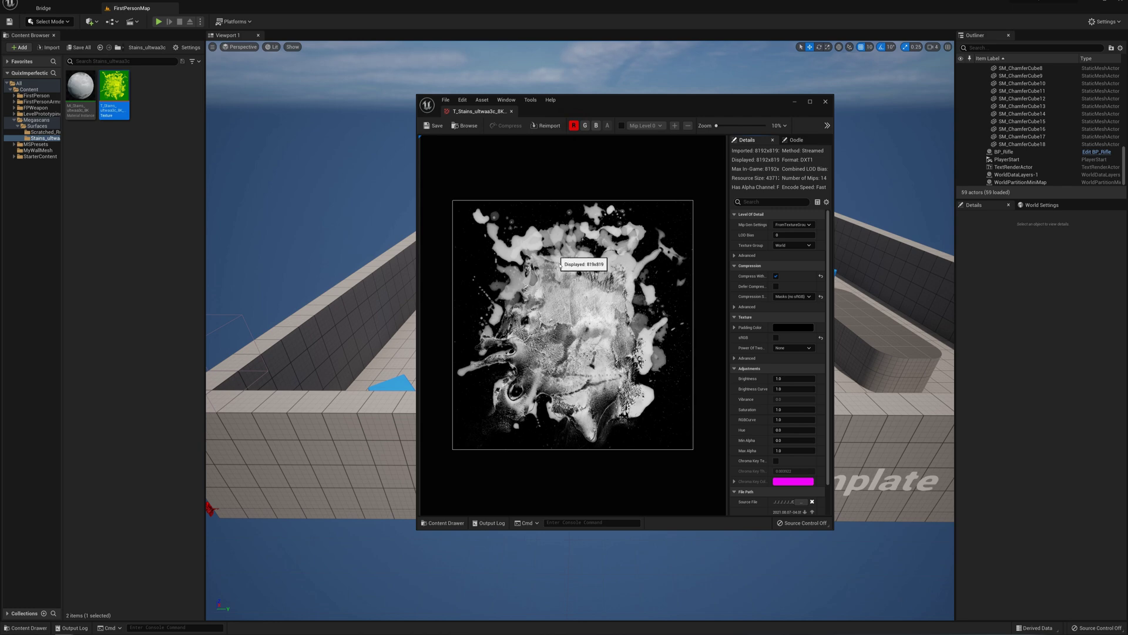
scroll(579, 277, "up", 3)
scroll(575, 273, "down", 3)
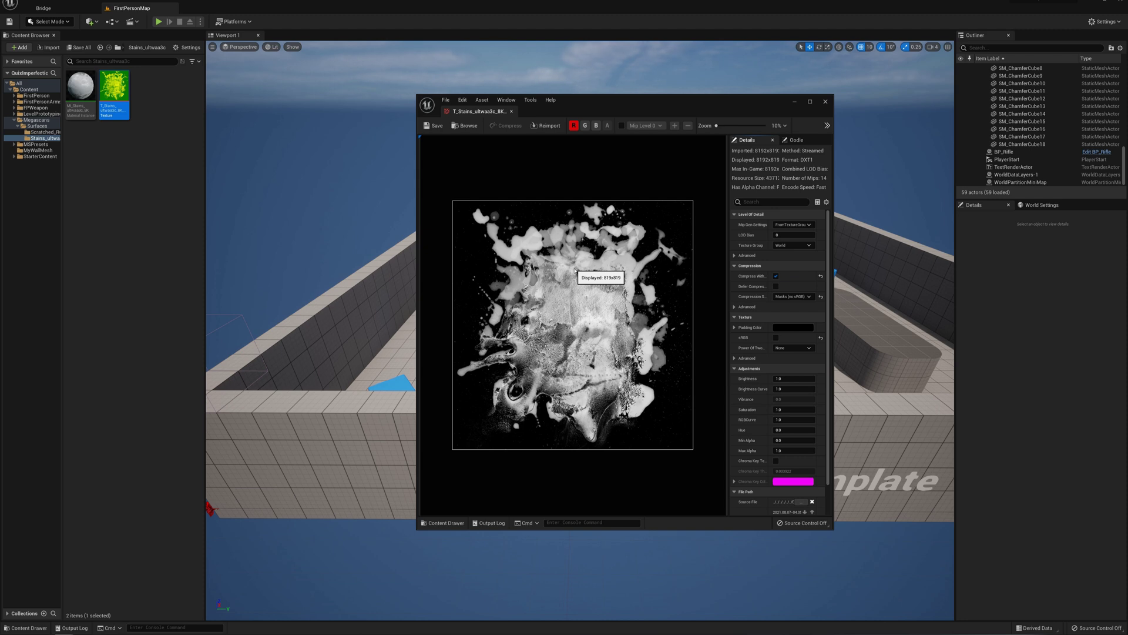
scroll(604, 256, "up", 2)
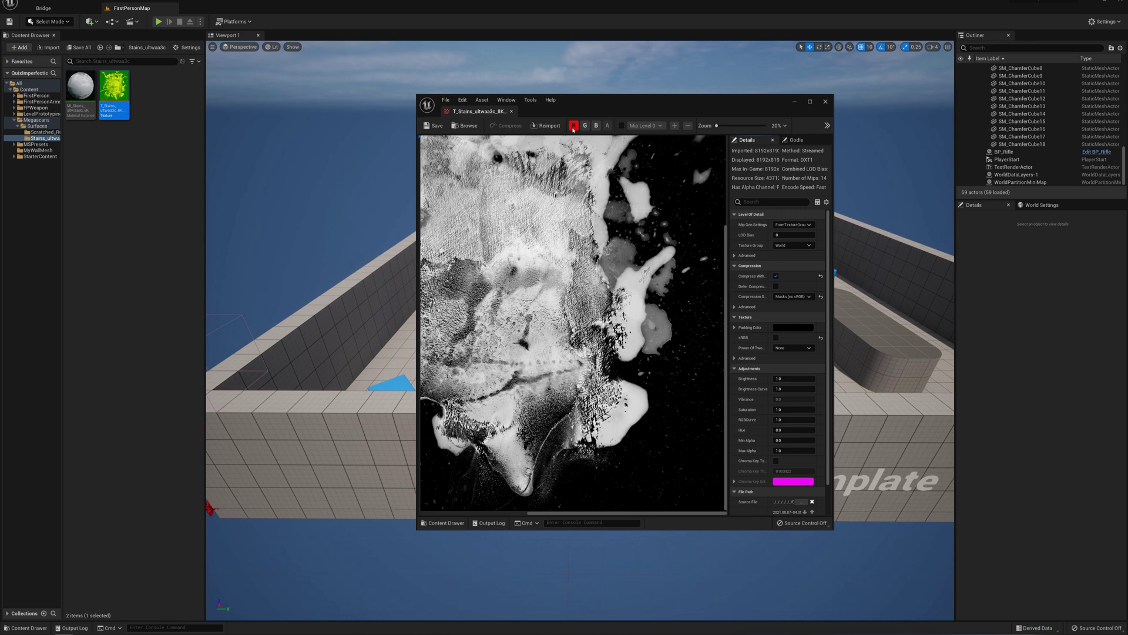
Step: Preview only the green channel of the Stains texture
left_click(574, 125)
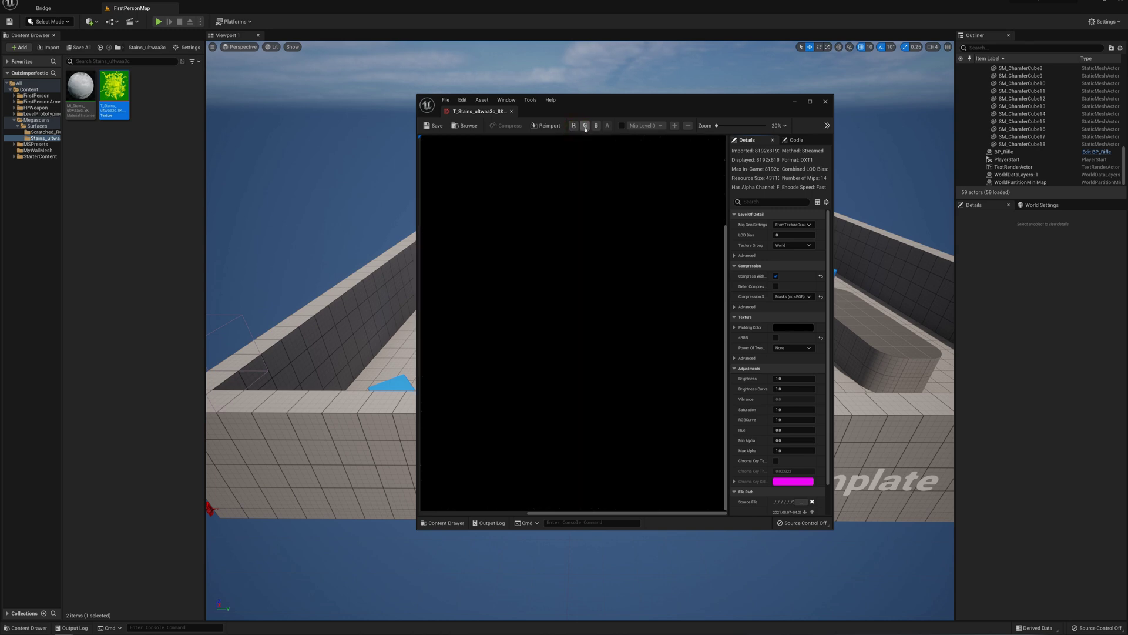
left_click(584, 126)
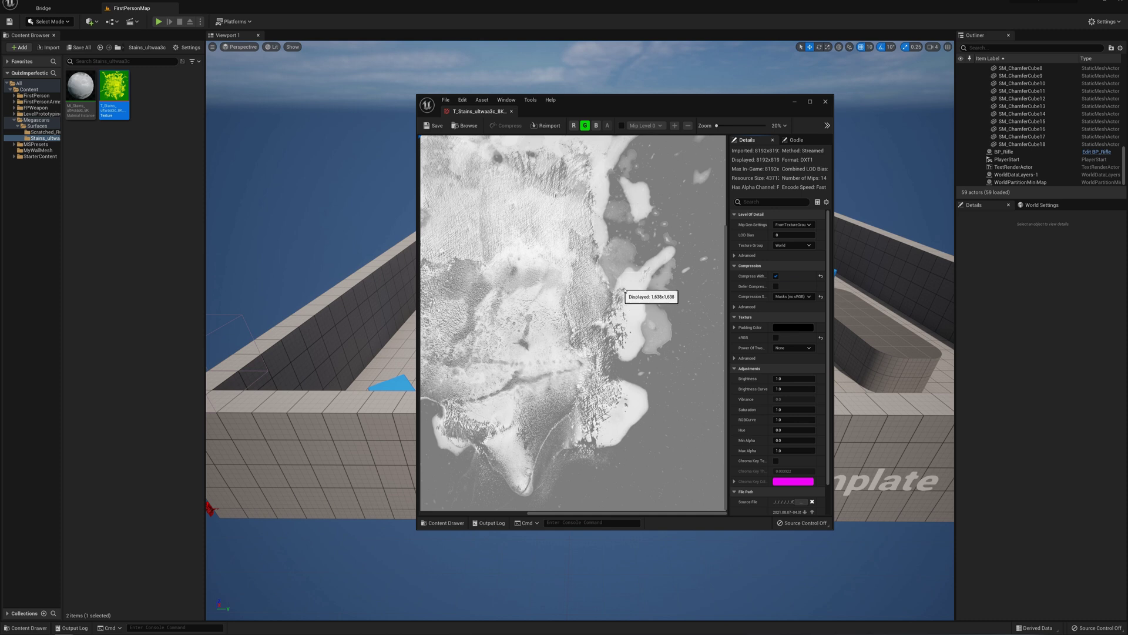
scroll(642, 302, "down", 1)
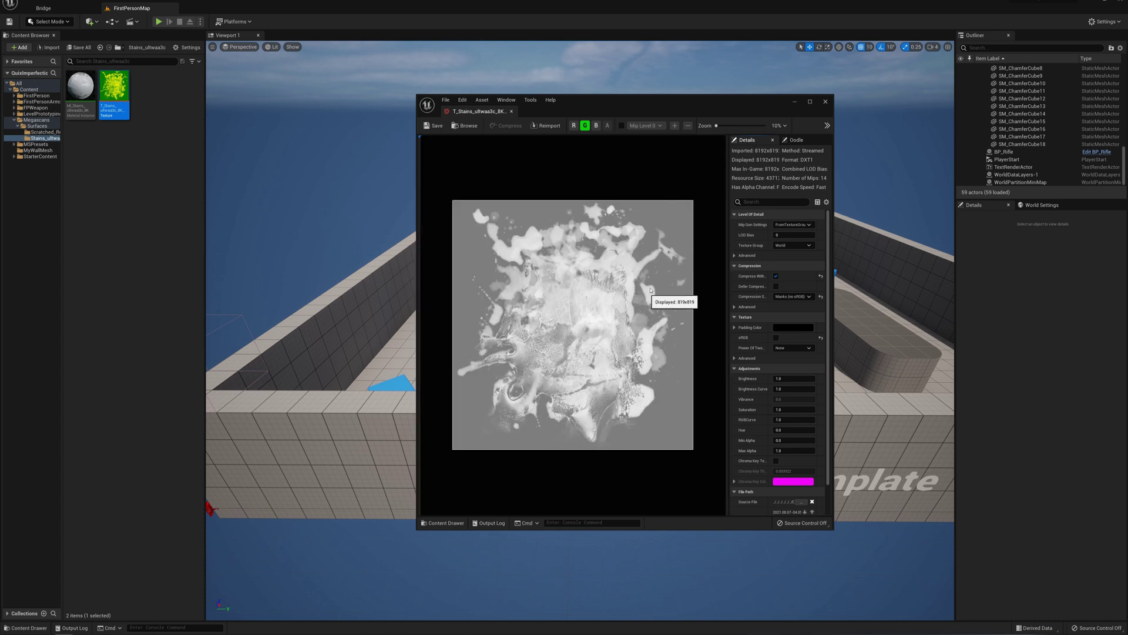
scroll(647, 278, "up", 1)
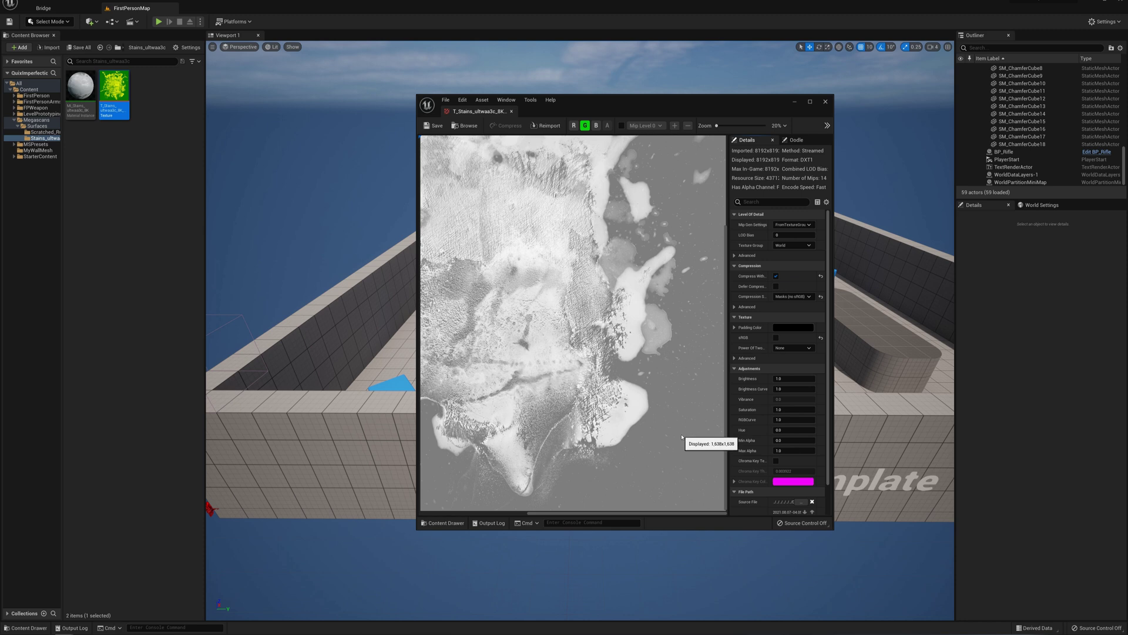
scroll(614, 346, "down", 1)
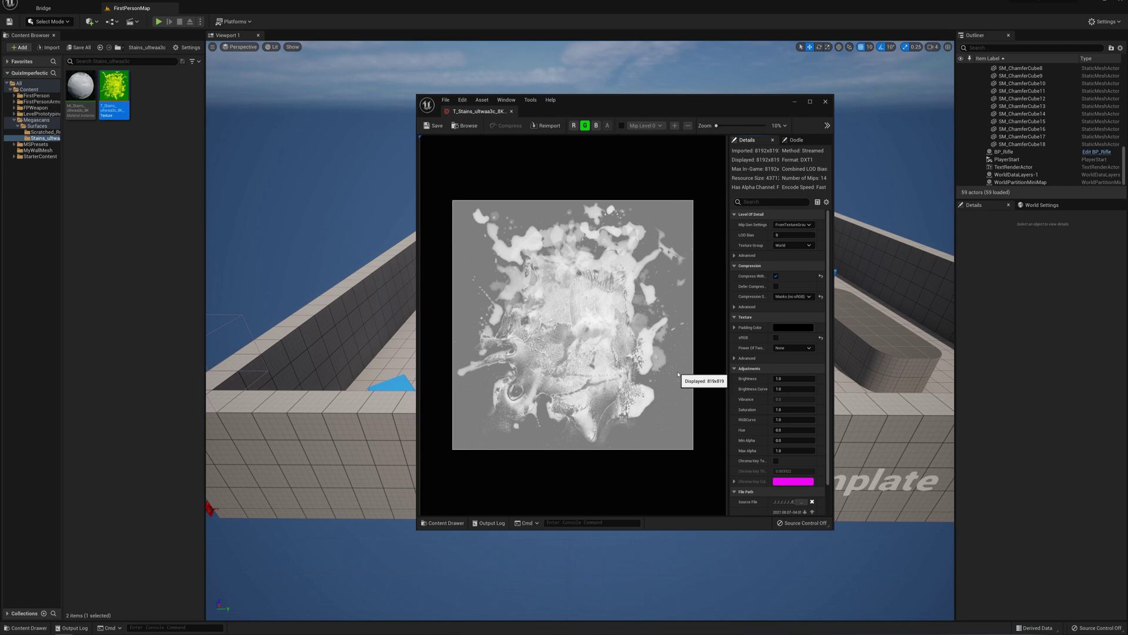
scroll(643, 412, "up", 1)
scroll(621, 363, "down", 1)
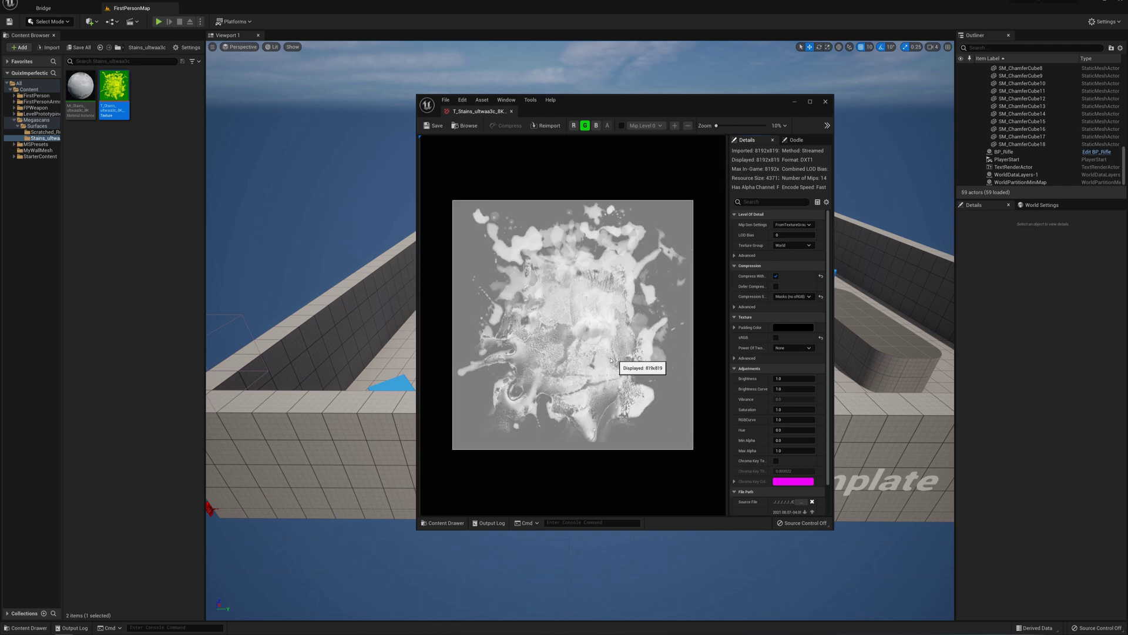
Step: View the red channel alone again, then close the texture editor
left_click(574, 126)
left_click(585, 126)
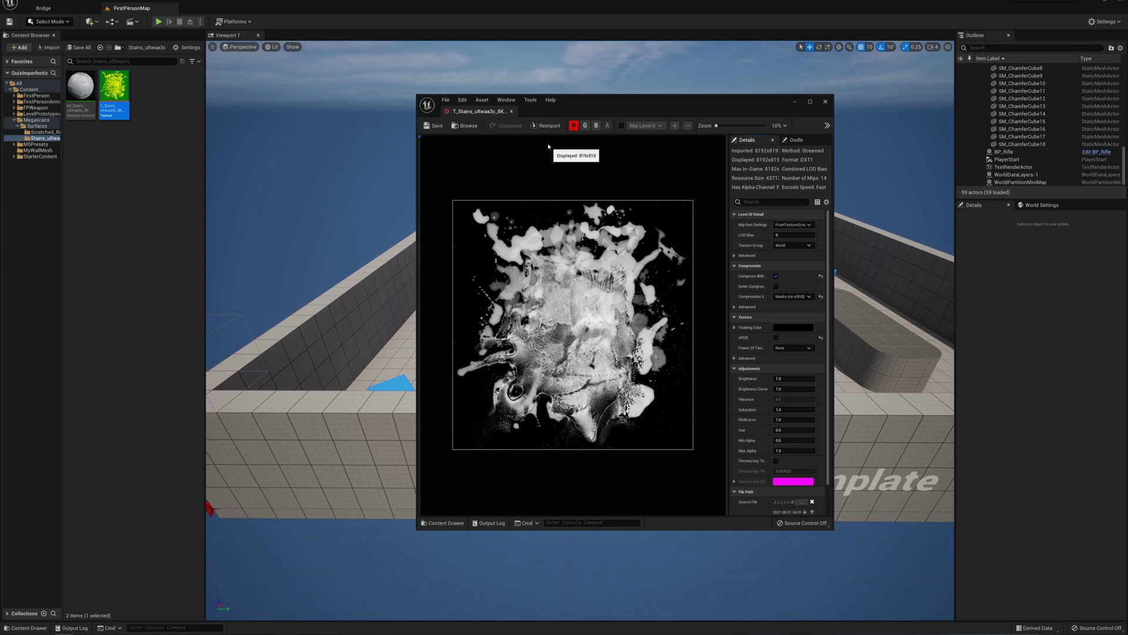
left_click(512, 111)
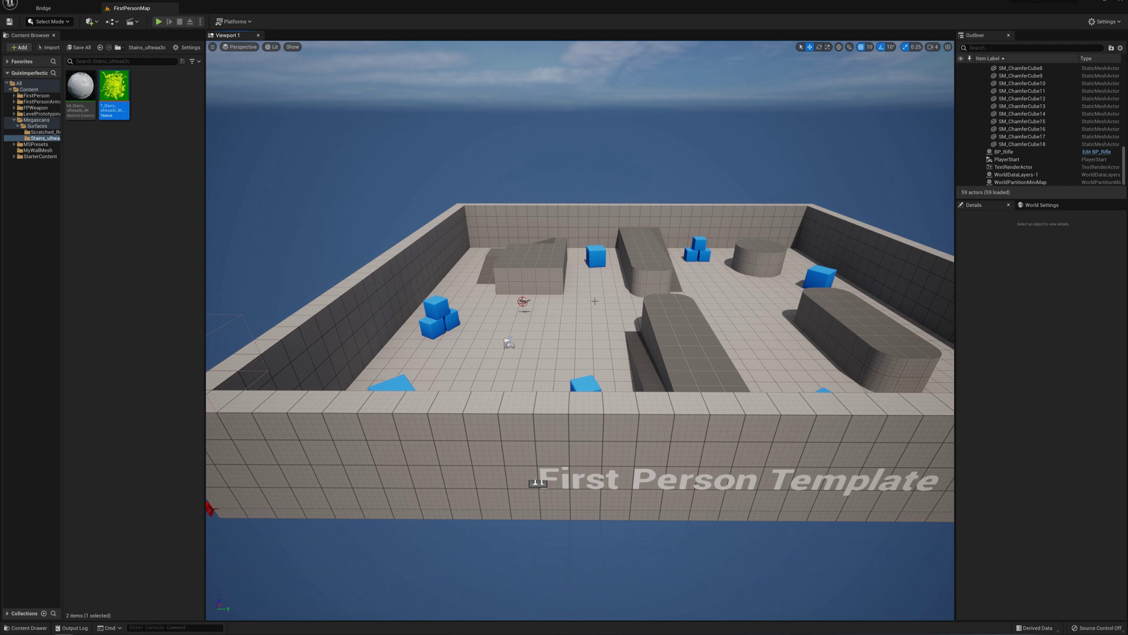
Step: Select the arena floor cube and open its MI_PrototypeGrid_Gray material instance
right_click_drag(668, 294, 671, 324)
key("w")
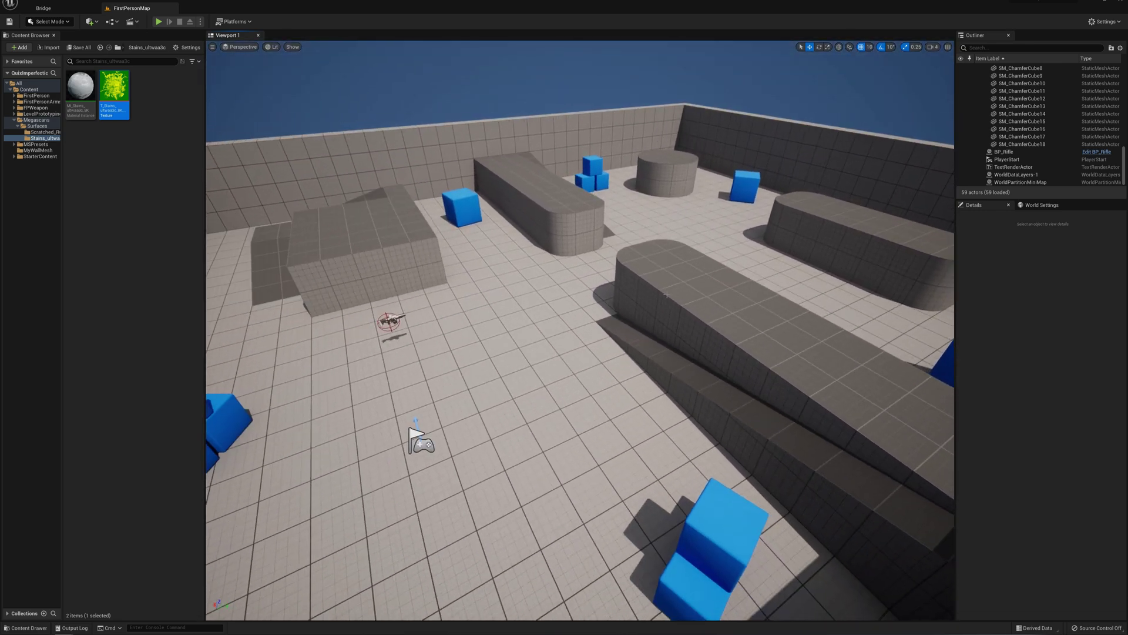
left_click(507, 381)
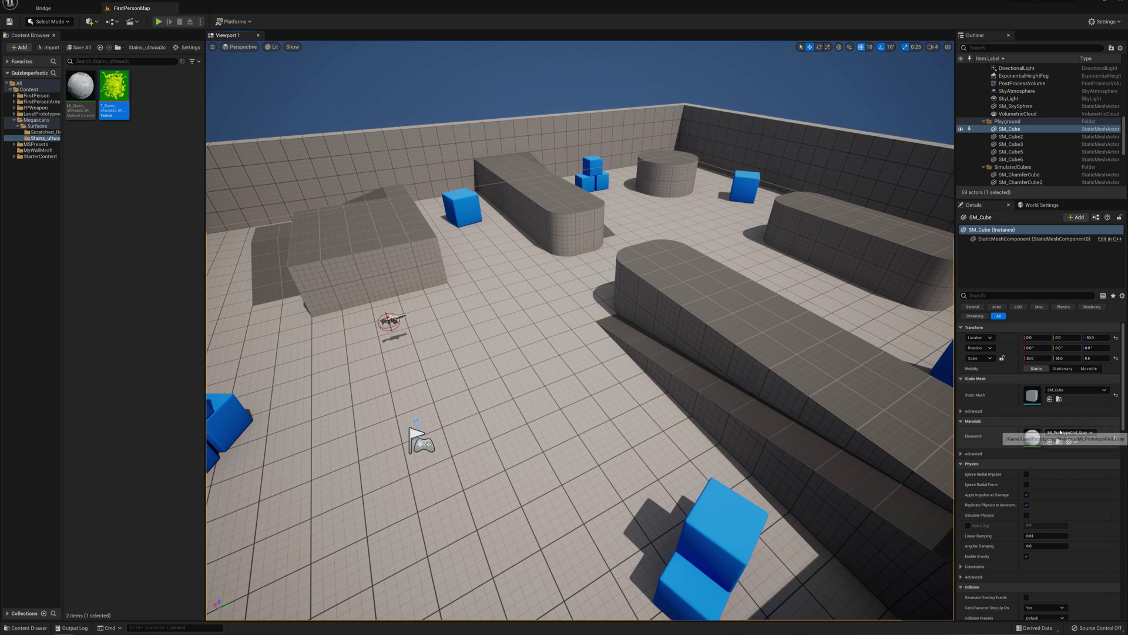
left_click(1036, 434)
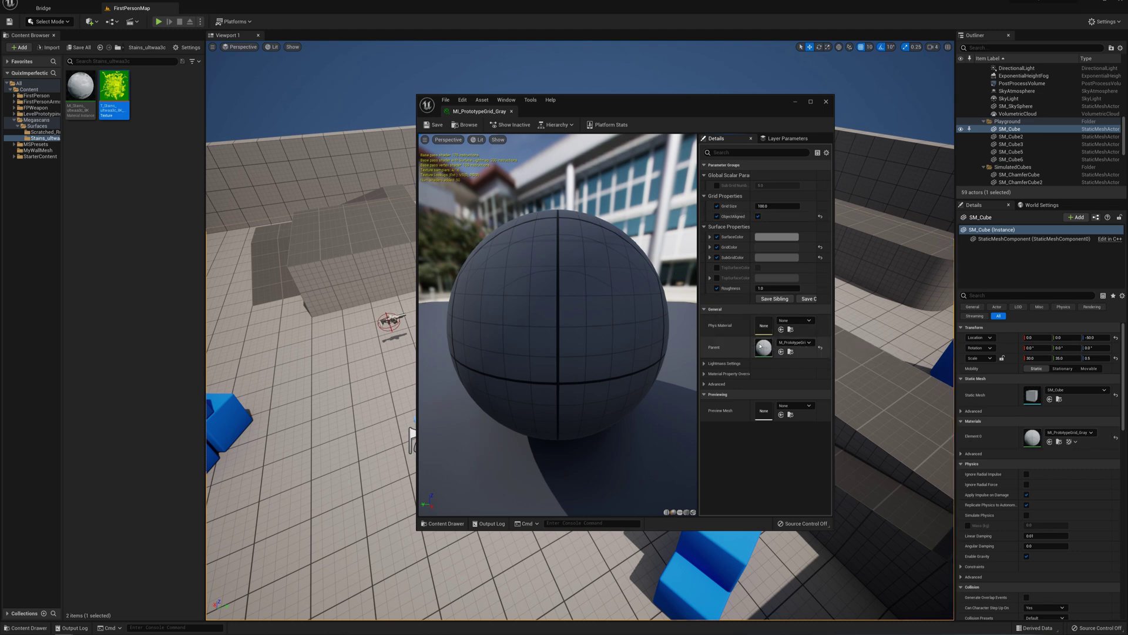
Step: Open parent material M_PrototypeGrid docked full-size and close the floating instance editor
double_click(764, 346)
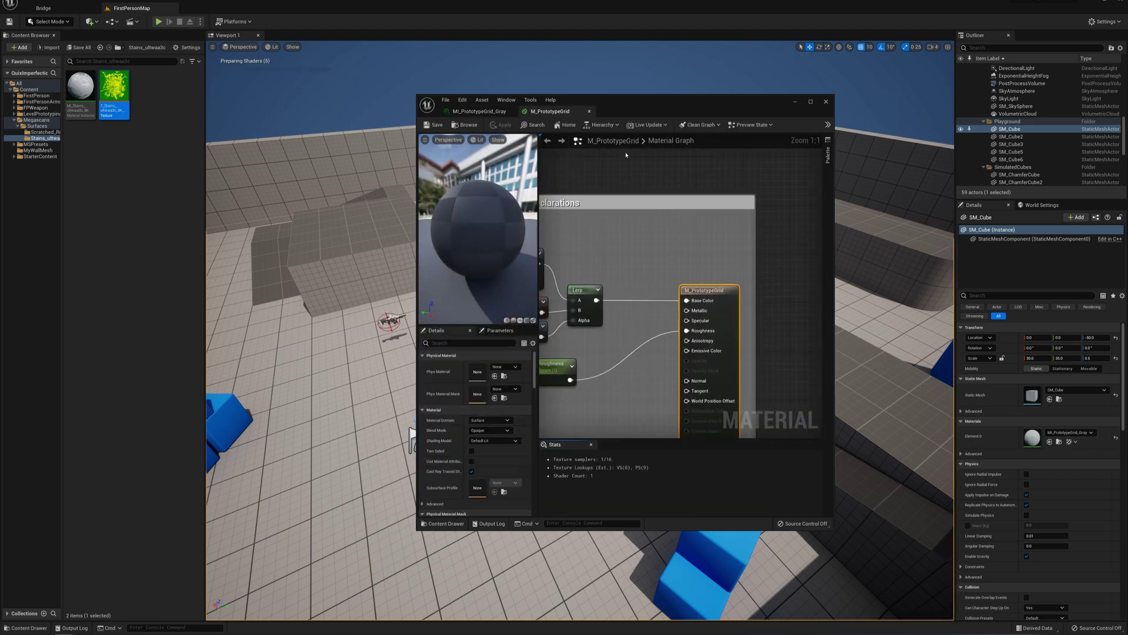
left_click_drag(563, 114, 213, 8)
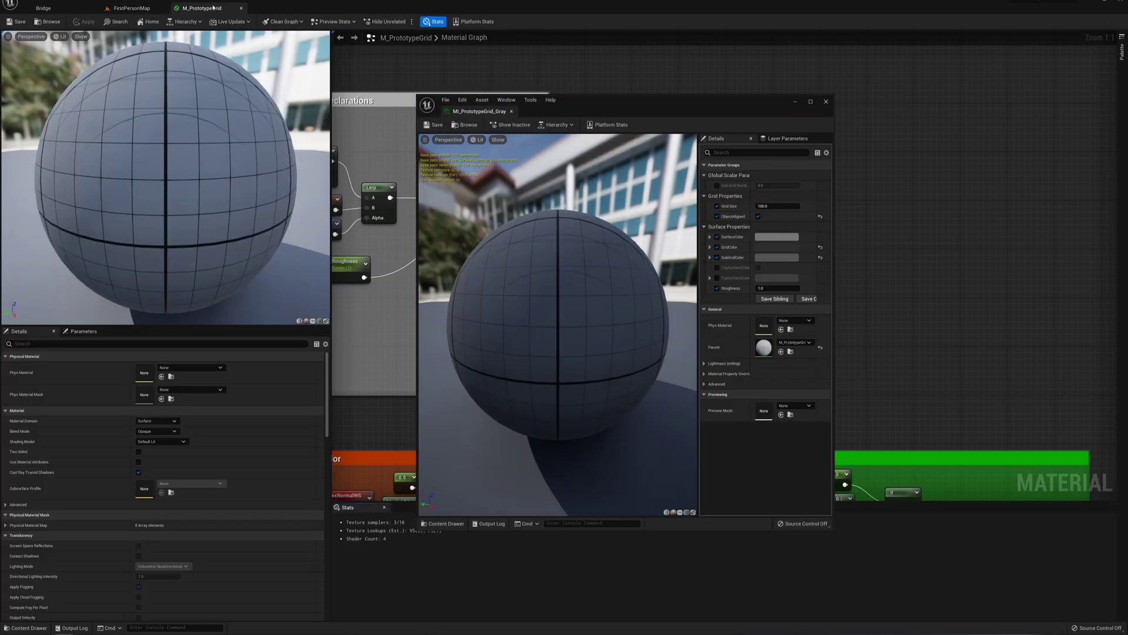
left_click(825, 102)
Step: Nudge the Roughness parameter node slightly left and select its default value
right_click_drag(475, 164, 748, 153)
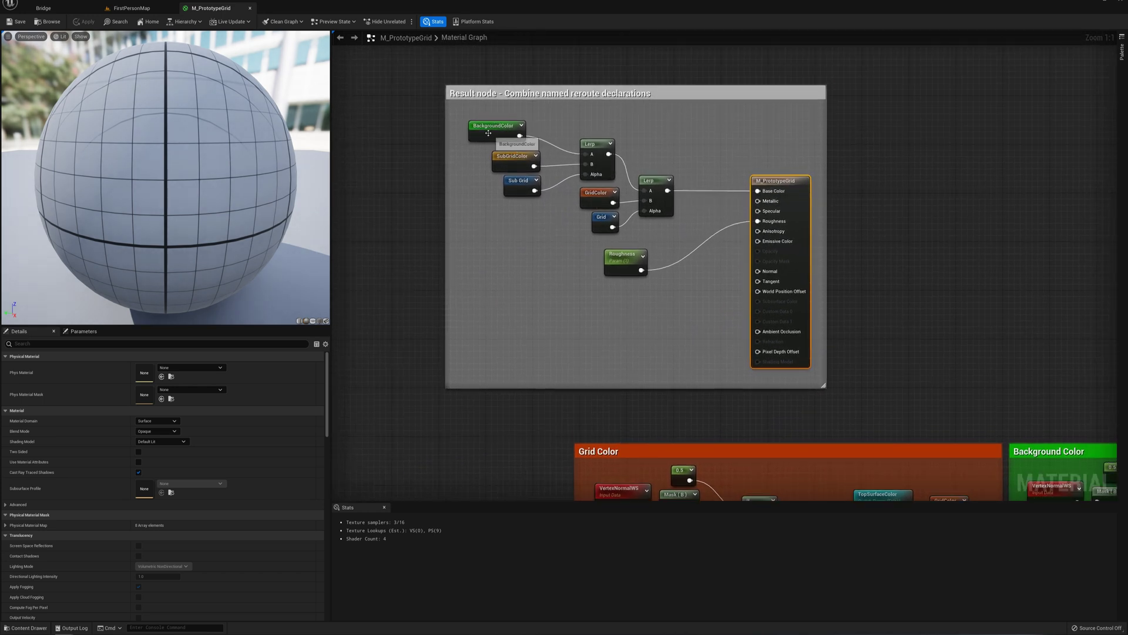
right_click_drag(970, 391, 959, 426)
left_click(613, 296)
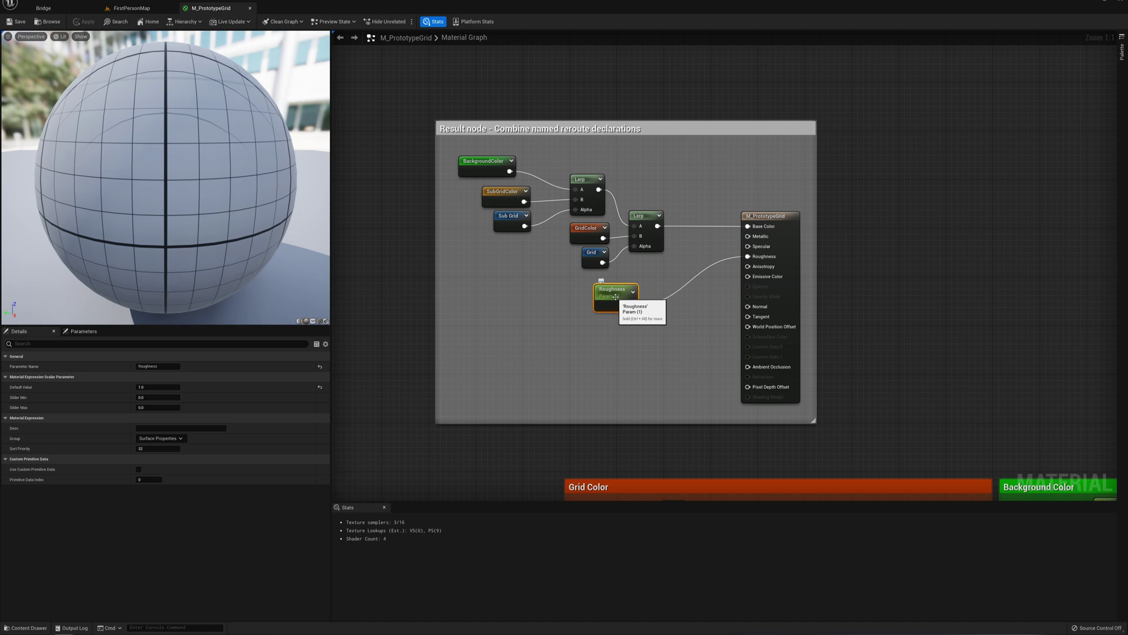
left_click_drag(610, 298, 585, 300)
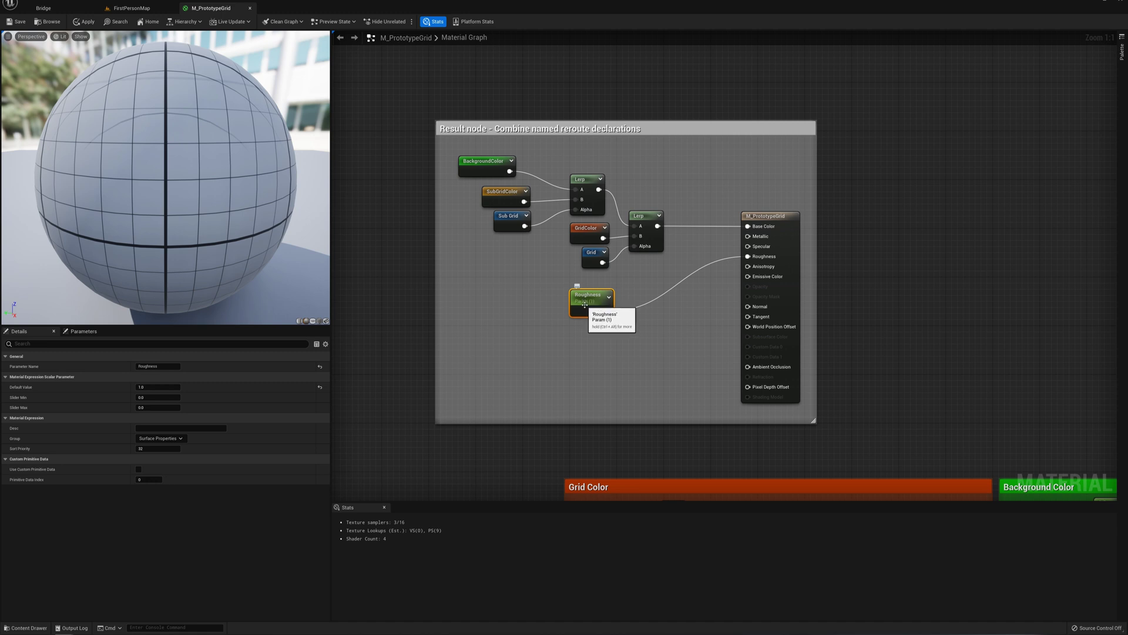
left_click(168, 388)
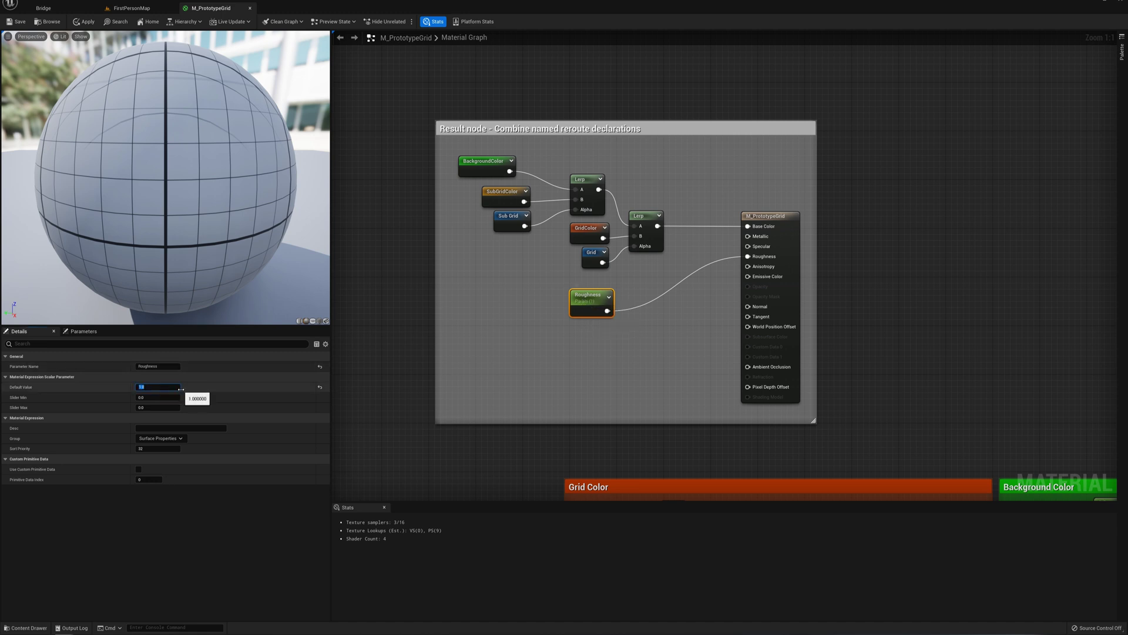
Step: Set the Roughness default value to 0 and bring the Scratched_Rubber texture into the graph
type("0")
key("Return")
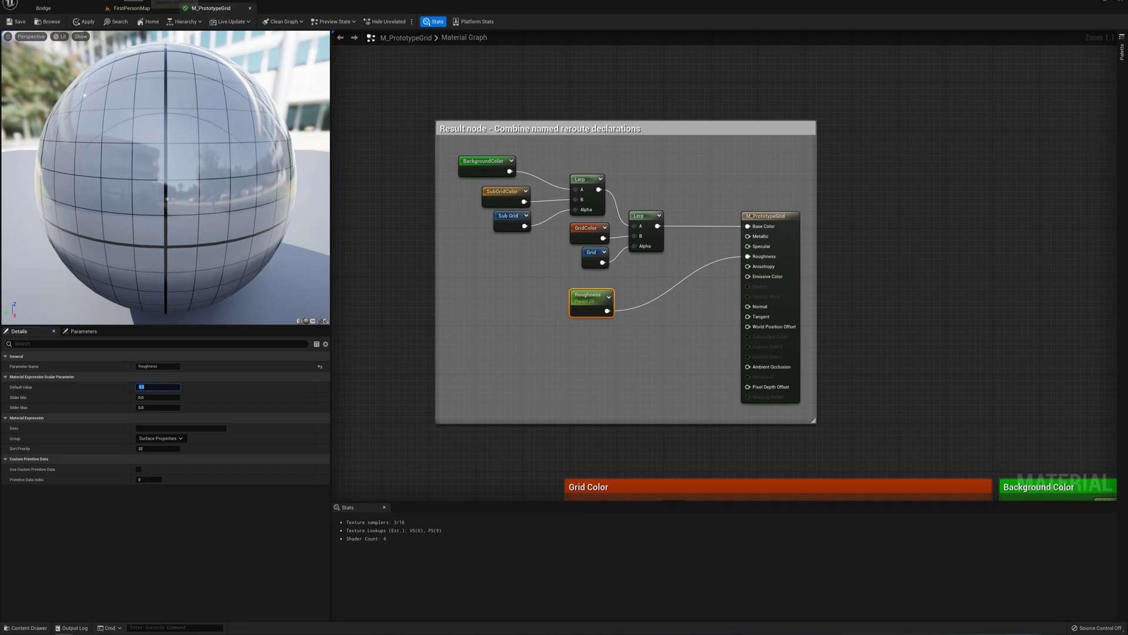
left_click(131, 8)
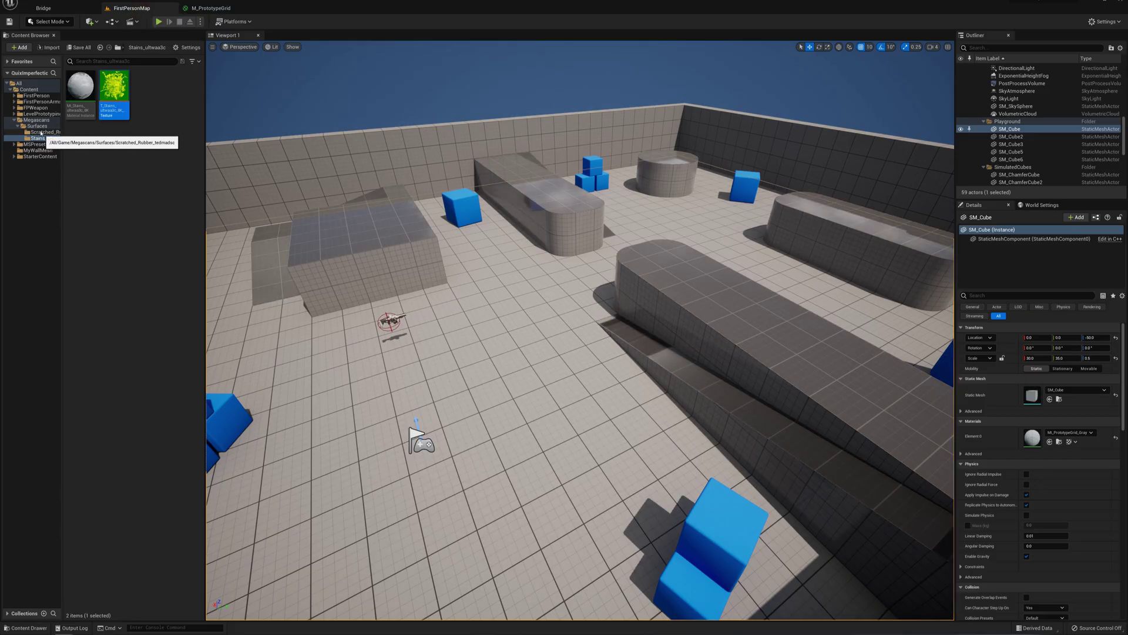
left_click(43, 132)
left_click_drag(114, 88, 537, 337)
Step: Add the Roughness parameter to the texture's green channel and feed the Add into Roughness
left_click_drag(606, 311, 659, 350, "ctrl")
left_click(646, 302)
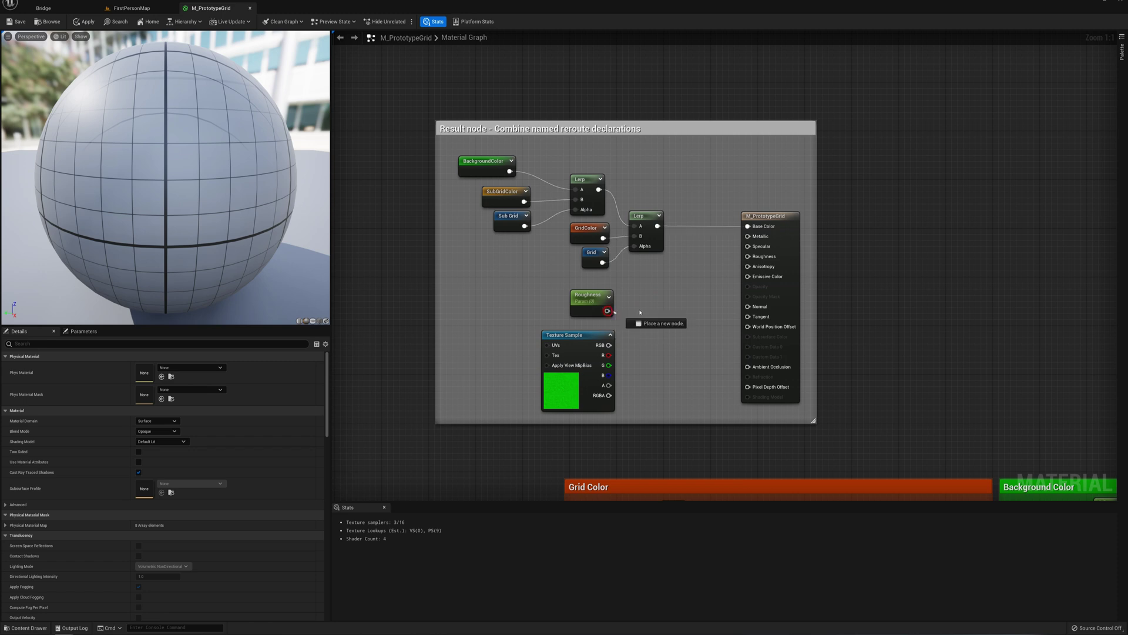
left_click_drag(606, 310, 641, 314)
type("add")
key("Return")
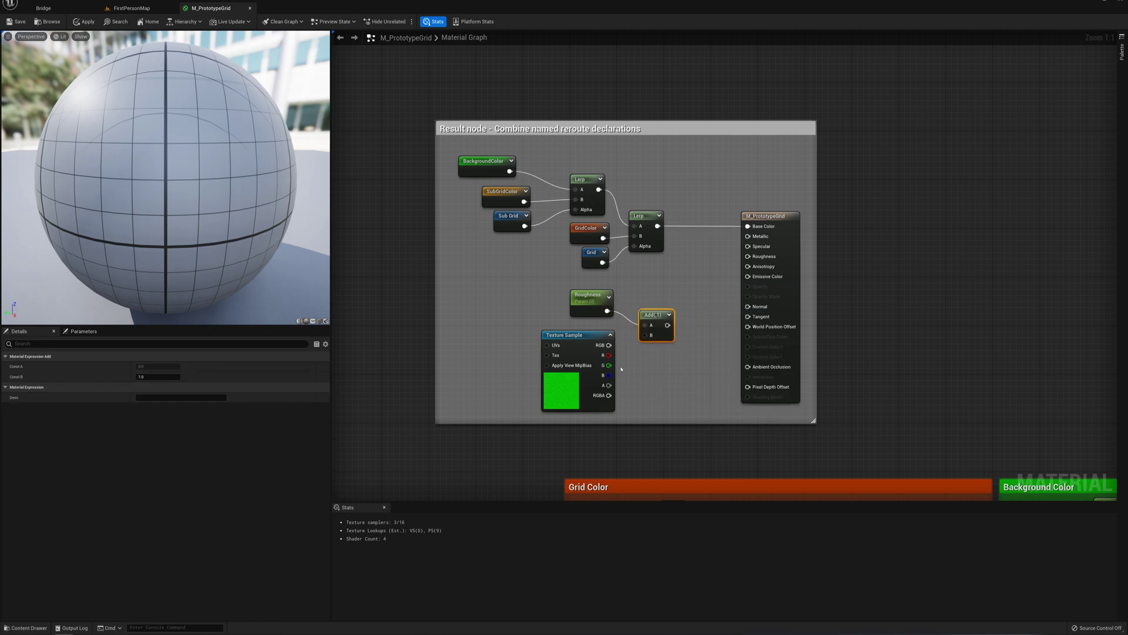
left_click_drag(609, 365, 748, 256)
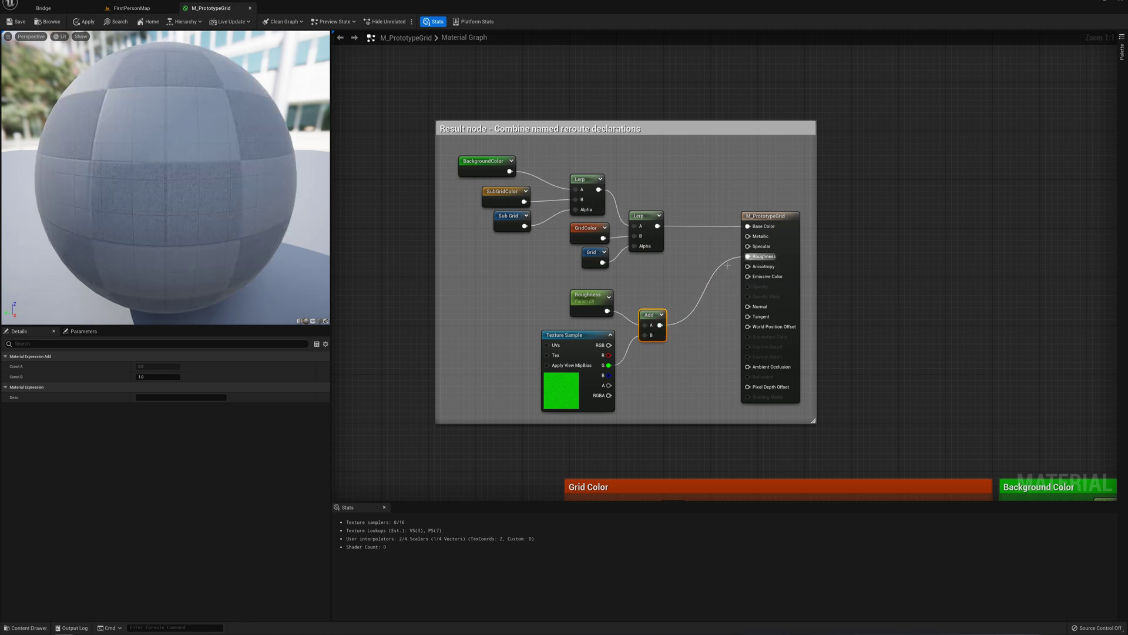
right_click_drag(519, 325, 567, 291)
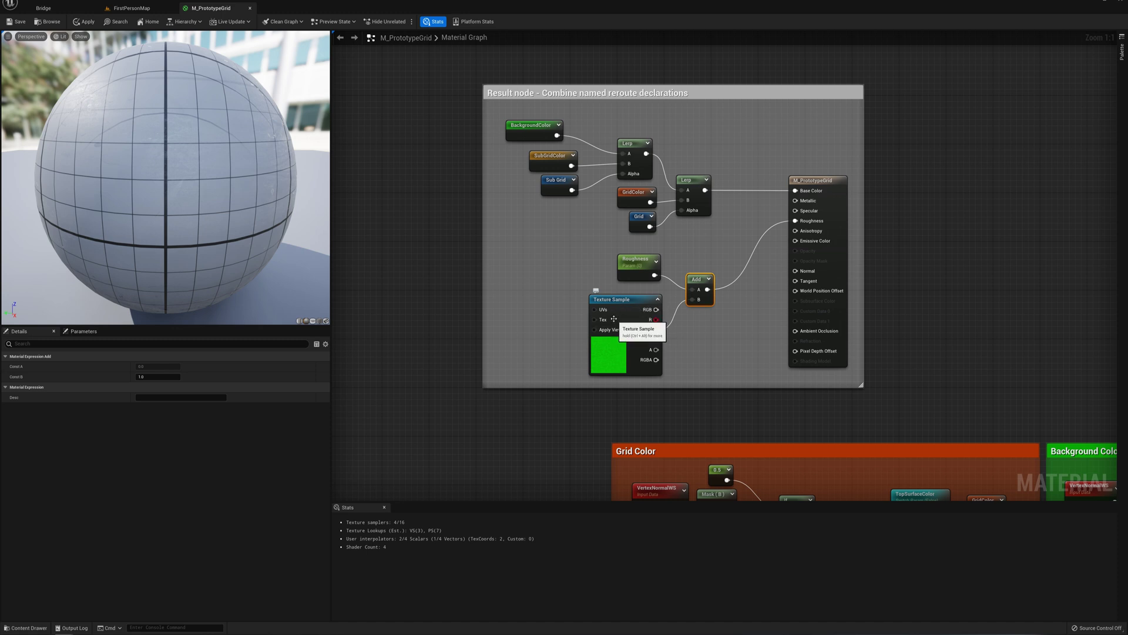
Step: Add a TexCoord node feeding a Multiply node for the texture UVs
right_click(509, 285)
type("texture coord")
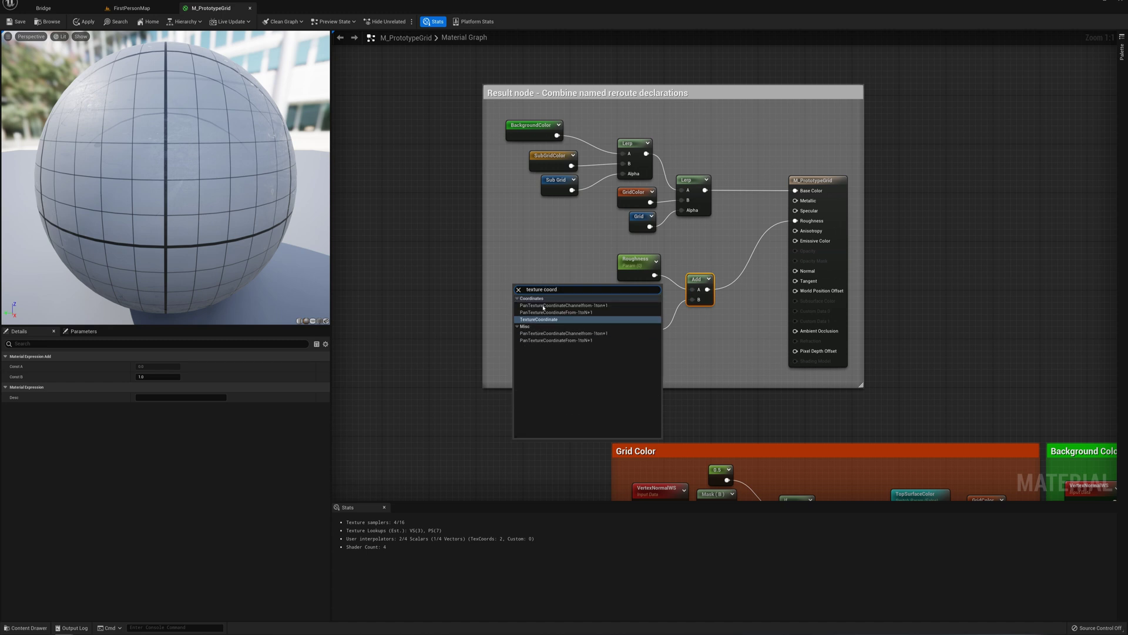
key("Return")
left_click_drag(552, 299, 597, 311)
type("mul")
key("Return")
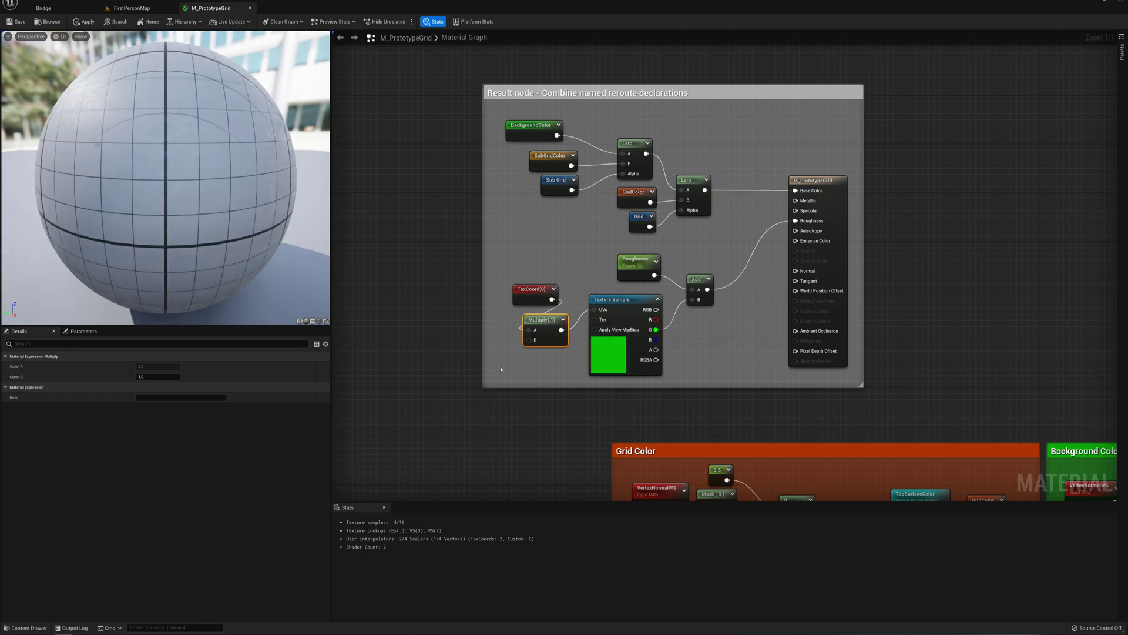
Step: Create a scalar parameter named Tiling beside the Multiply node
left_click(500, 367)
type("Tiling")
key("Return")
left_click_drag(532, 390, 529, 340)
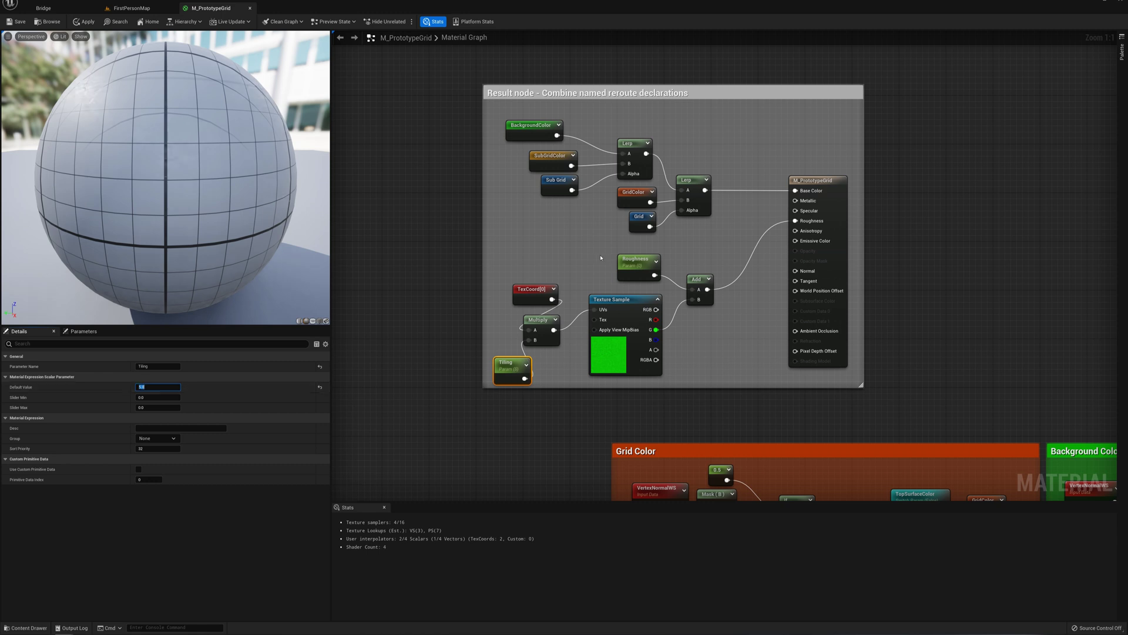
right_click_drag(673, 248, 645, 277)
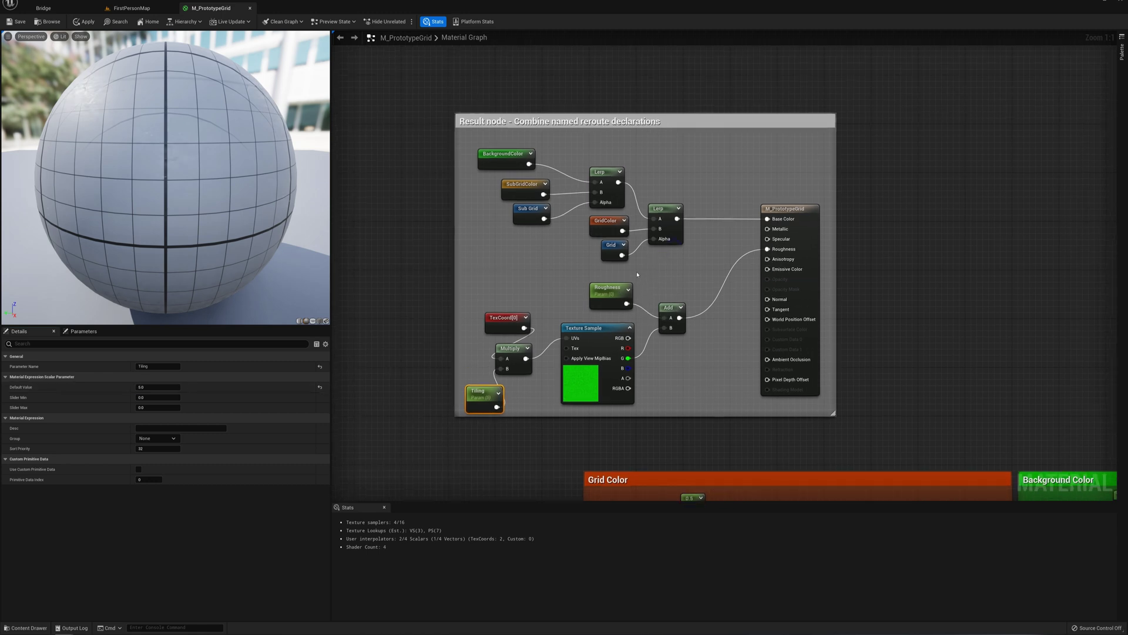
left_click(144, 9)
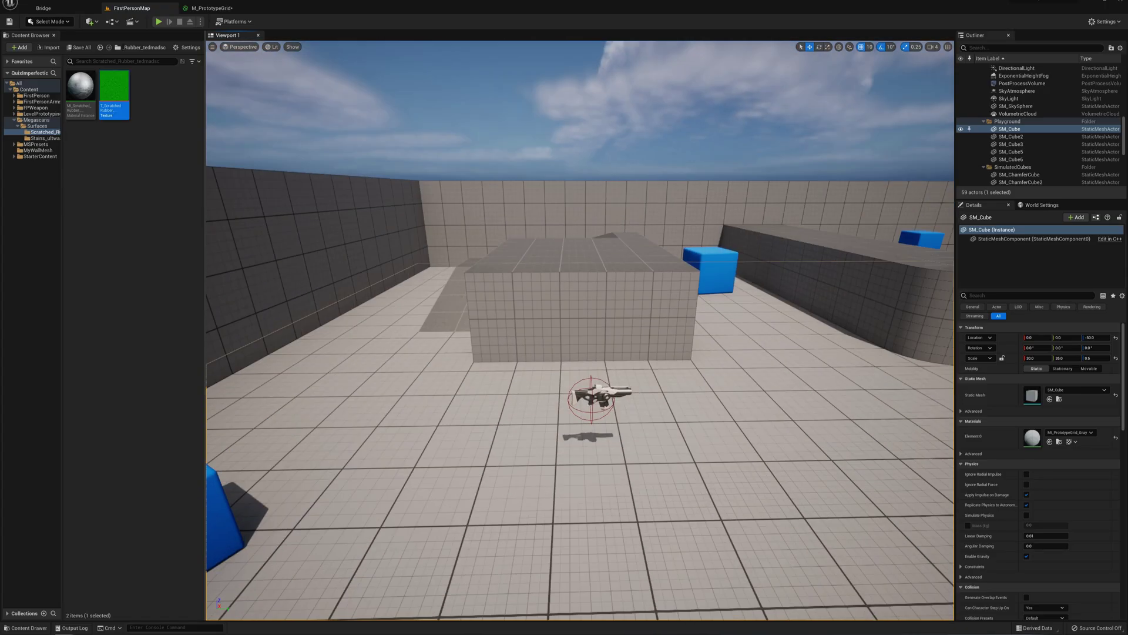
Step: Inspect the scratched ramp and floor, then open MI_PrototypeGrid_Gray in a floating window
right_click_drag(580, 330, 814, 423)
key("w")
key("w")
key("s")
key("w")
right_click_drag(590, 344, 620, 315)
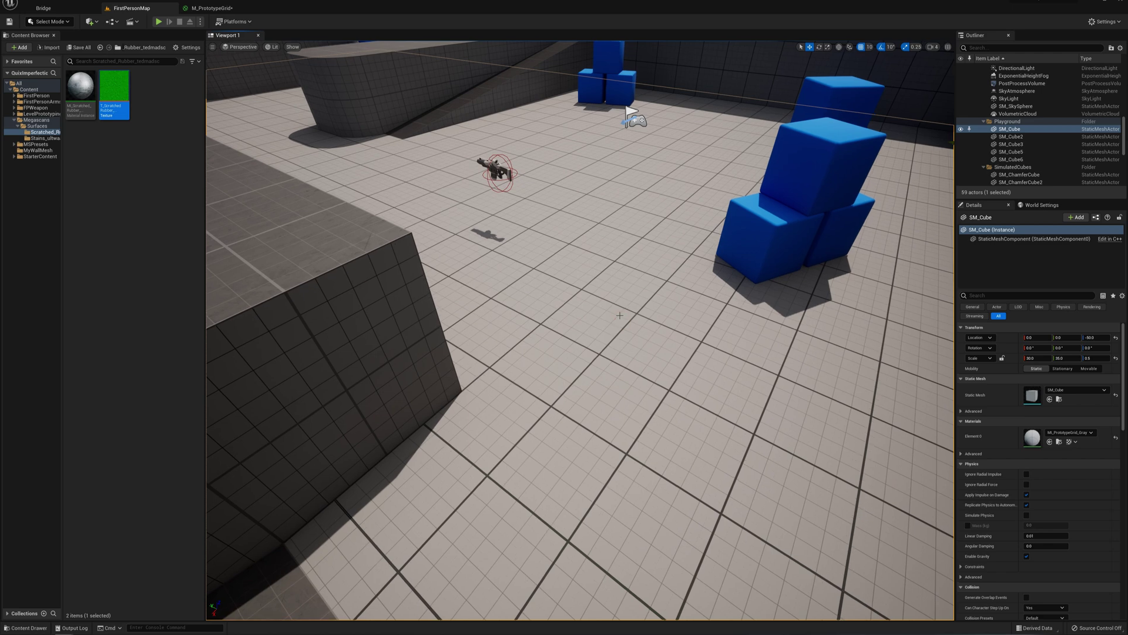
double_click(1039, 443)
left_click_drag(306, 8, 62, 46)
Step: Widen the floating MI_PrototypeGrid_Gray window and re-enable its Roughness override
left_click(131, 9)
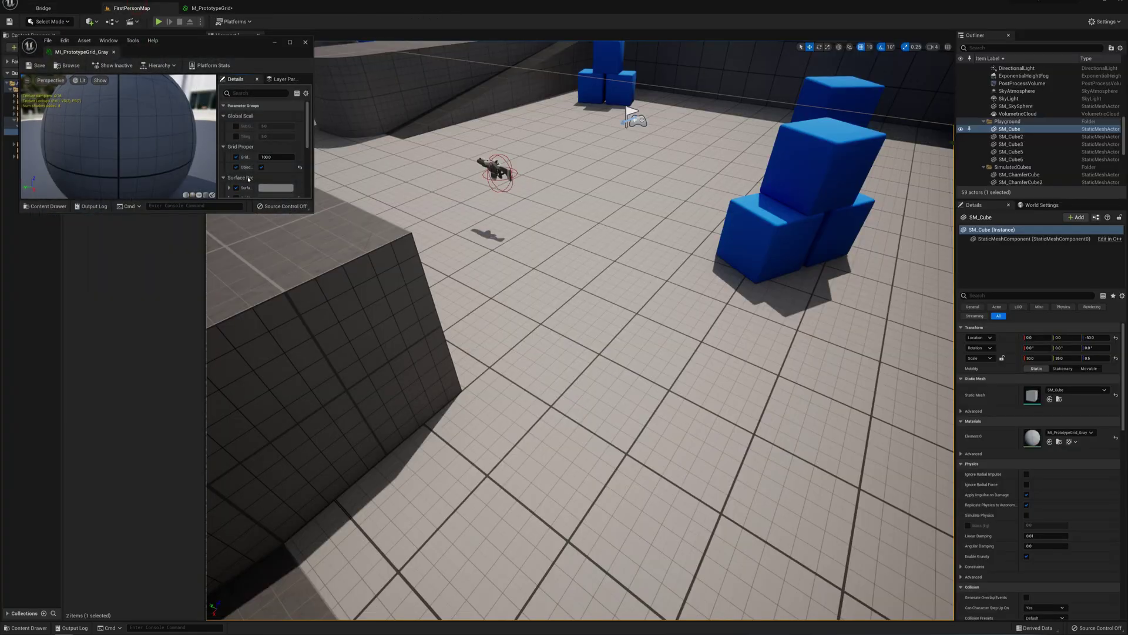
left_click_drag(289, 212, 305, 519)
left_click_drag(312, 470, 460, 470)
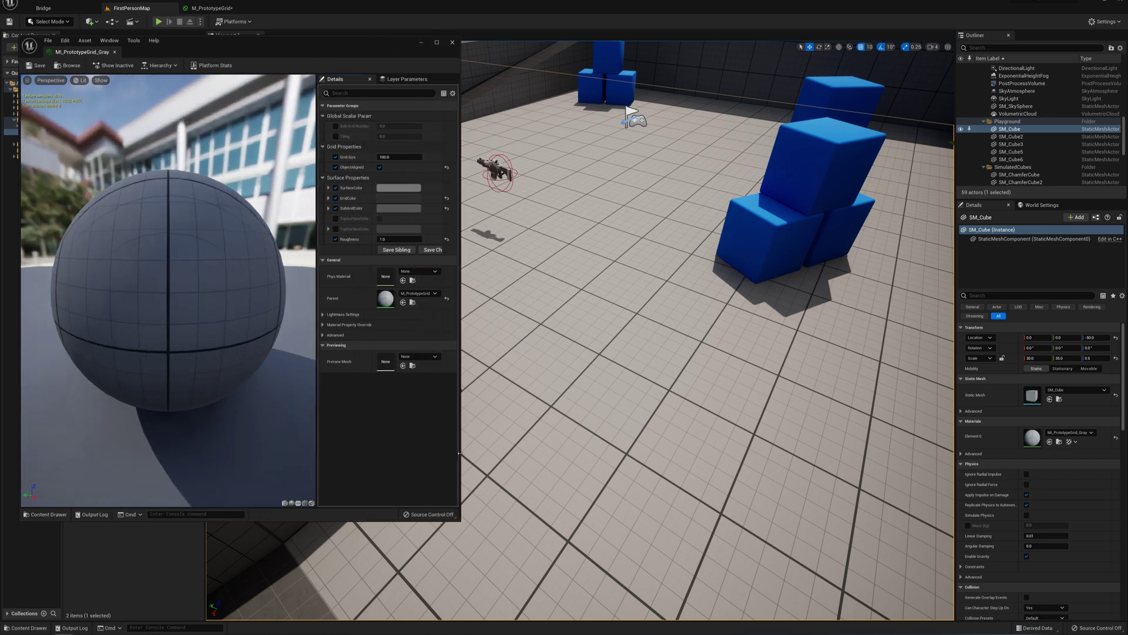
left_click(336, 239)
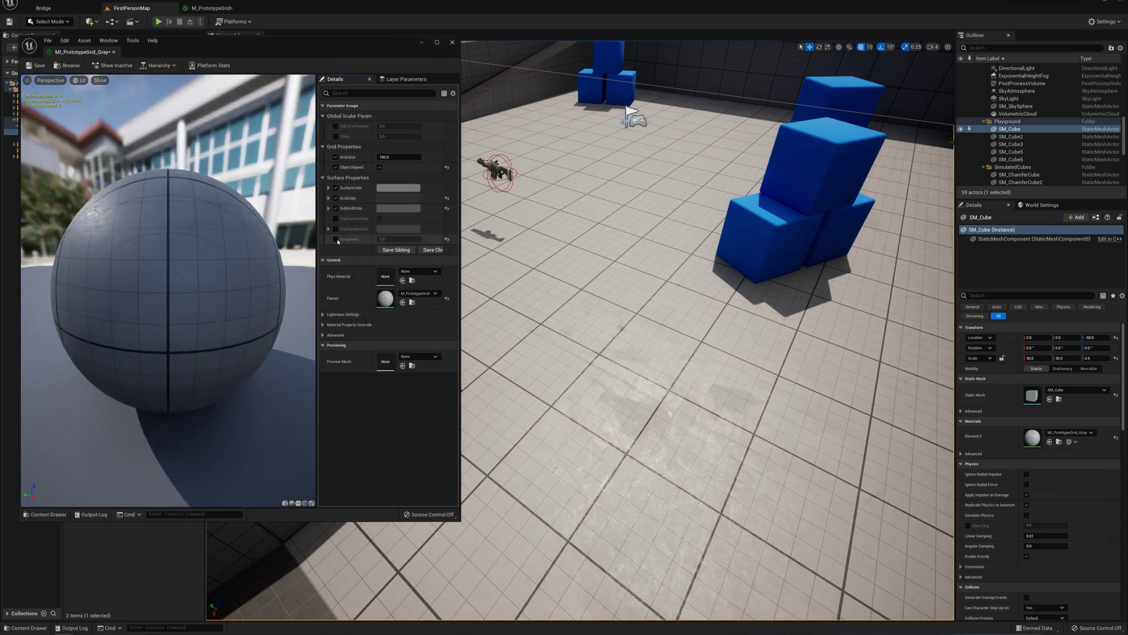
left_click(335, 239)
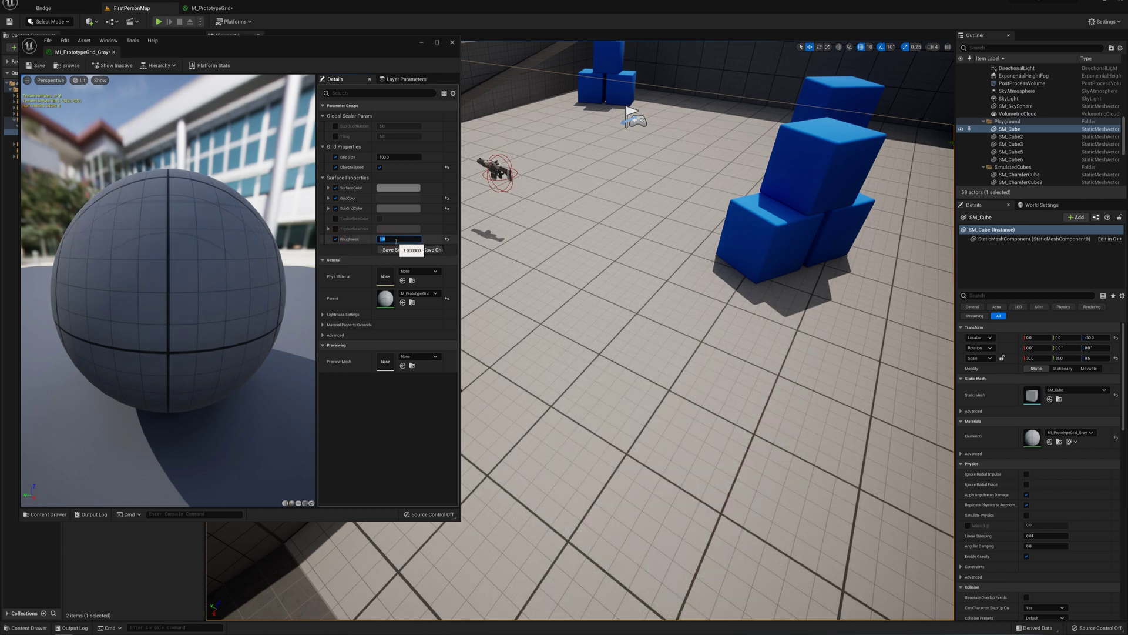
Step: Try Roughness 0 and 1.0, settle on -0.3, and enable the Tiling override
type("0")
key("Return")
right_click_drag(680, 411, 659, 473)
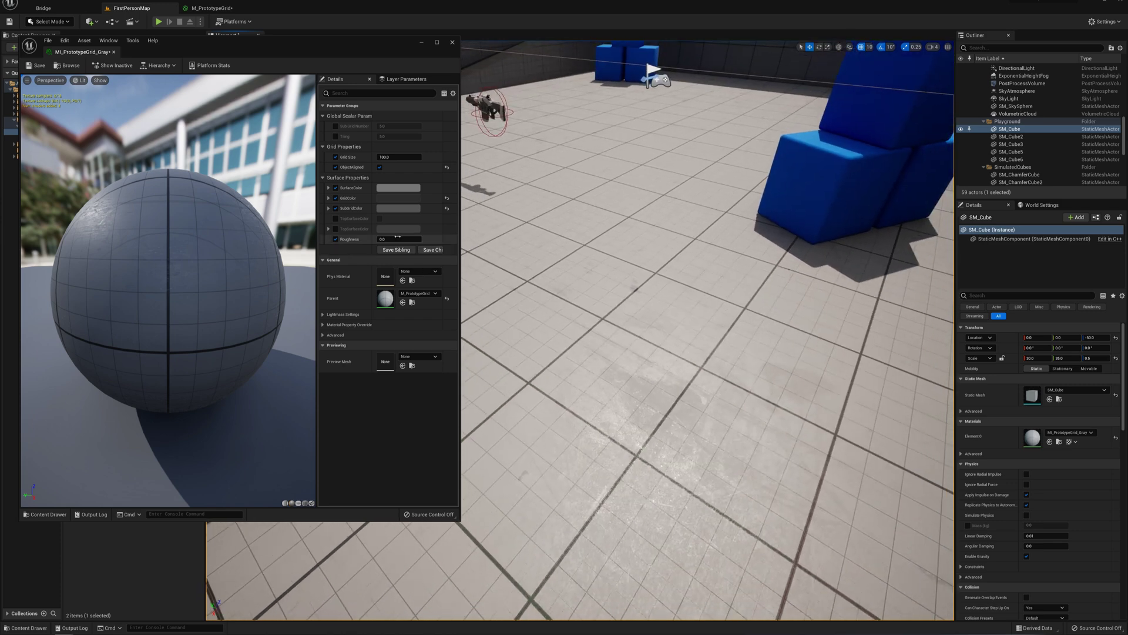
key("Return")
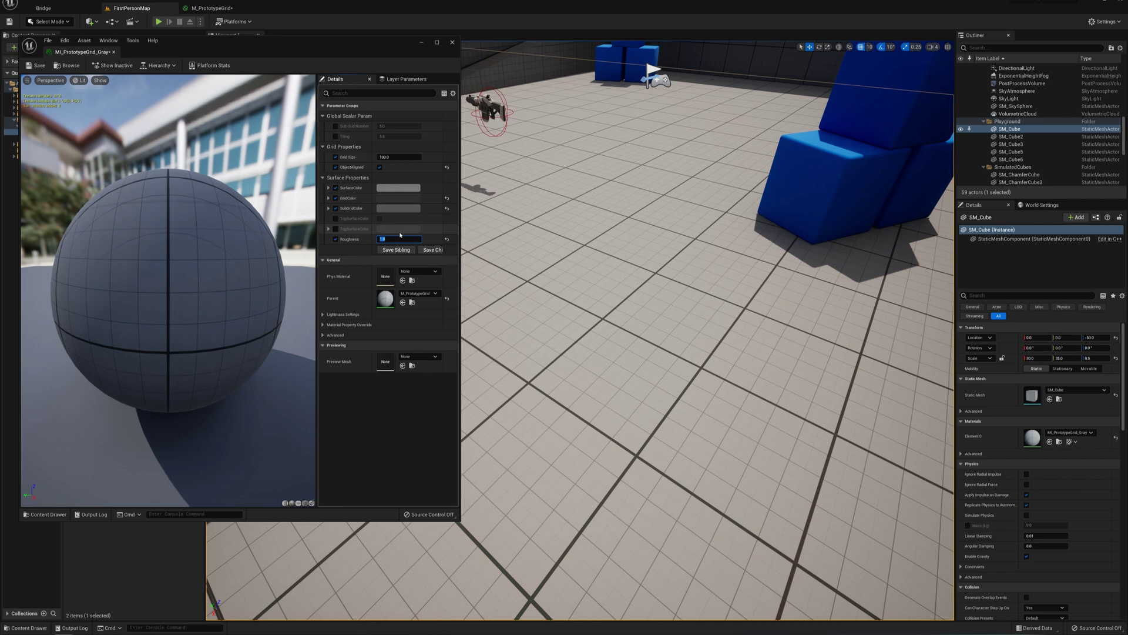
type("0")
key("Return")
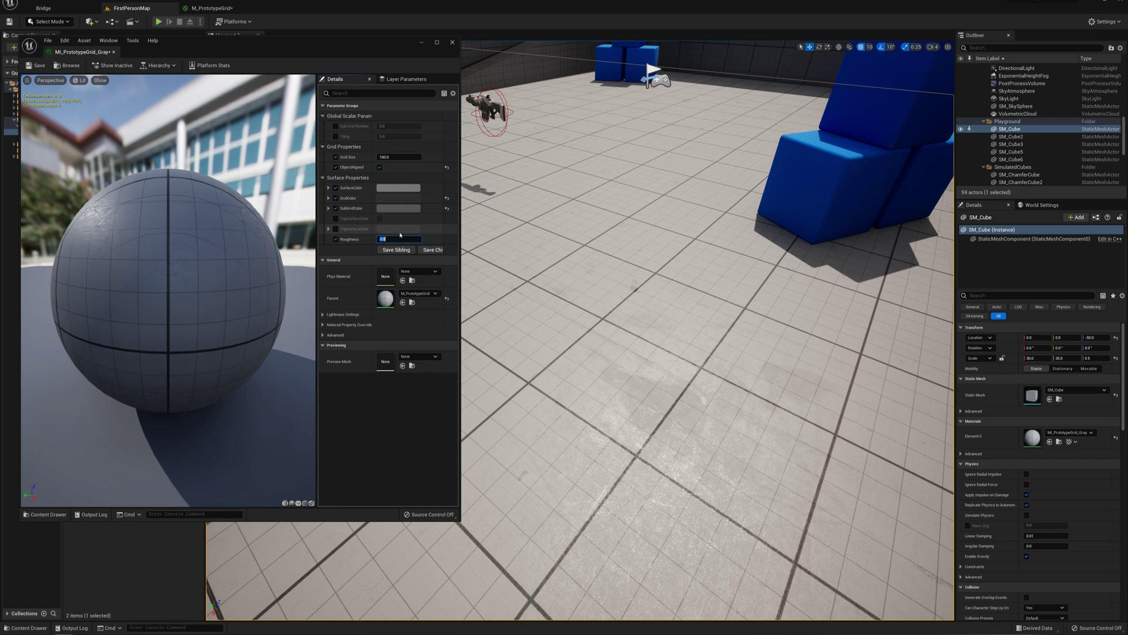
right_click_drag(663, 422, 664, 388)
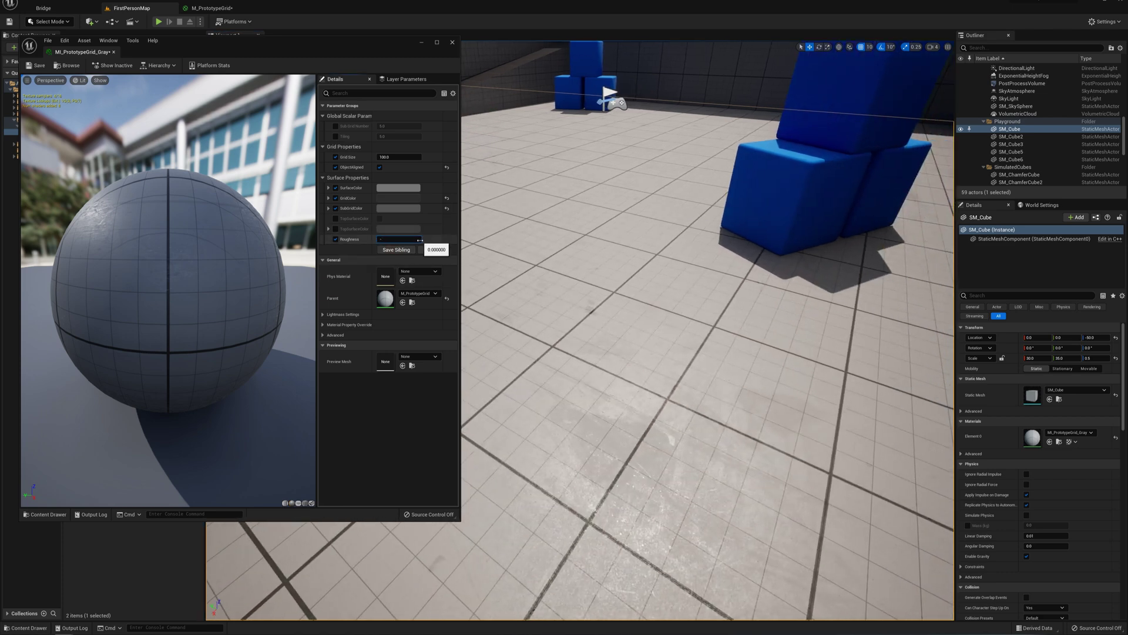
key("Return")
mouse_move(667, 391)
right_mouse_down()
mouse_move(658, 438)
mouse_move(658, 361)
mouse_move(670, 394)
mouse_move(661, 409)
mouse_move(653, 402)
mouse_move(646, 379)
mouse_move(682, 400)
right_mouse_up()
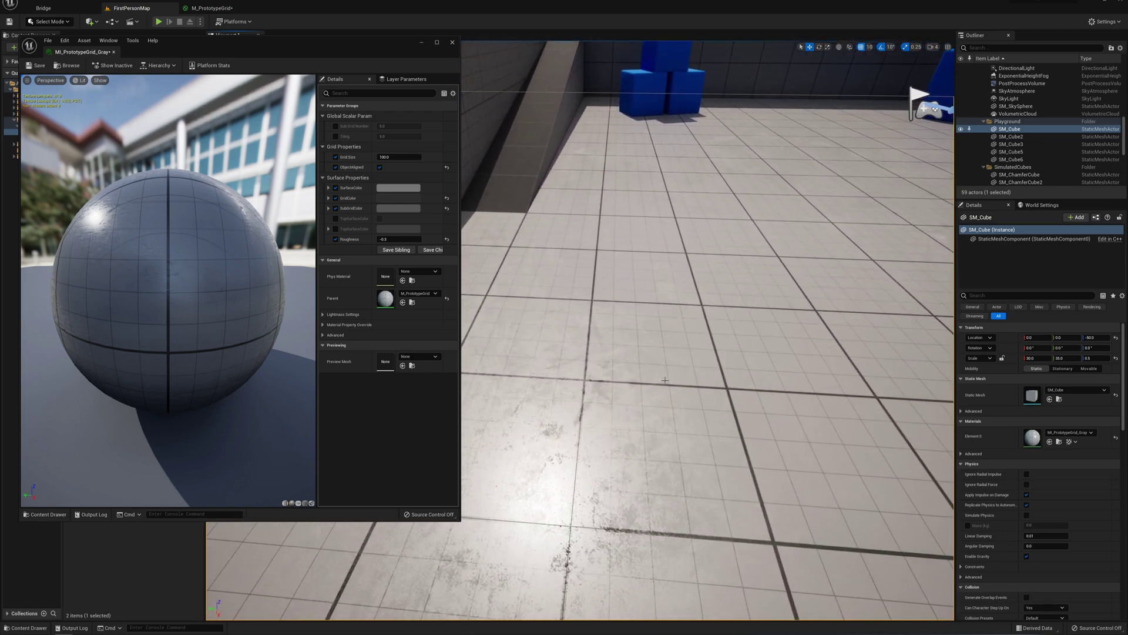
left_click(335, 137)
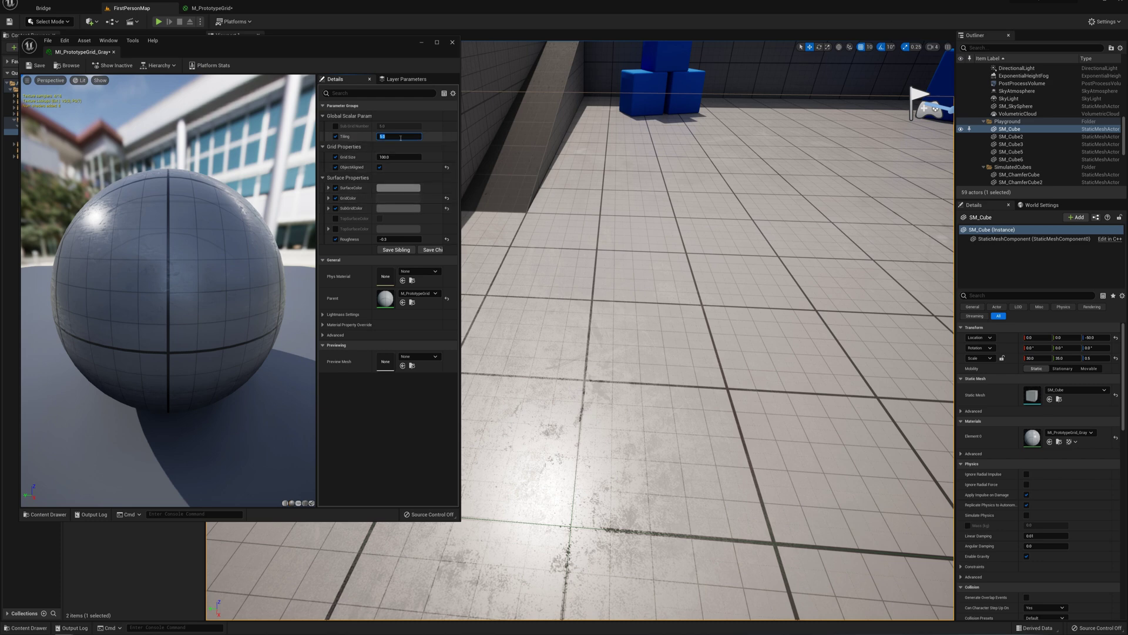
Step: Set Tiling to 35 and survey the retiled floor
type("3")
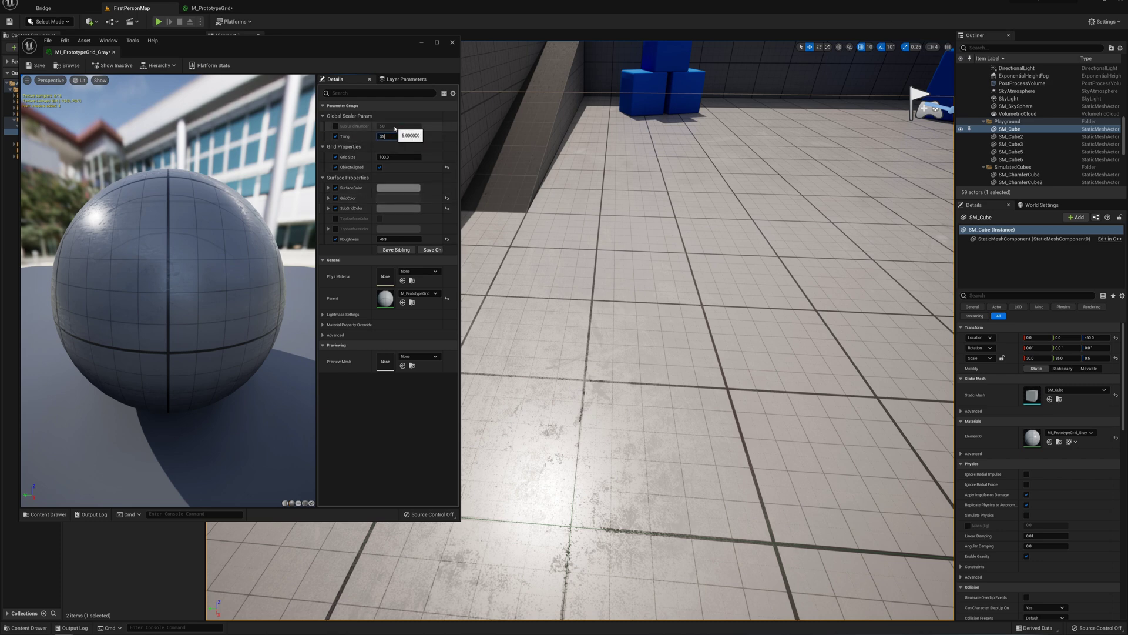
type("5")
key("Return")
key("s")
right_click_drag(594, 377, 639, 362)
key("d")
right_click_drag(647, 294, 646, 294)
Step: Change Tiling to 20 and bring the level viewport back to front
left_click(390, 136)
type("20")
key("Return")
right_click_drag(646, 294, 647, 293)
right_click_drag(708, 393, 707, 393)
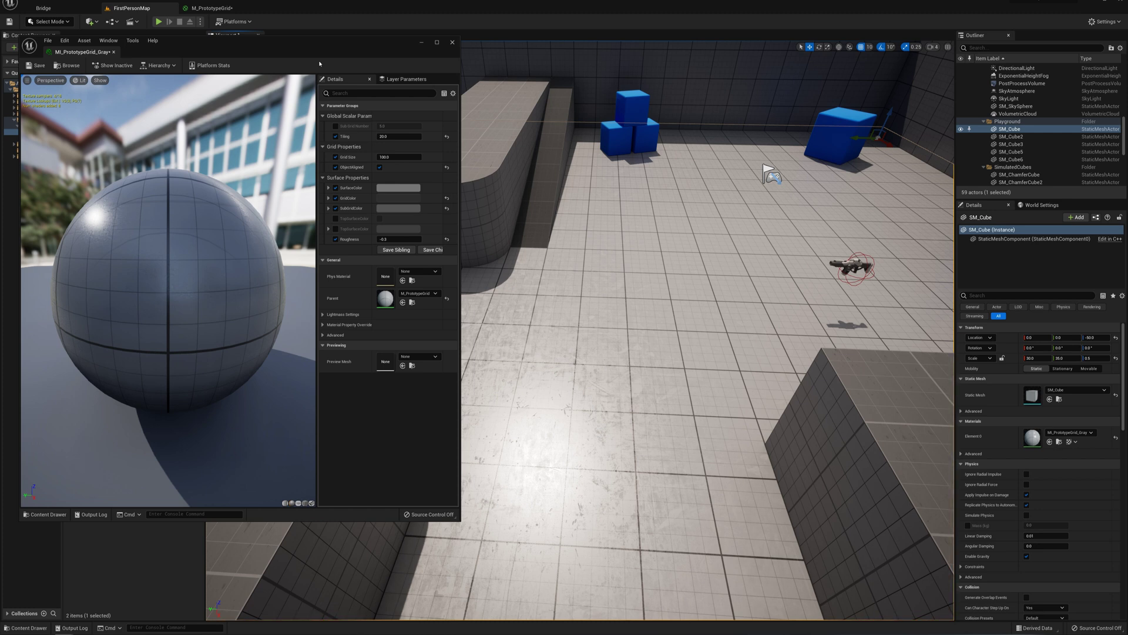
right_click_drag(558, 253, 580, 181)
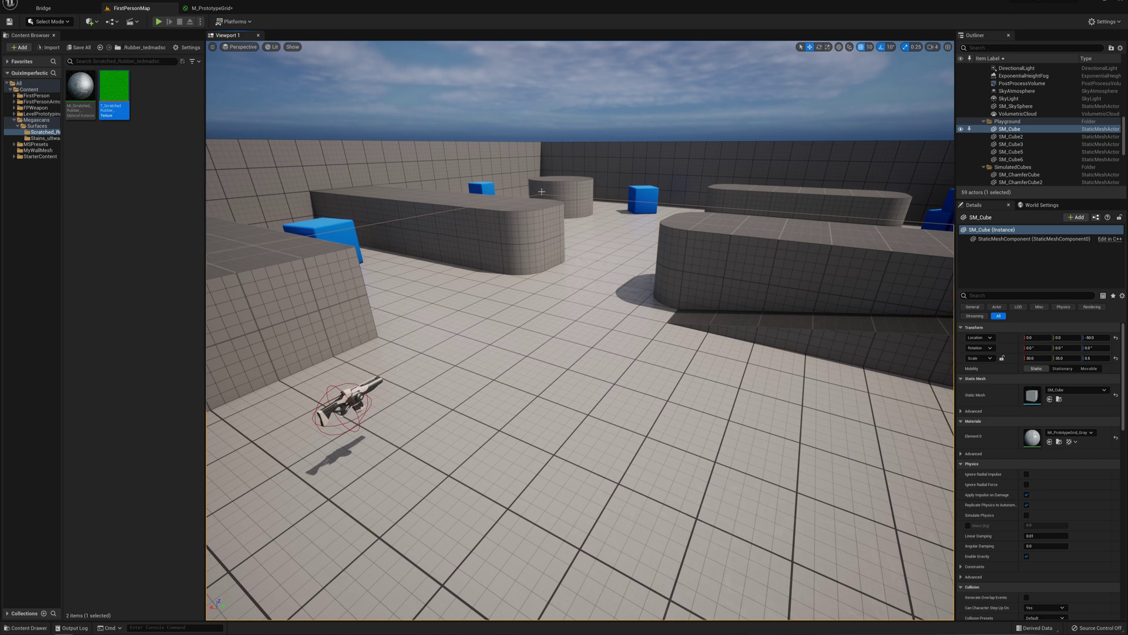
Step: Drag the wall mesh from MyWallMesh onto the level floor and move in to face it front-on
left_click(37, 151)
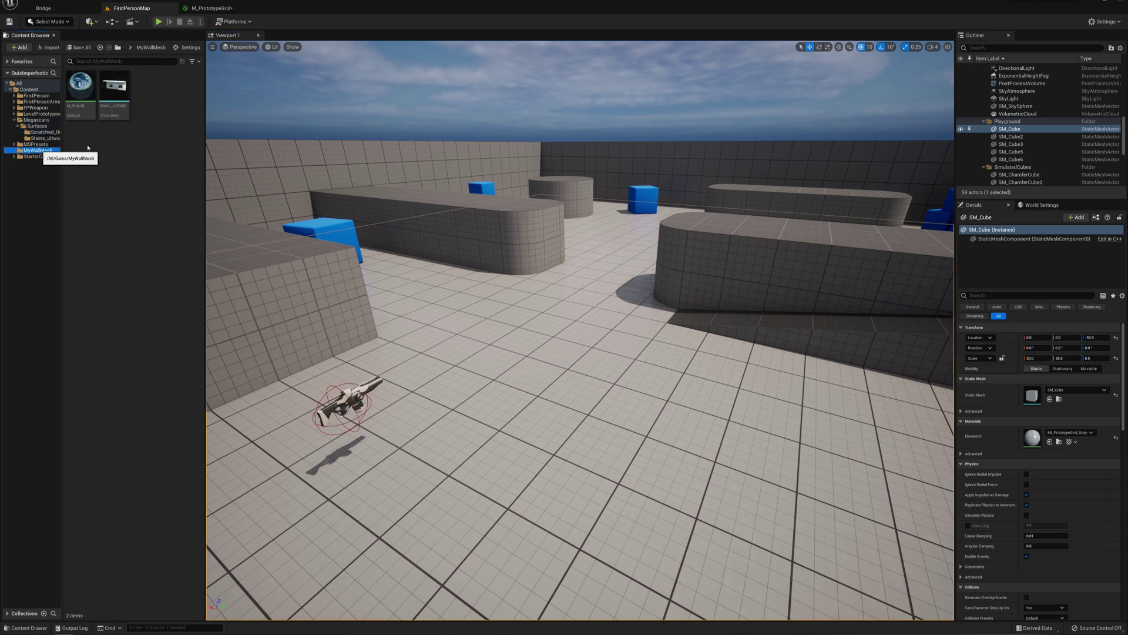
left_click_drag(116, 86, 715, 358)
right_click_drag(715, 358, 727, 389)
key("w")
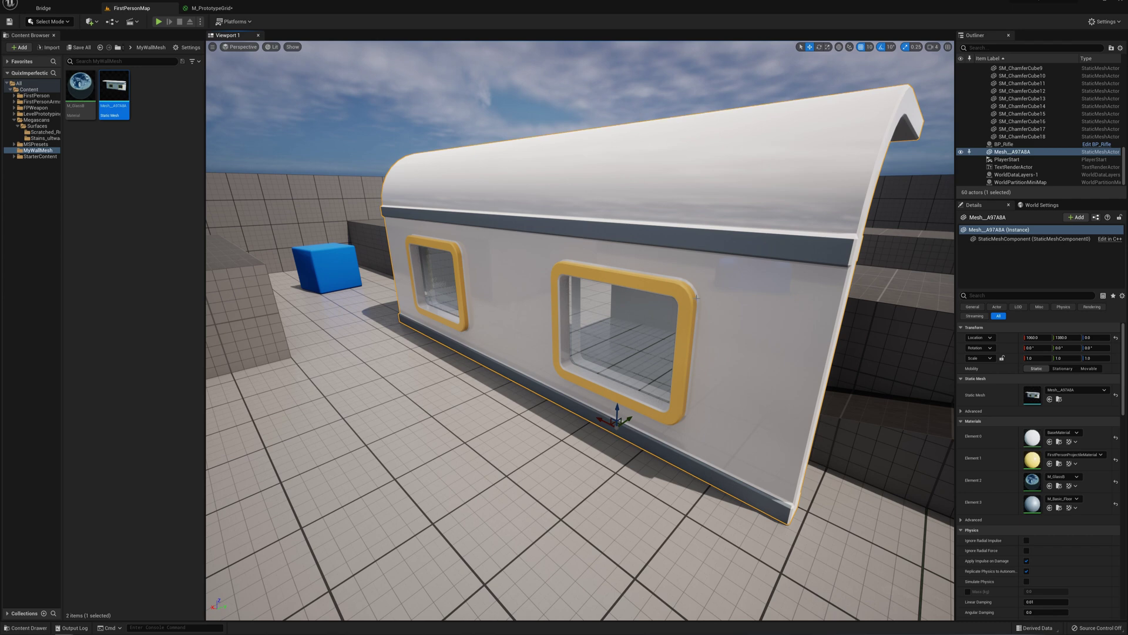
key("a")
mouse_move(596, 323)
right_mouse_down()
mouse_move(635, 324)
mouse_move(593, 314)
right_mouse_up()
key("w")
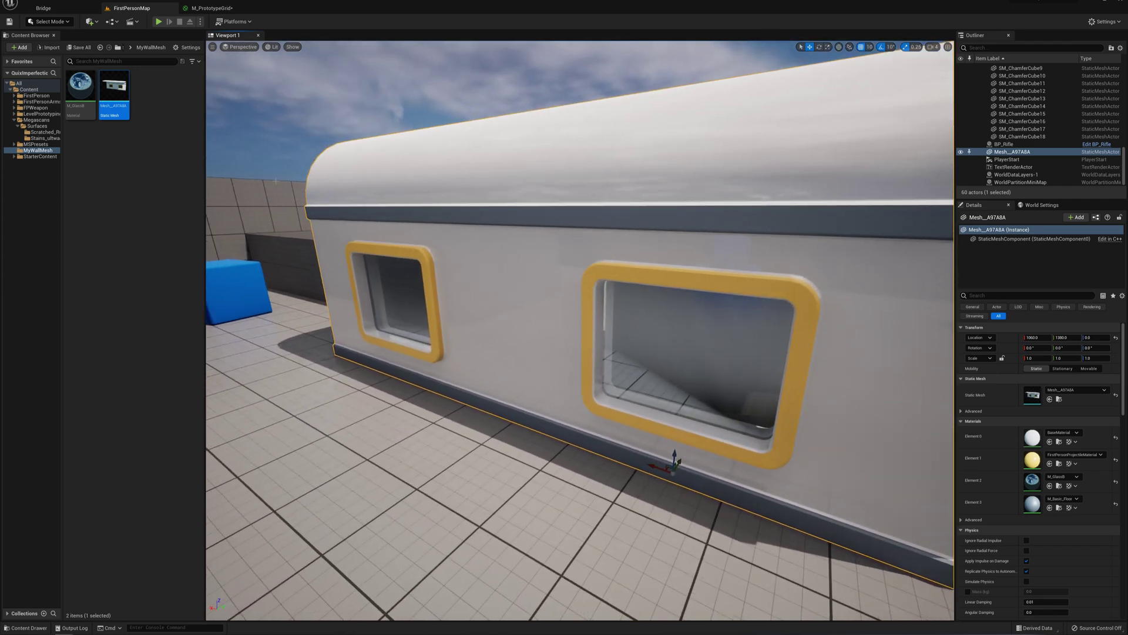
Step: Create a new material named M_ImperfectionMaster in the MyWallMesh folder
left_click(120, 144)
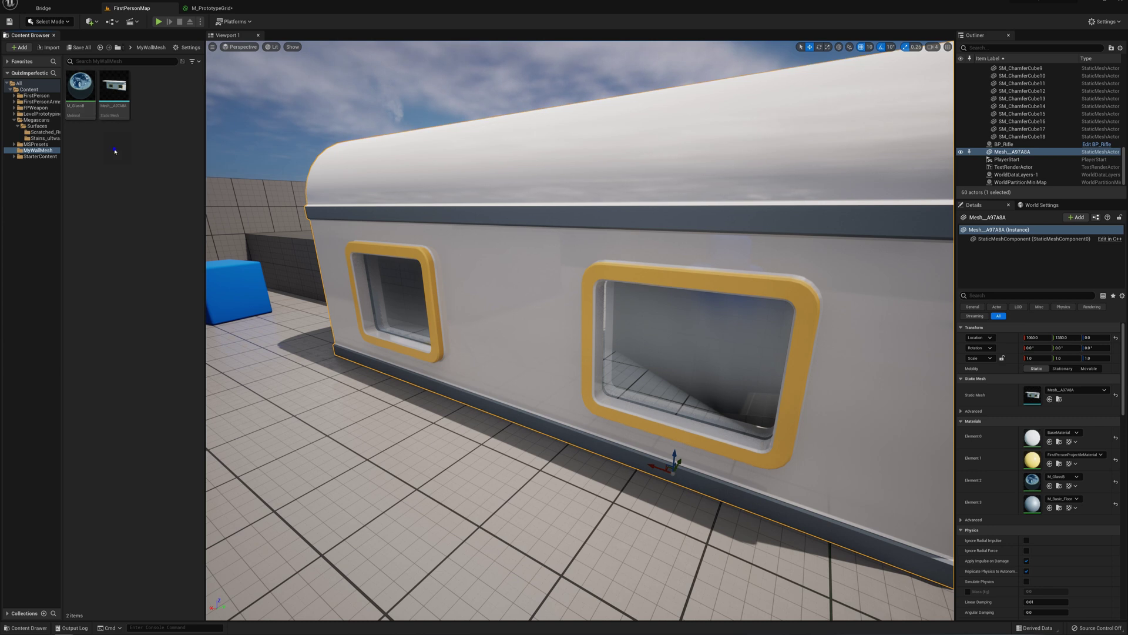
right_click(114, 151)
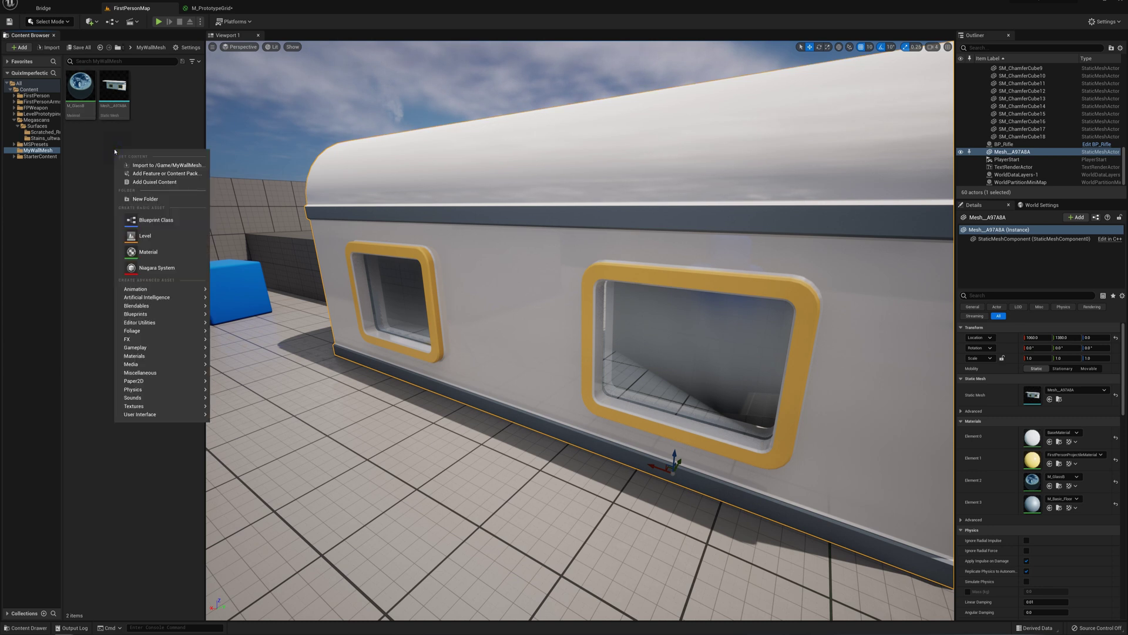
left_click(148, 252)
type("M_Imp")
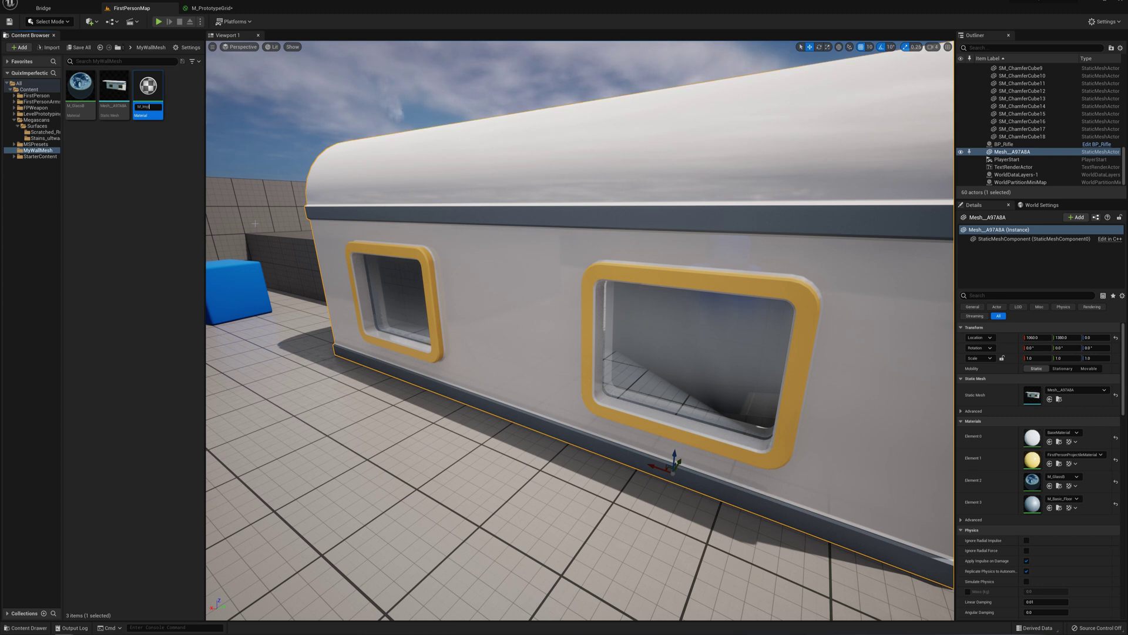
type("erfectionMaster")
key("Return")
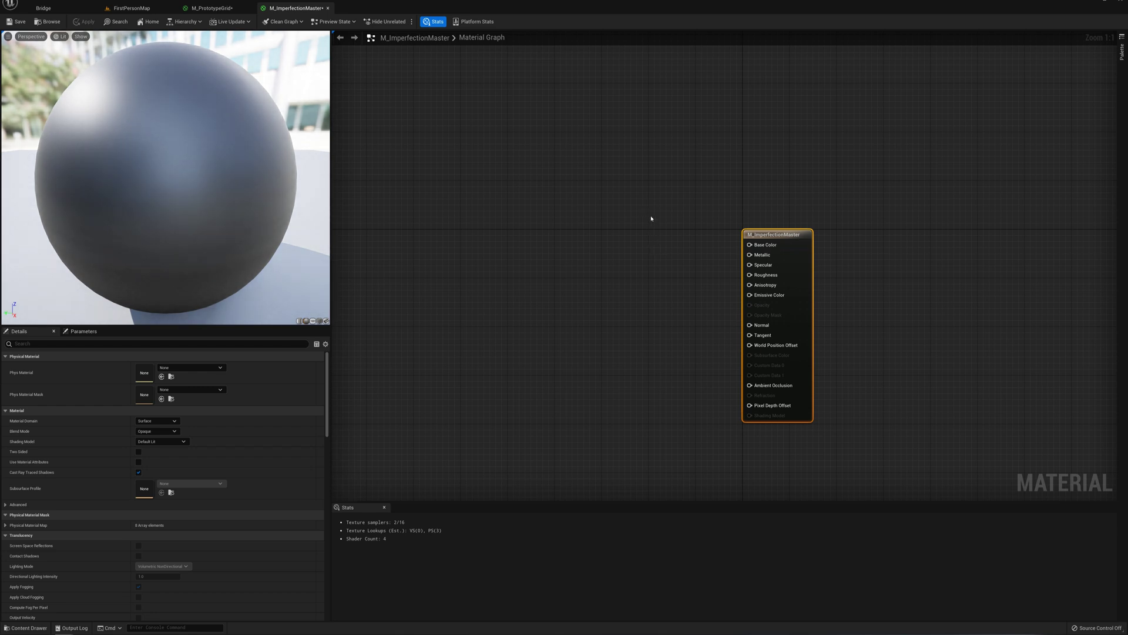
Step: Add a mid-grey BaseColor vector parameter wired into the material's Base Color
left_click(636, 207)
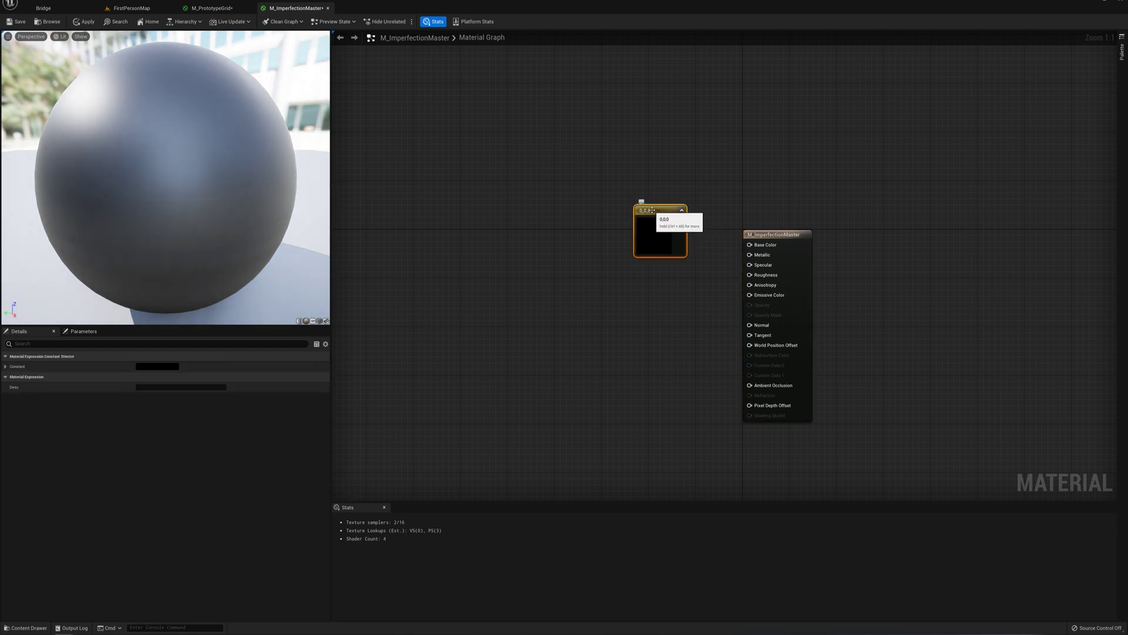
right_click(650, 212)
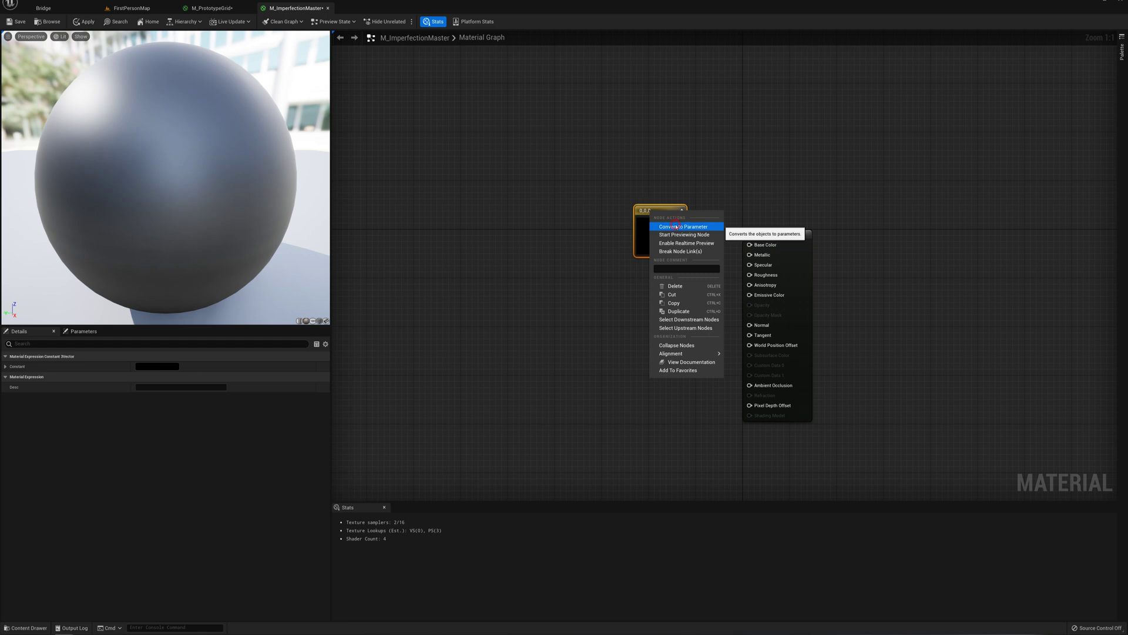
left_click(676, 227)
type("BaseColor")
key("Return")
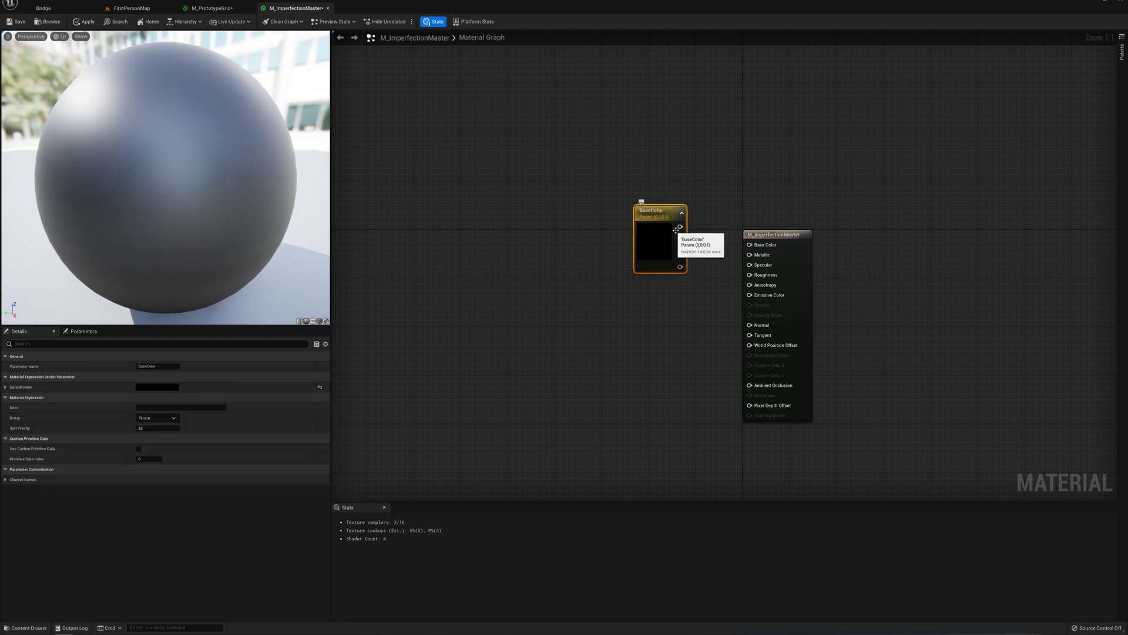
left_click_drag(681, 226, 751, 246)
left_click_drag(652, 210, 631, 174)
double_click(637, 200)
left_click_drag(750, 305, 751, 283)
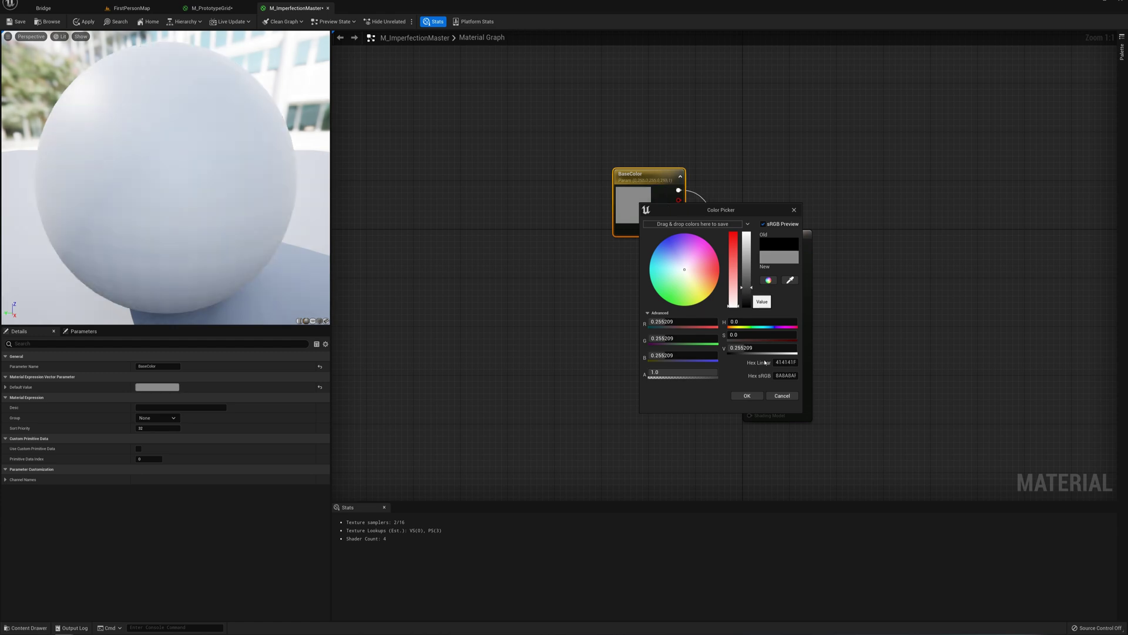
left_click(747, 395)
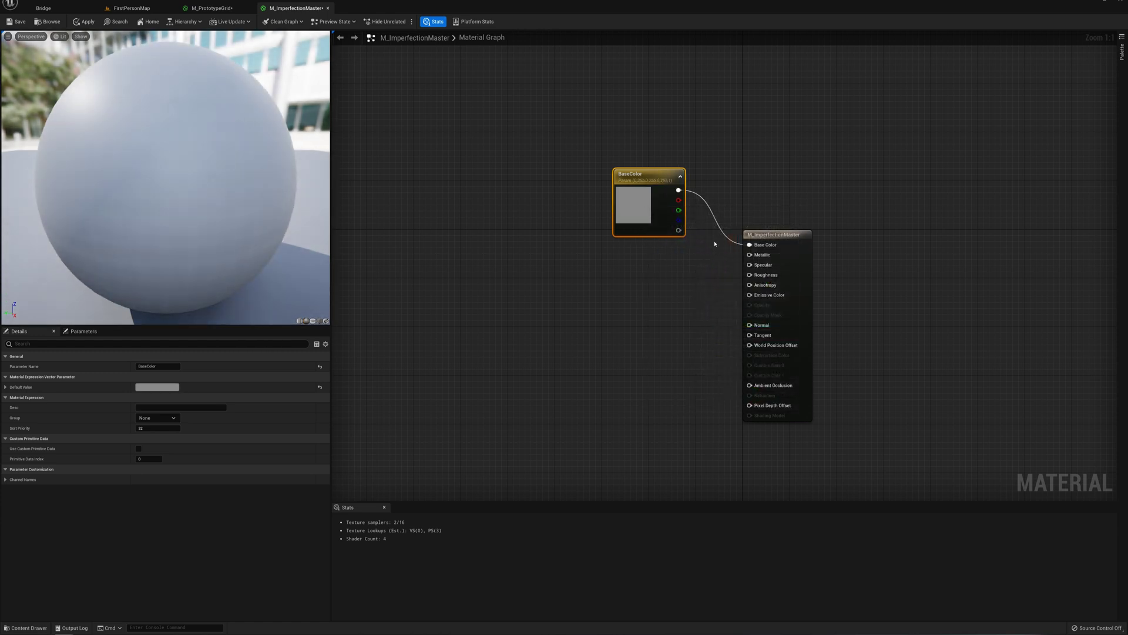
Step: Add a Metallic scalar parameter connected to the material's Metallic input
left_click(667, 256)
type("Metallic")
key("Return")
left_click_drag(698, 275, 676, 246)
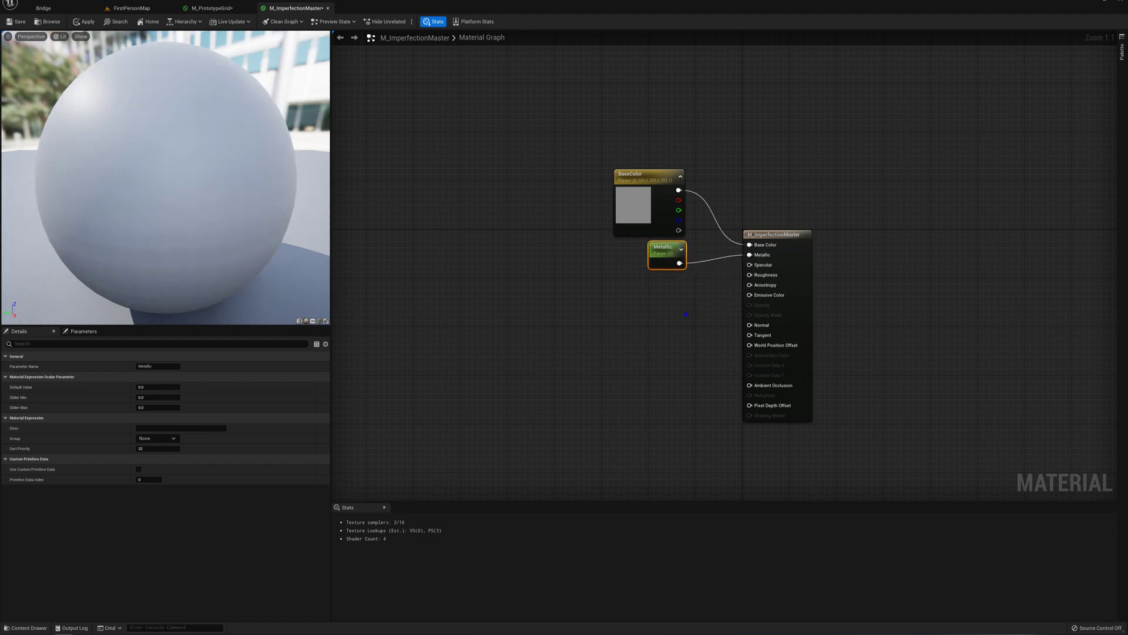
right_click_drag(685, 317, 711, 270)
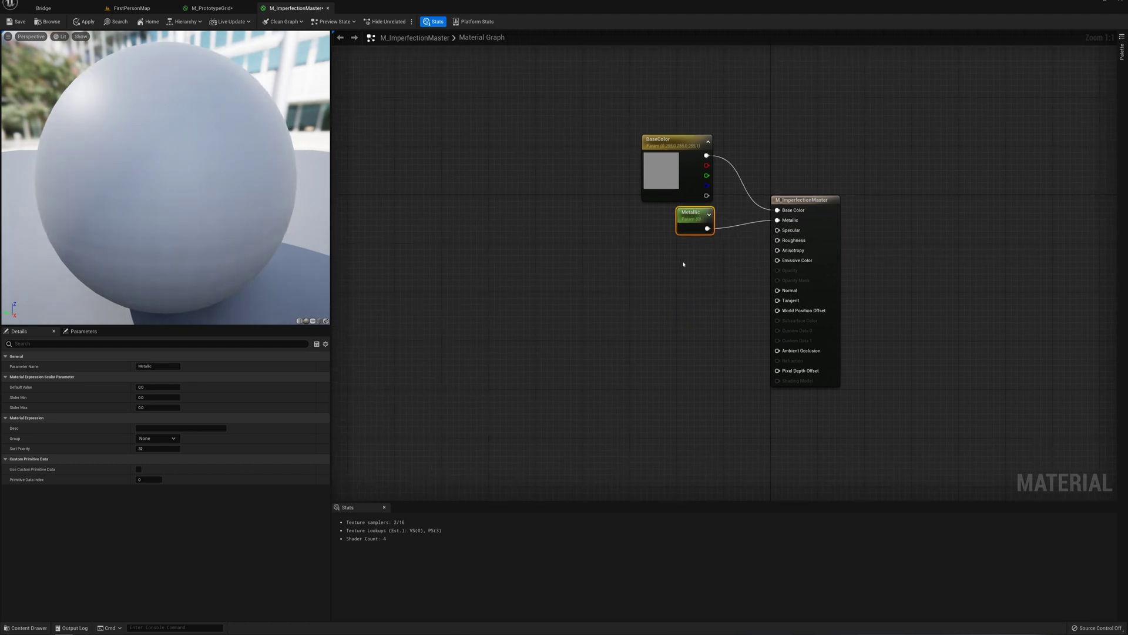
Step: Add a BaseRoughness scalar parameter feeding a new Add node
left_click(631, 256)
type("BaseRoughness")
key("Return")
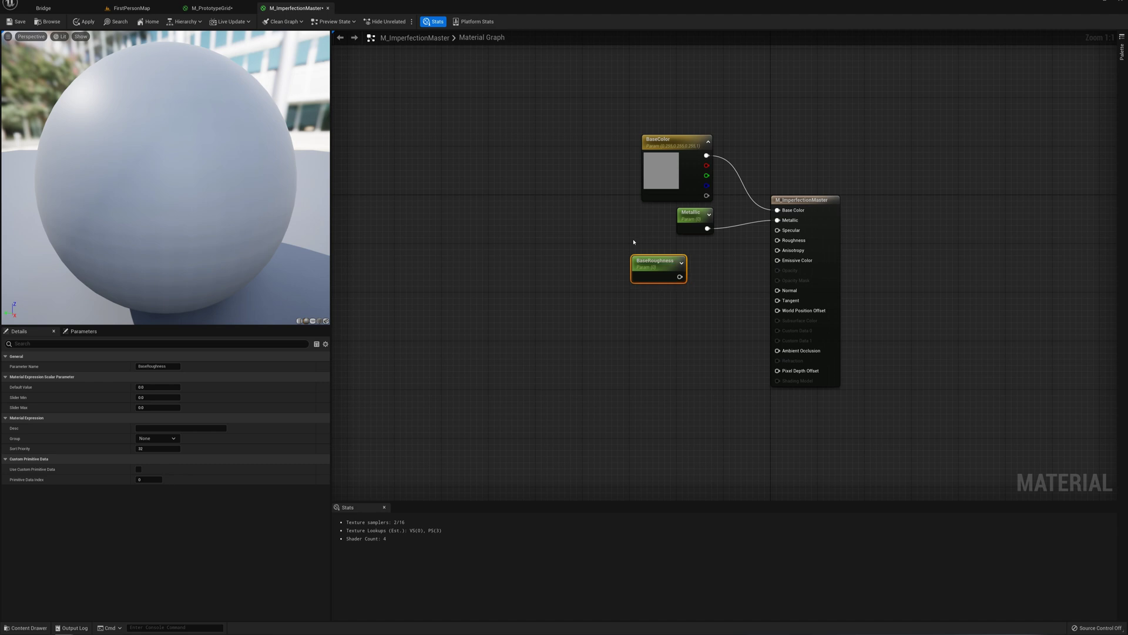
left_click_drag(659, 269, 685, 266)
type("add")
key("Return")
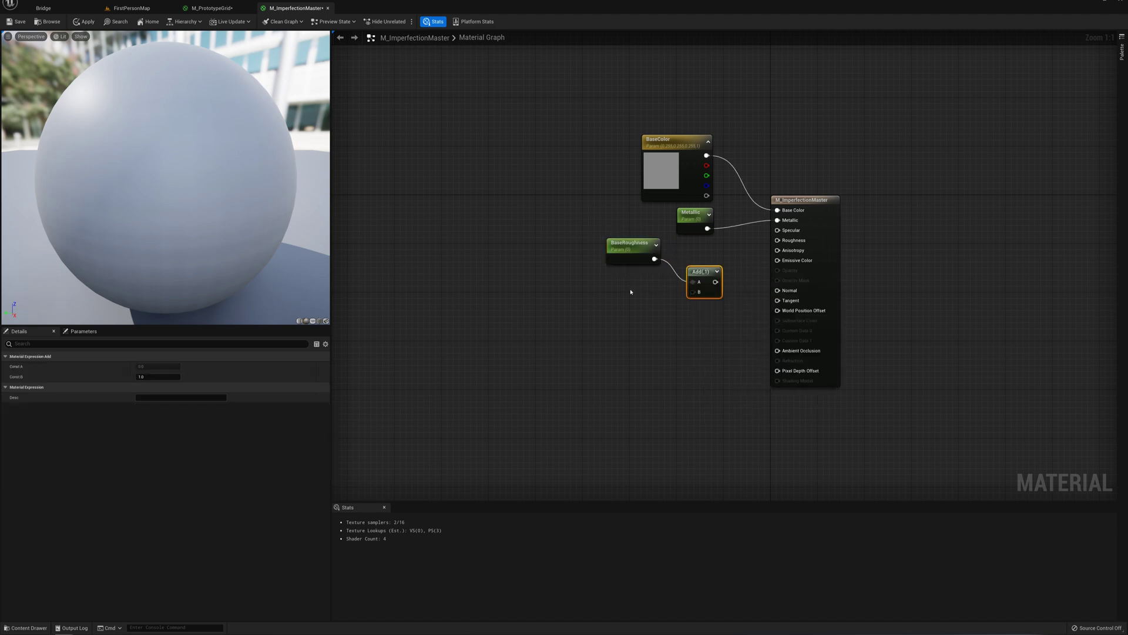
Step: Add a Texture Sample using BlackPlaceholder, its G channel wired into the Add node's B input
right_click(620, 303)
type("texture sam")
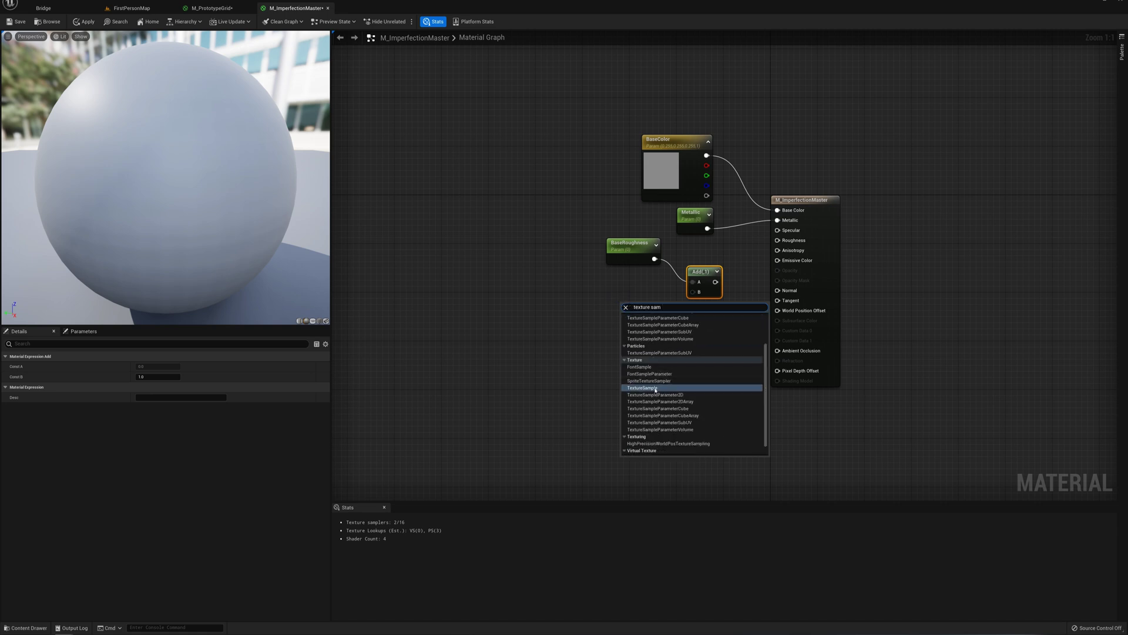
left_click(651, 388)
left_click_drag(639, 302, 784, 240)
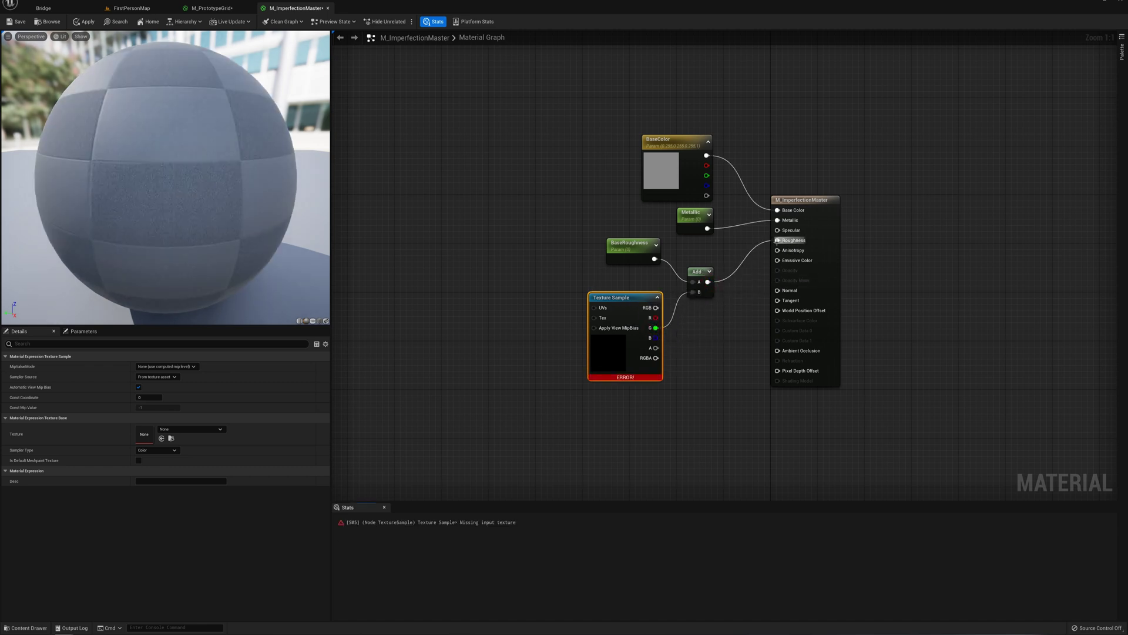
right_click_drag(633, 368, 602, 292)
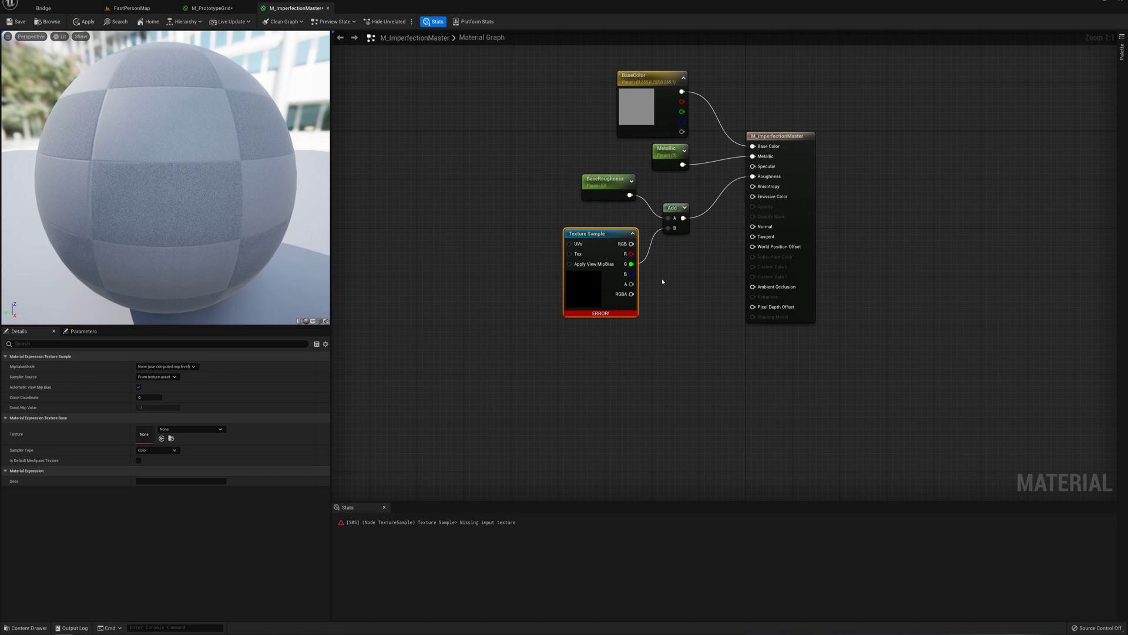
right_click_drag(663, 282, 627, 333)
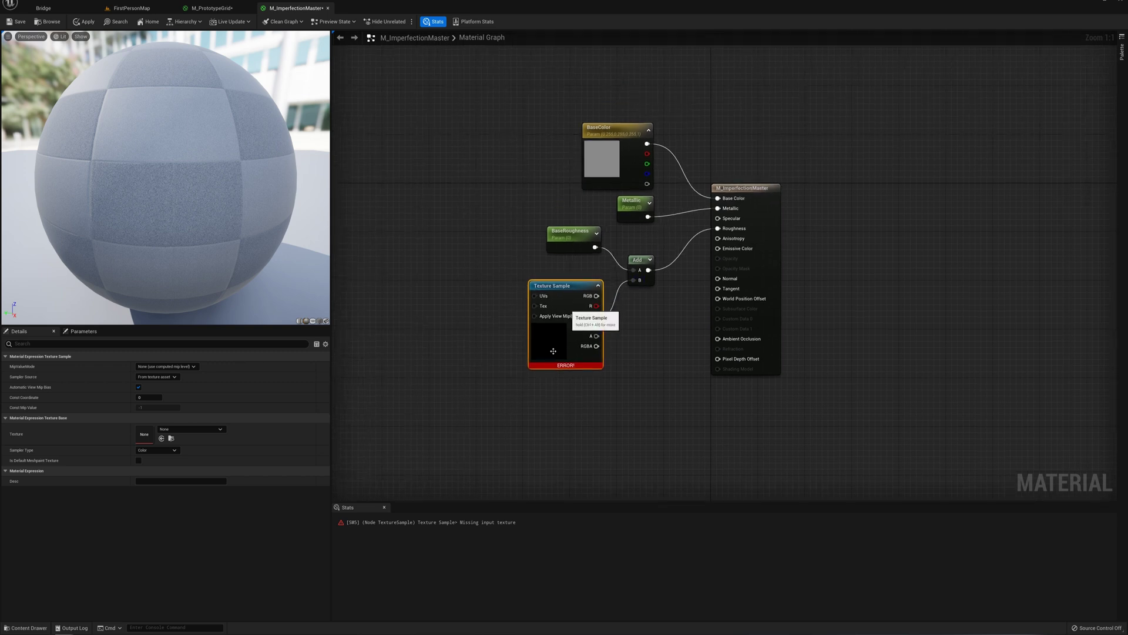
left_click(193, 430)
type("placehold")
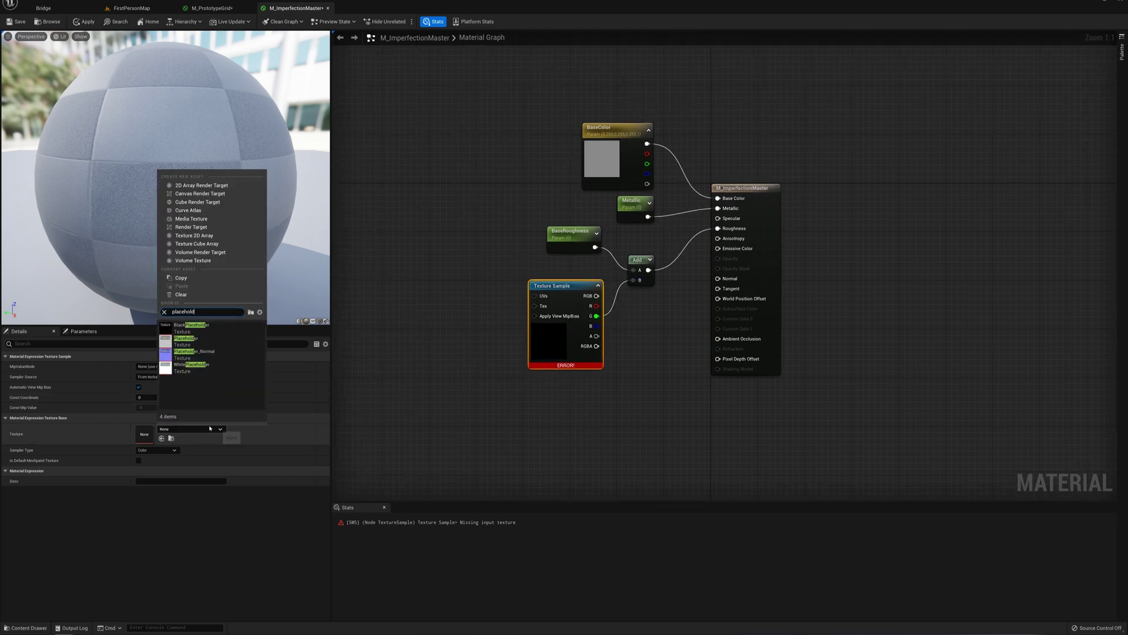
left_click(187, 327)
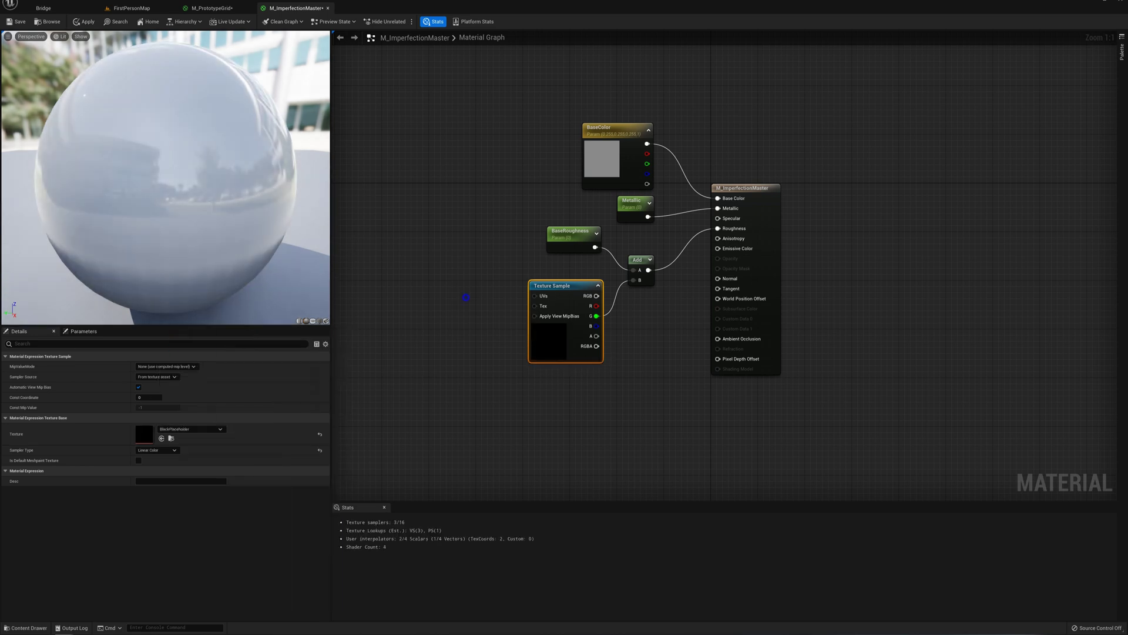
right_click_drag(466, 297, 571, 324)
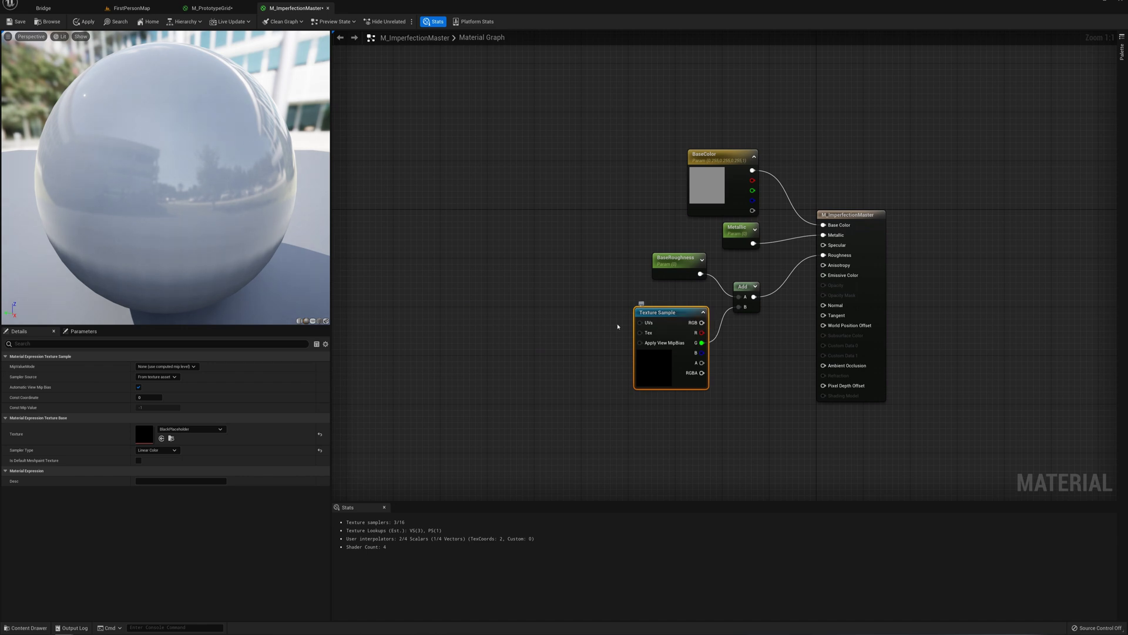
Step: Add a TexCoord node feeding a new Multiply node
right_click(540, 304)
type("texture cor")
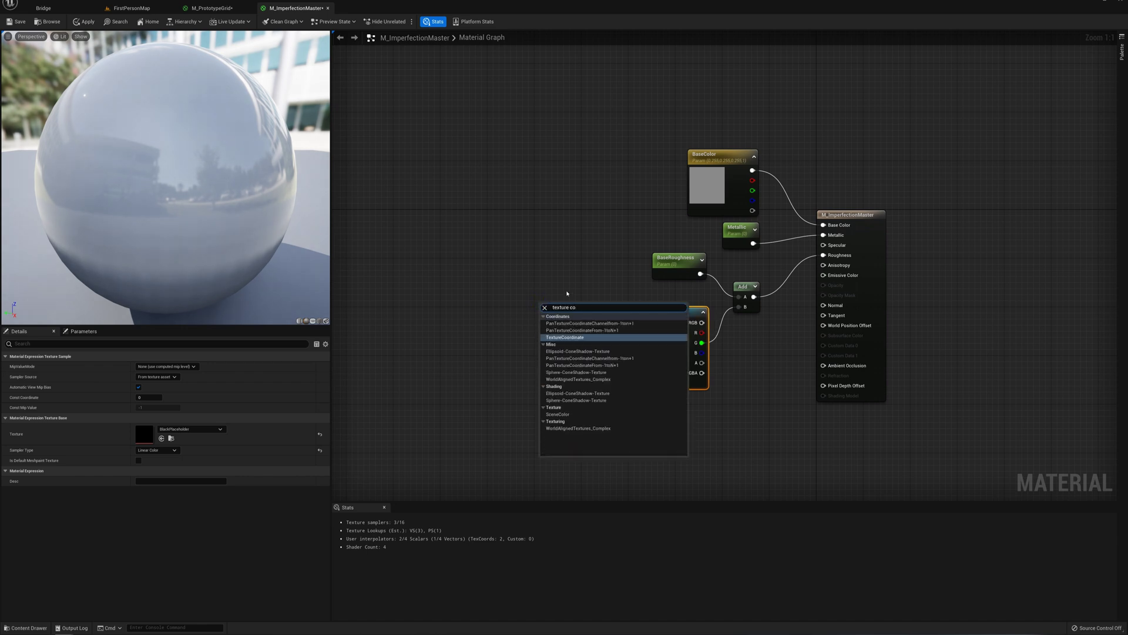
key("Return")
left_click_drag(550, 318, 647, 323)
type("mul")
key("Return")
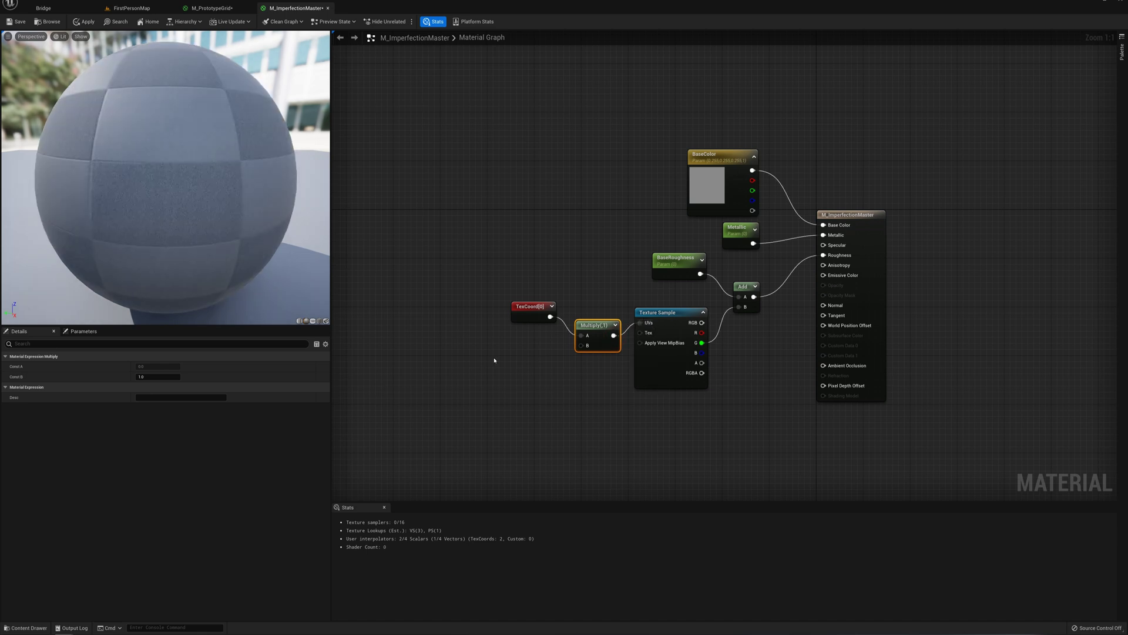
Step: Add a Tiling scalar parameter with default 1.0, wired into the Multiply's B input
left_click(485, 358)
type("Tiling")
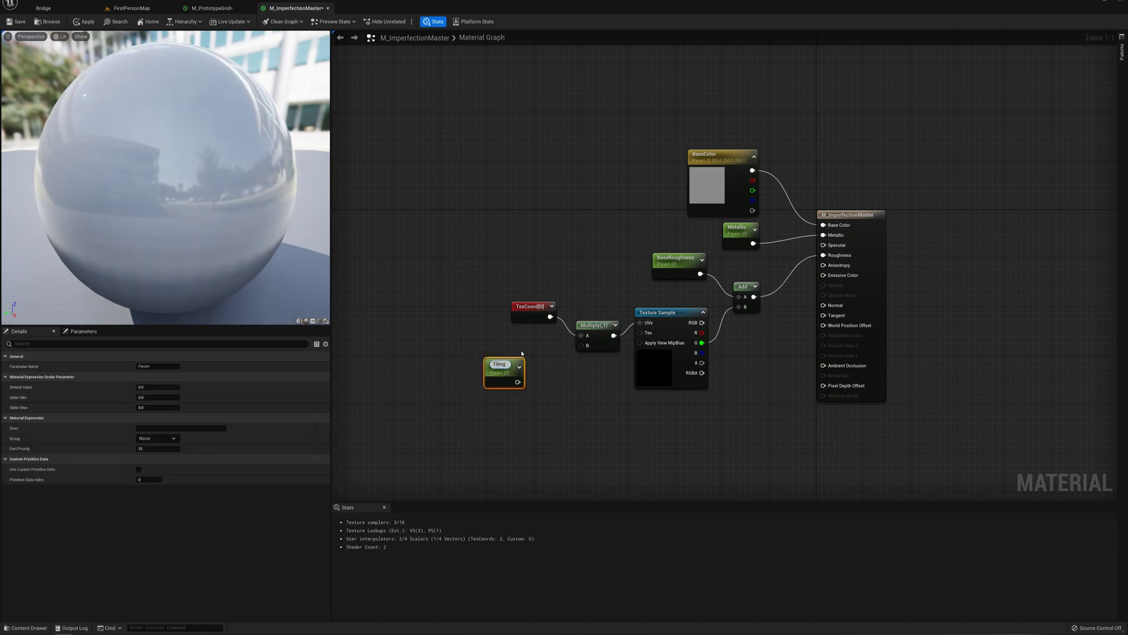
key("Return")
left_click(158, 387)
key("Return")
left_click_drag(515, 379, 584, 343)
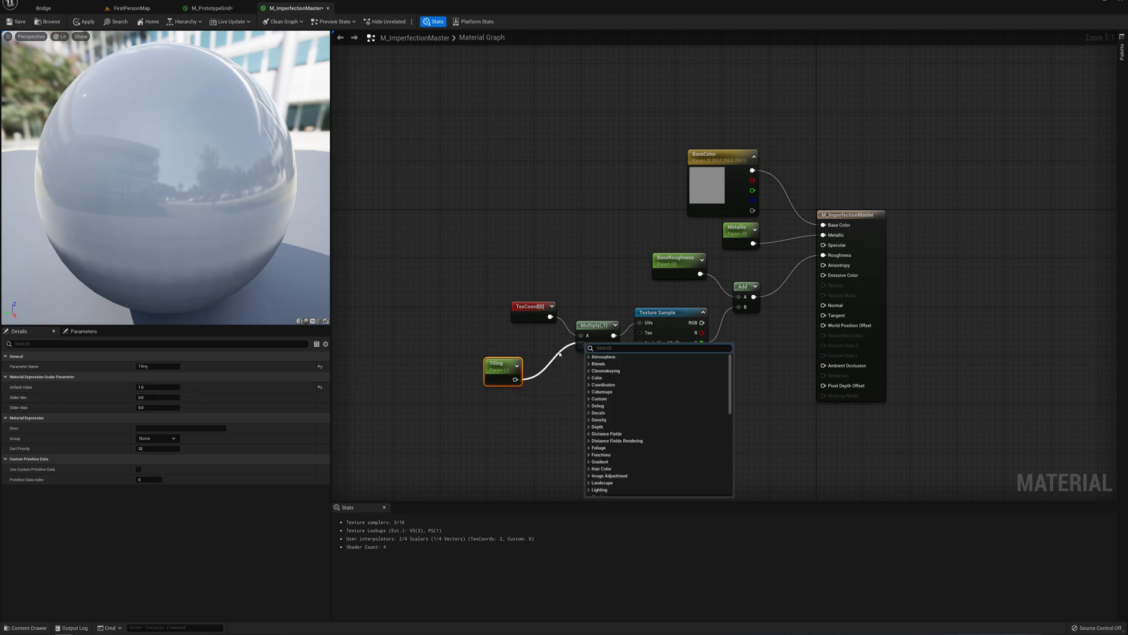
left_click_drag(515, 379, 530, 342)
right_click_drag(804, 350, 793, 391)
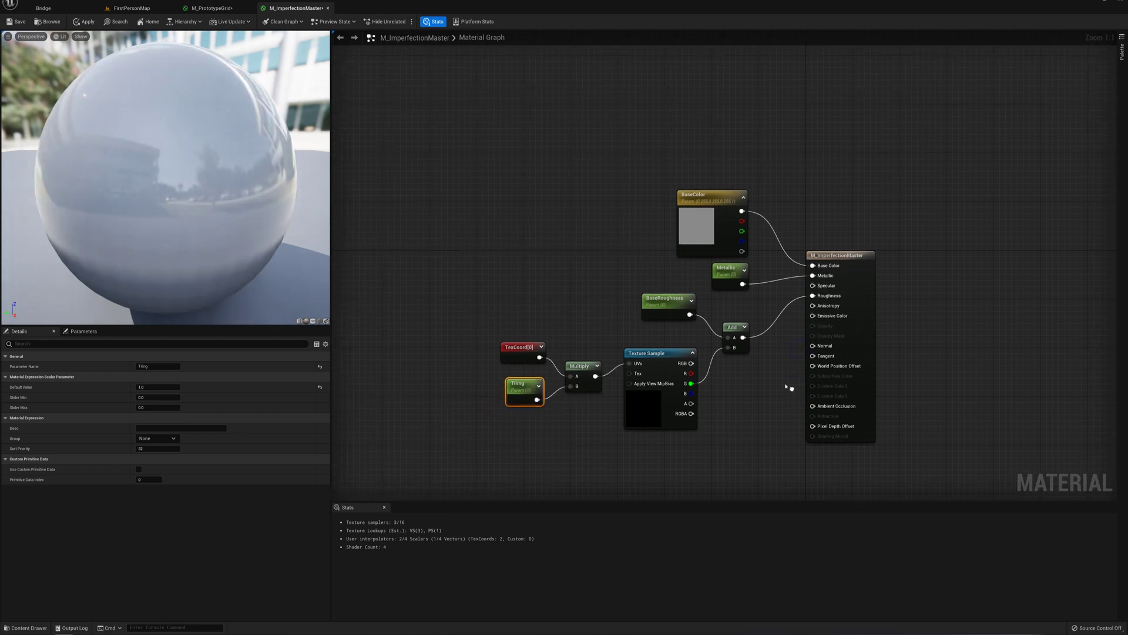
left_click_drag(720, 198, 708, 180)
right_click_drag(854, 193, 770, 161)
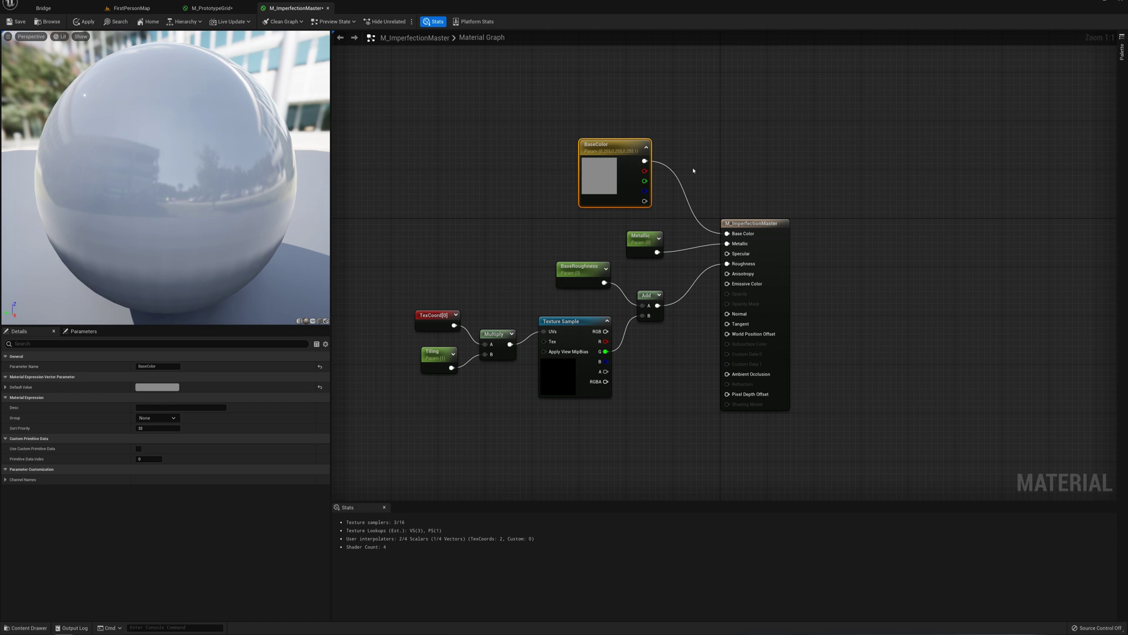
Step: Duplicate BaseColor as a new ImperfectionColor parameter and set it to black
right_click_drag(714, 169, 731, 237)
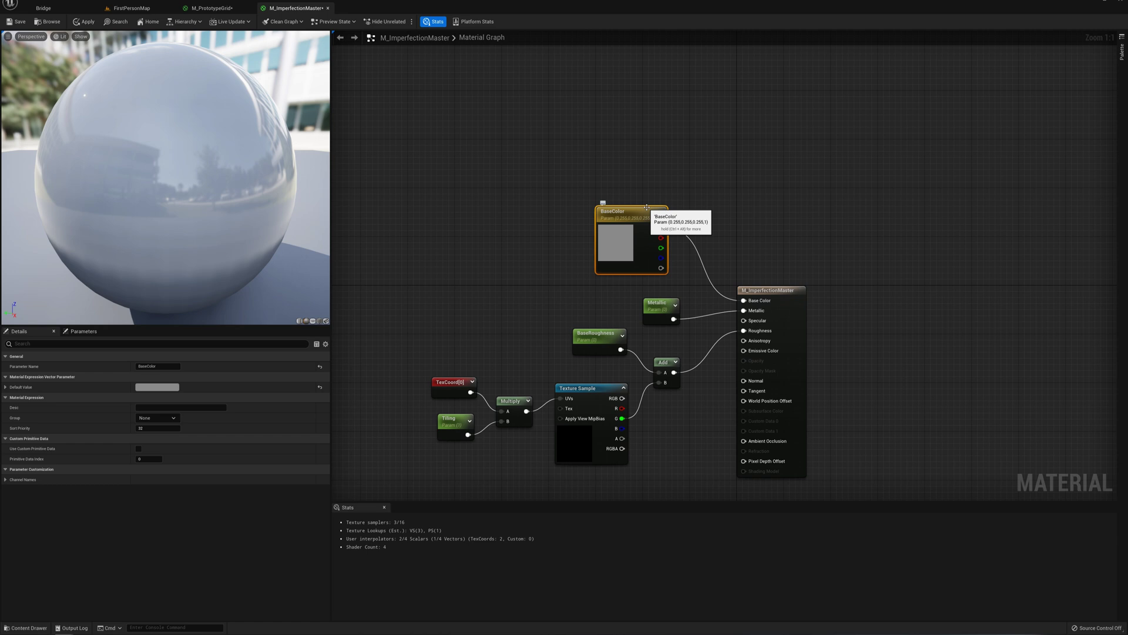
left_click_drag(622, 215, 610, 142)
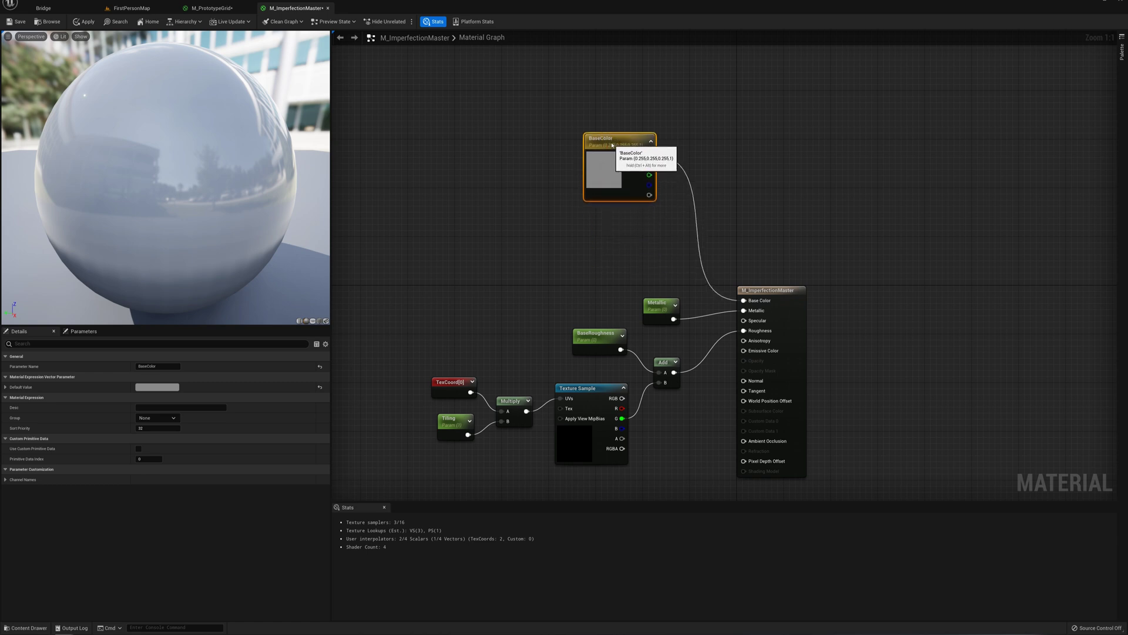
key("ctrl+d")
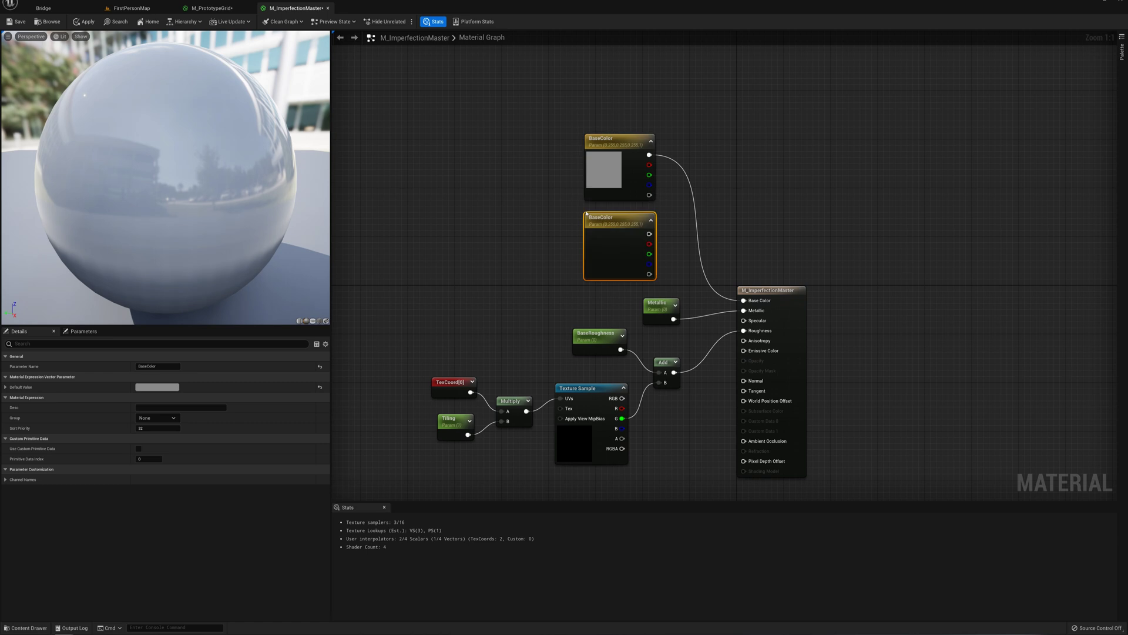
type("Imperfec")
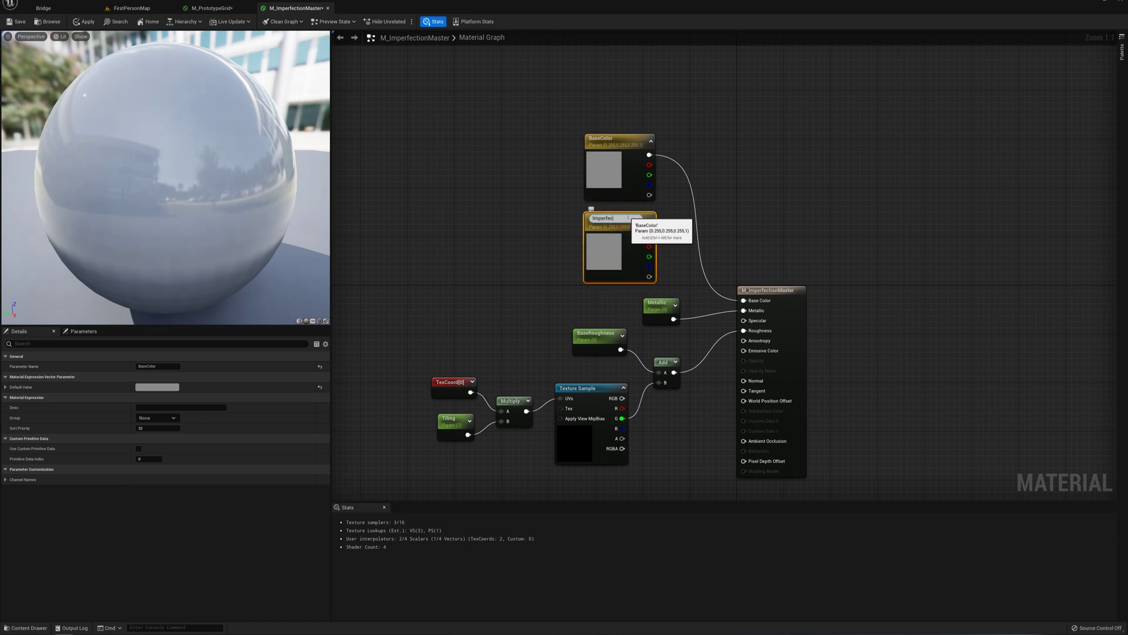
type("tionColor")
key("Return")
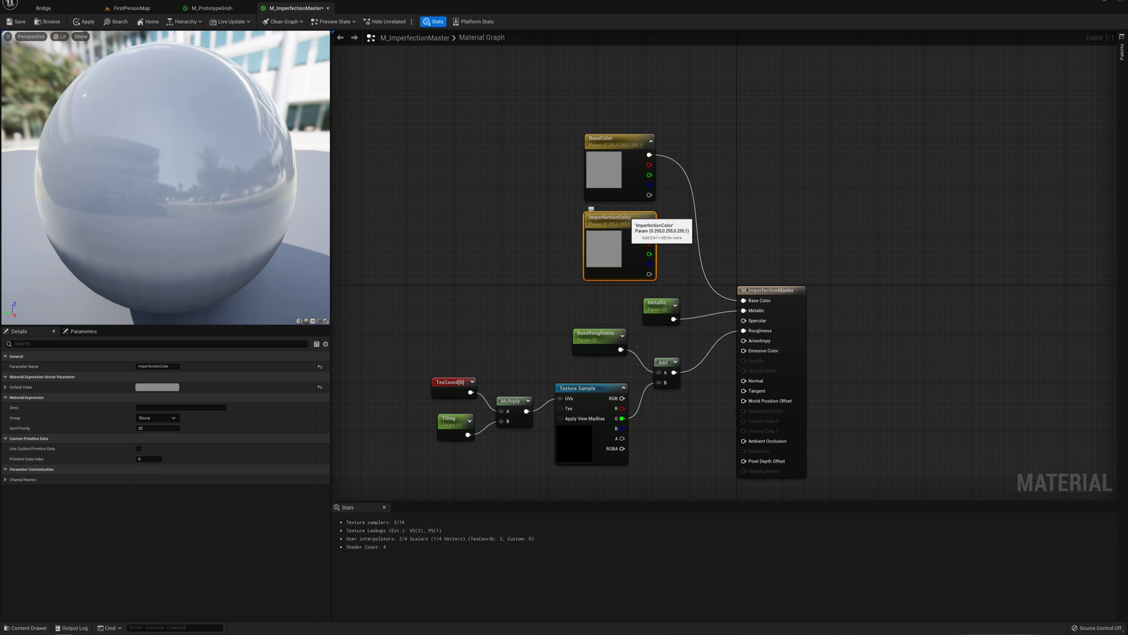
double_click(606, 242)
left_click_drag(715, 332, 718, 352)
left_click(721, 435)
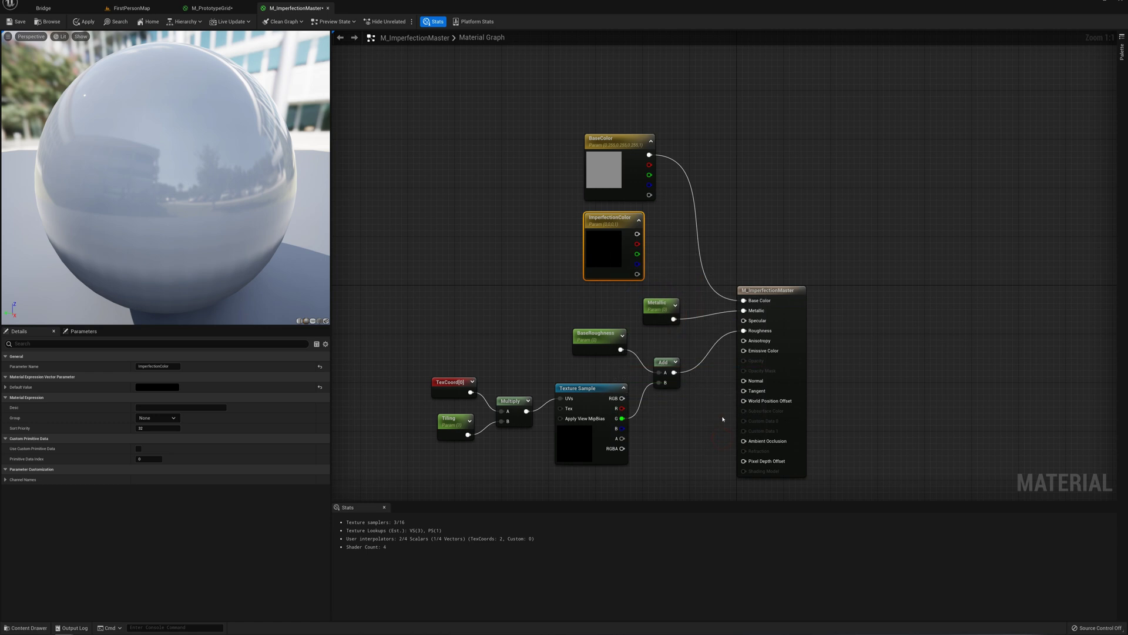
left_click_drag(620, 141, 597, 135)
left_click_drag(614, 223, 590, 211)
Step: Add a Lerp node with BaseColor in A and ImperfectionColor in B
left_click_drag(626, 149, 658, 209)
type("lerp")
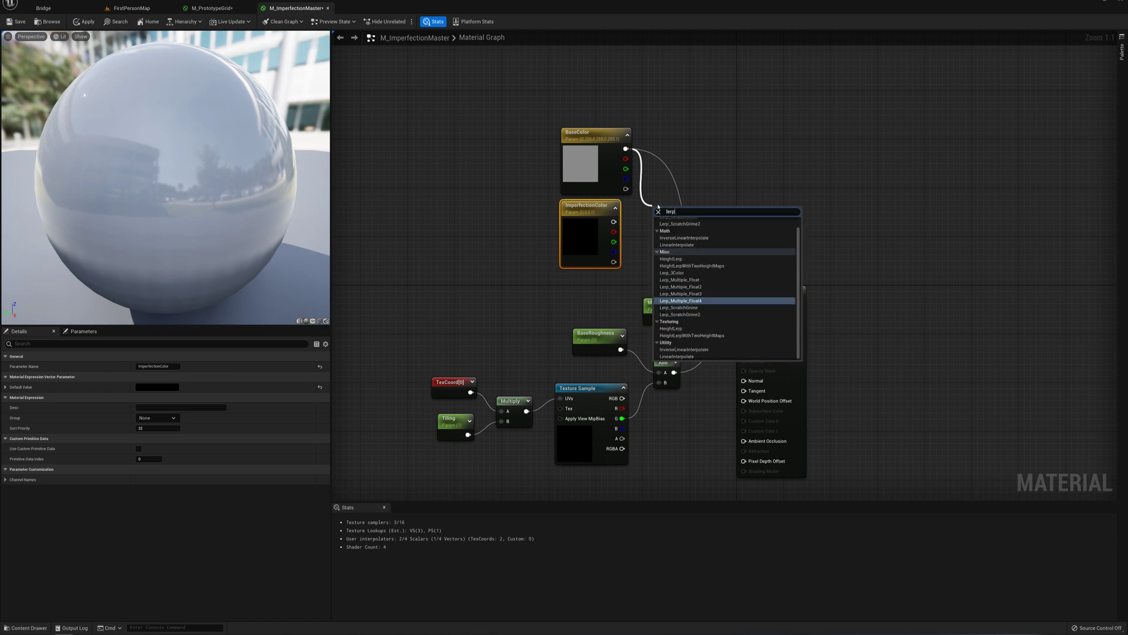
left_click(677, 357)
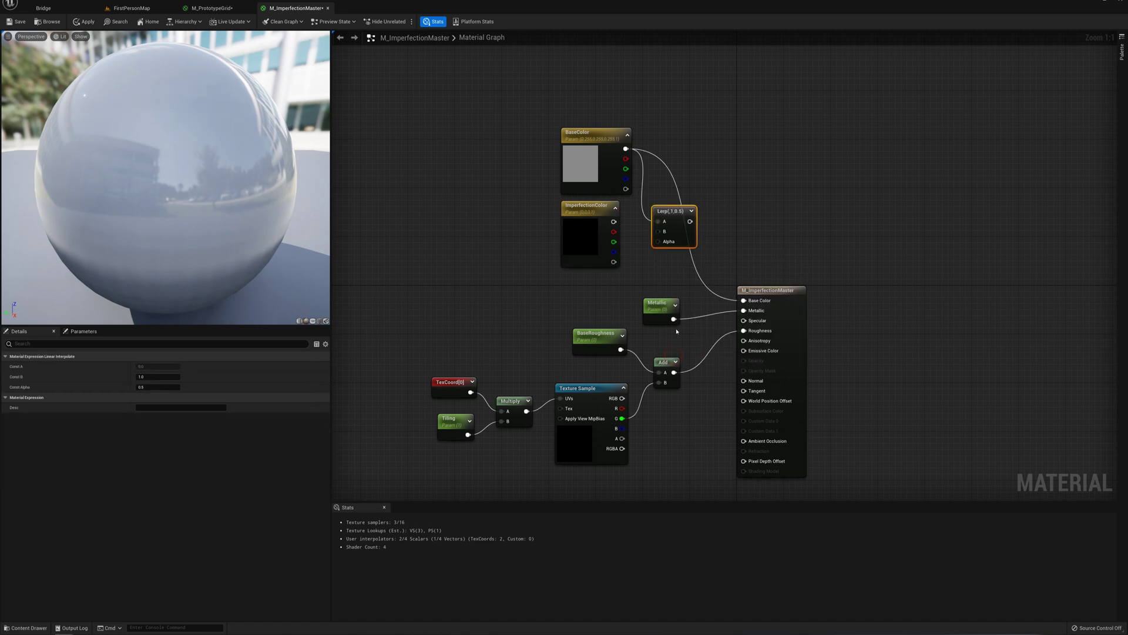
left_click_drag(617, 222, 663, 198)
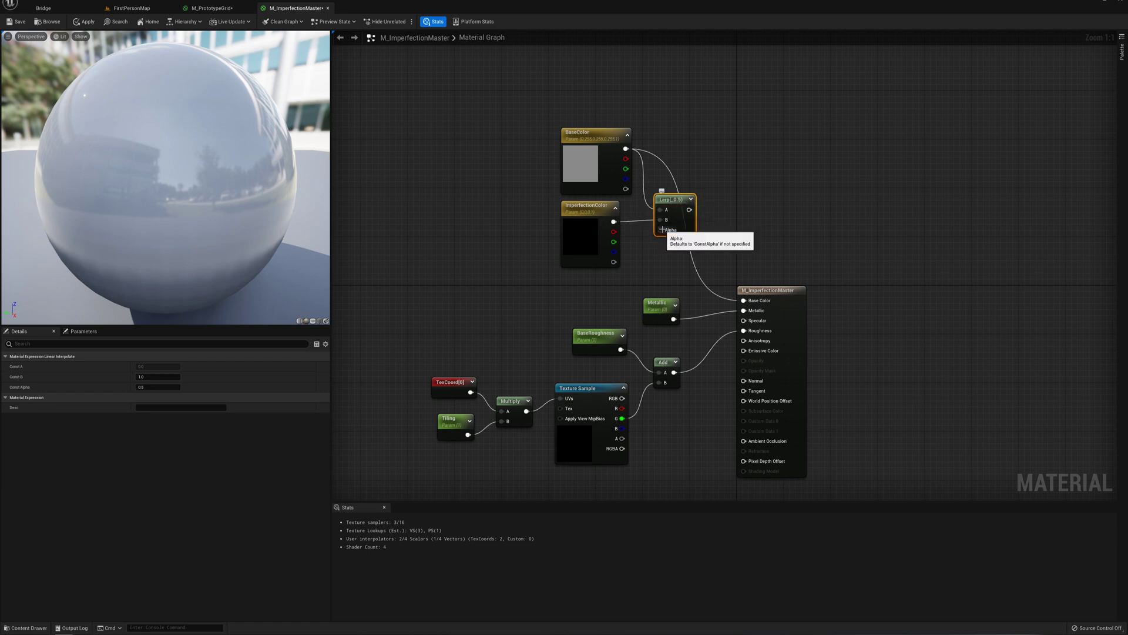
Step: Tidy the graph, moving the roughness and texture nodes left and Metallic right
right_click_drag(664, 267, 658, 211)
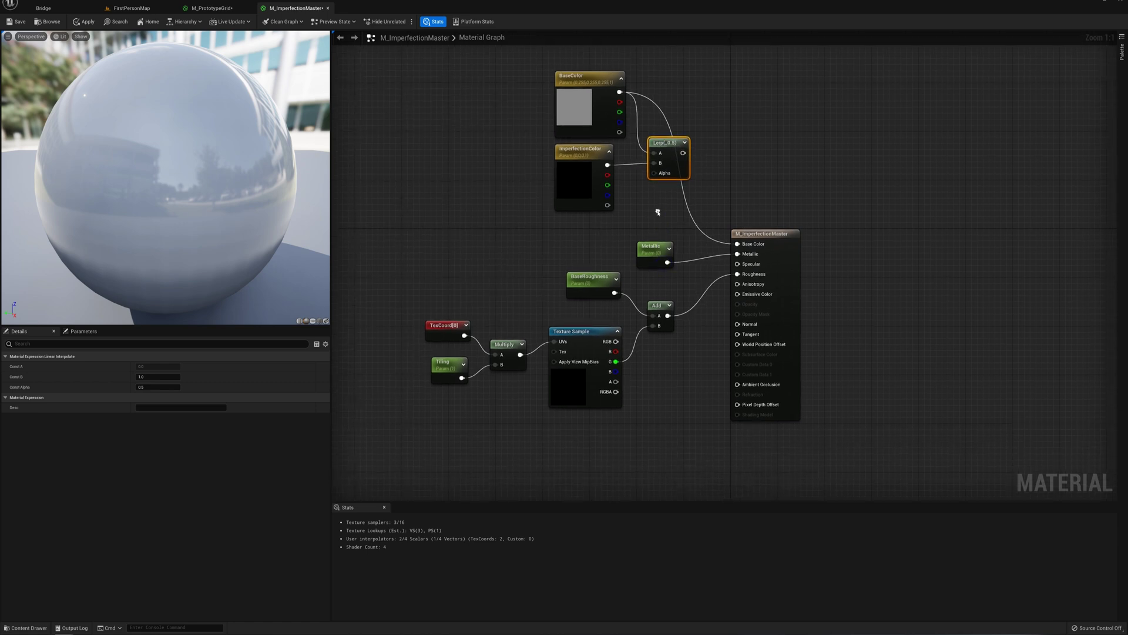
left_click_drag(428, 274, 654, 432)
left_click_drag(659, 303, 537, 298)
left_click_drag(654, 247, 676, 247)
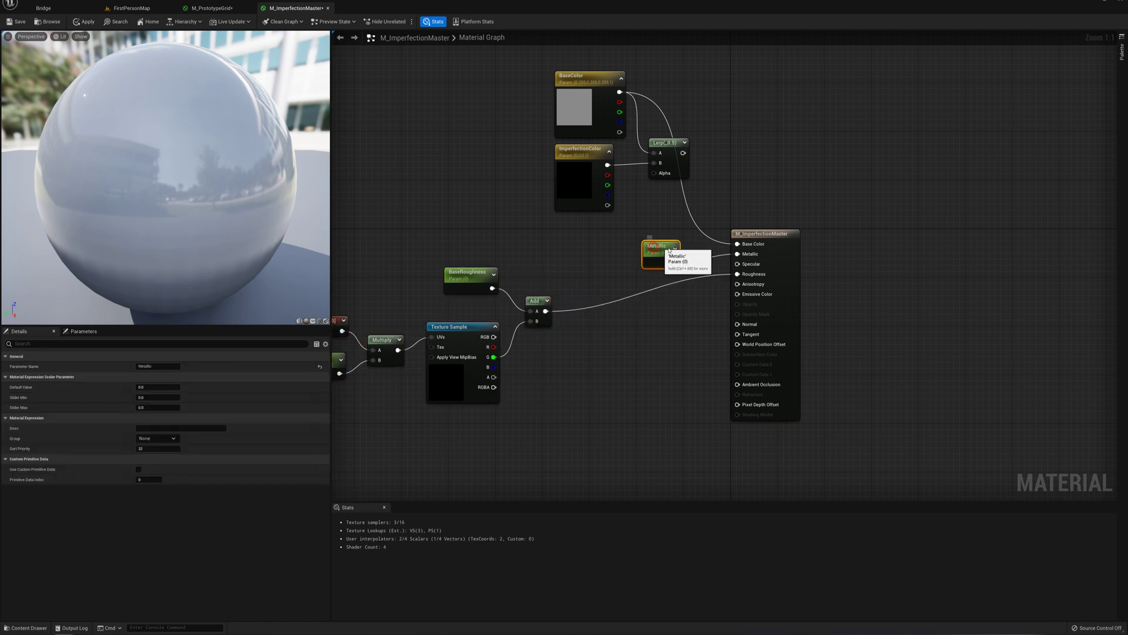
right_click_drag(618, 275, 674, 294)
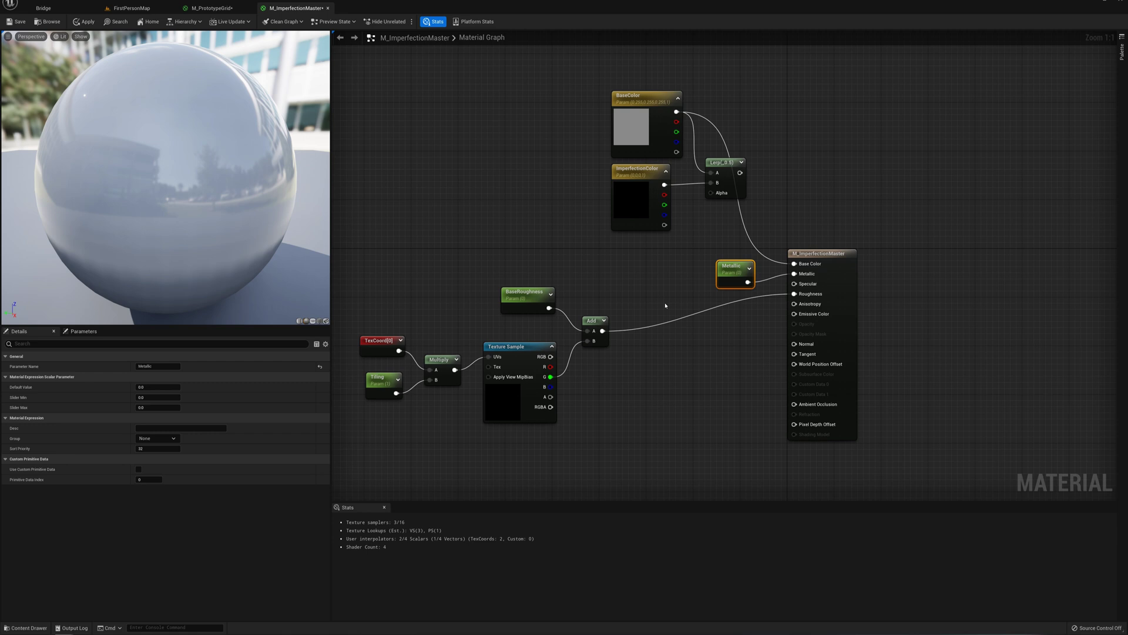
Step: Add a HasColorMask? static switch taking the texture's R channel as True and G as False
right_click(618, 389)
type("static sw")
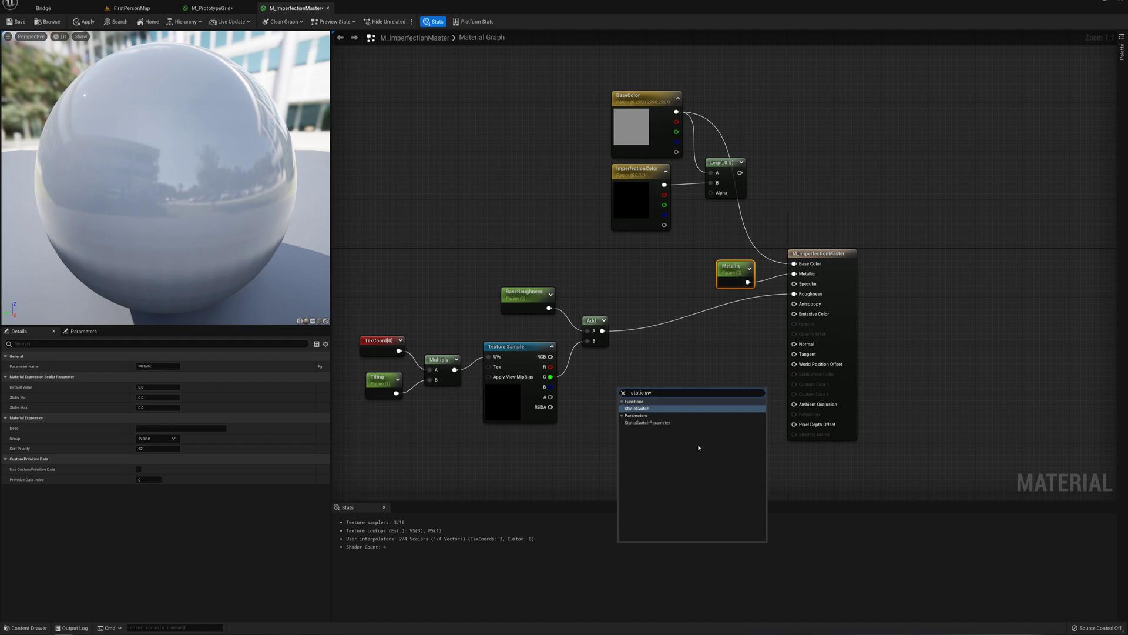
left_click(658, 423)
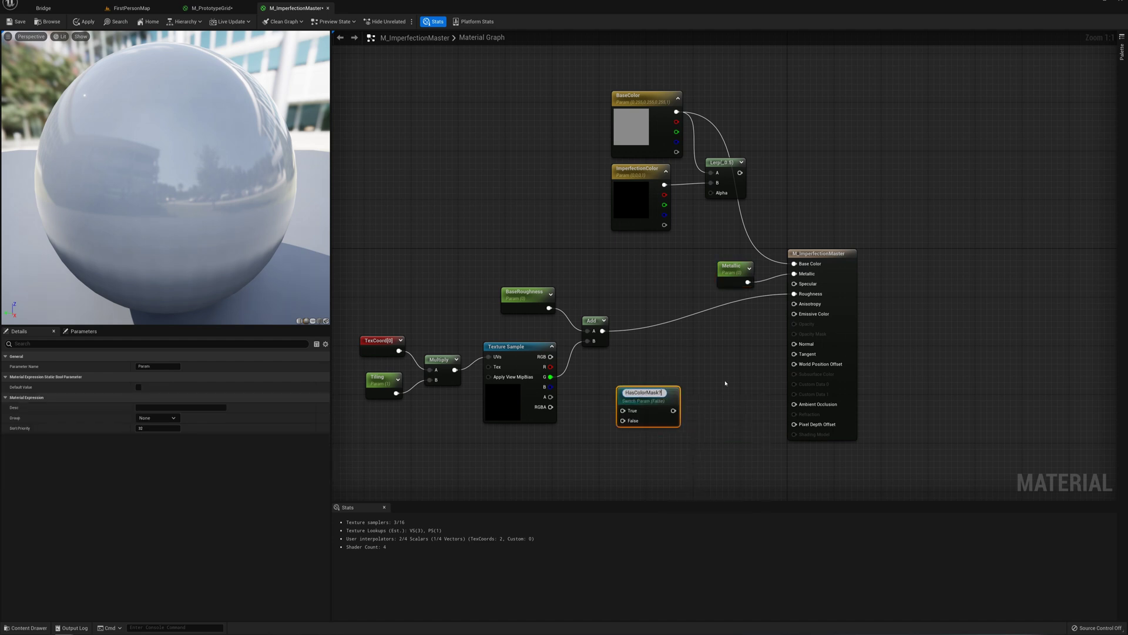
type("?")
key("Return")
left_click_drag(642, 391, 653, 362)
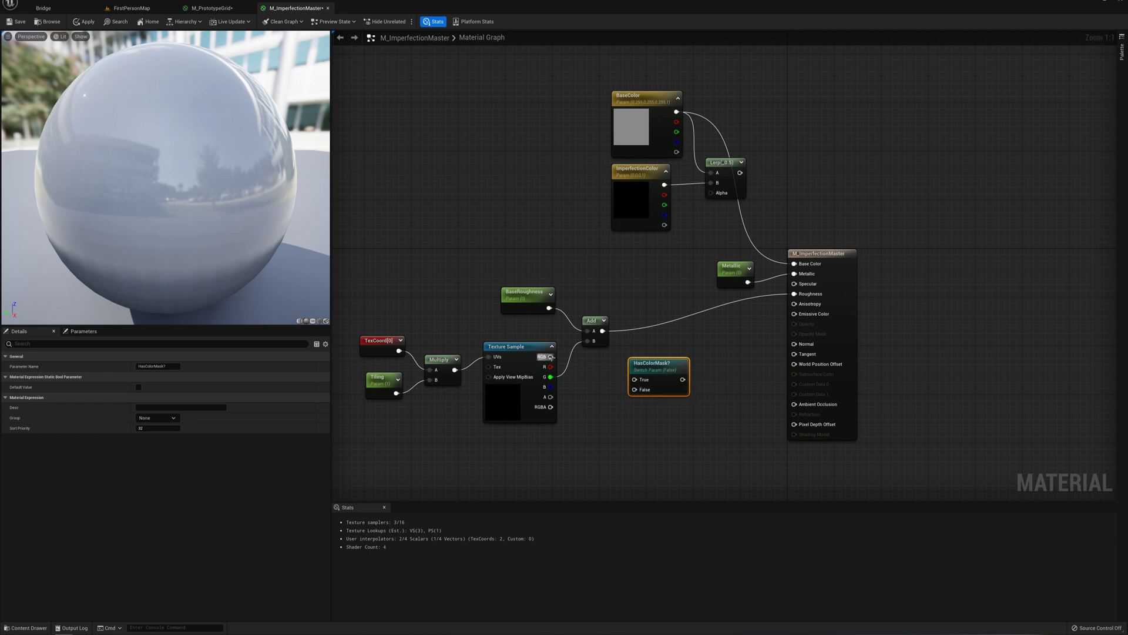
left_click_drag(550, 367, 642, 382)
left_click_drag(551, 377, 713, 374)
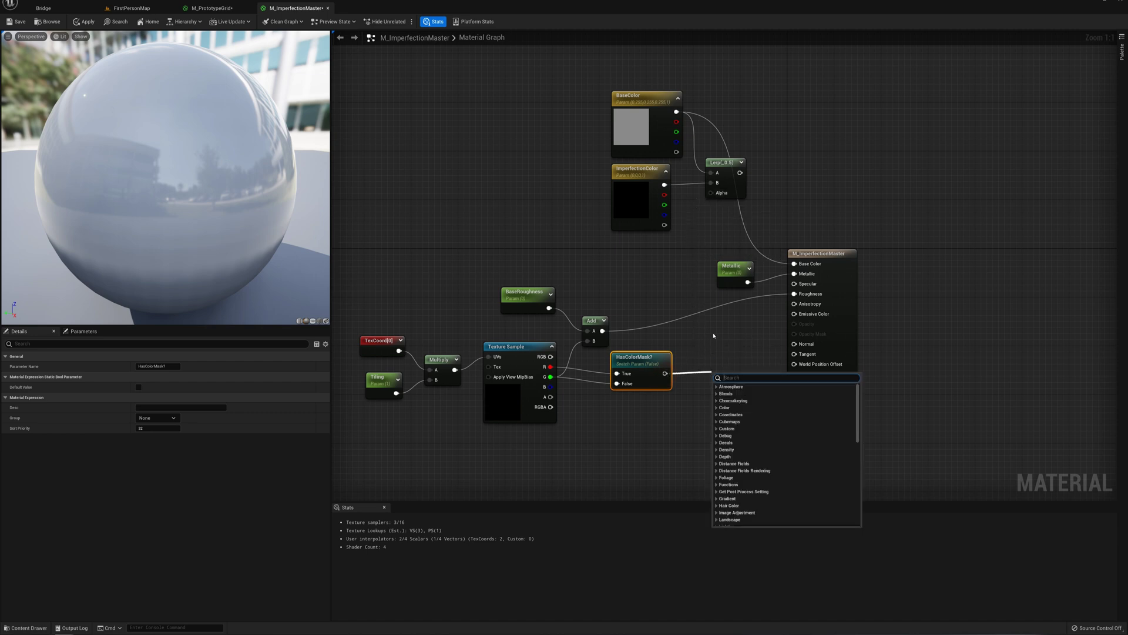
Step: Multiply the switch output by a new AddColorIntensity scalar parameter defaulting to 1.0
type("*")
key("Return")
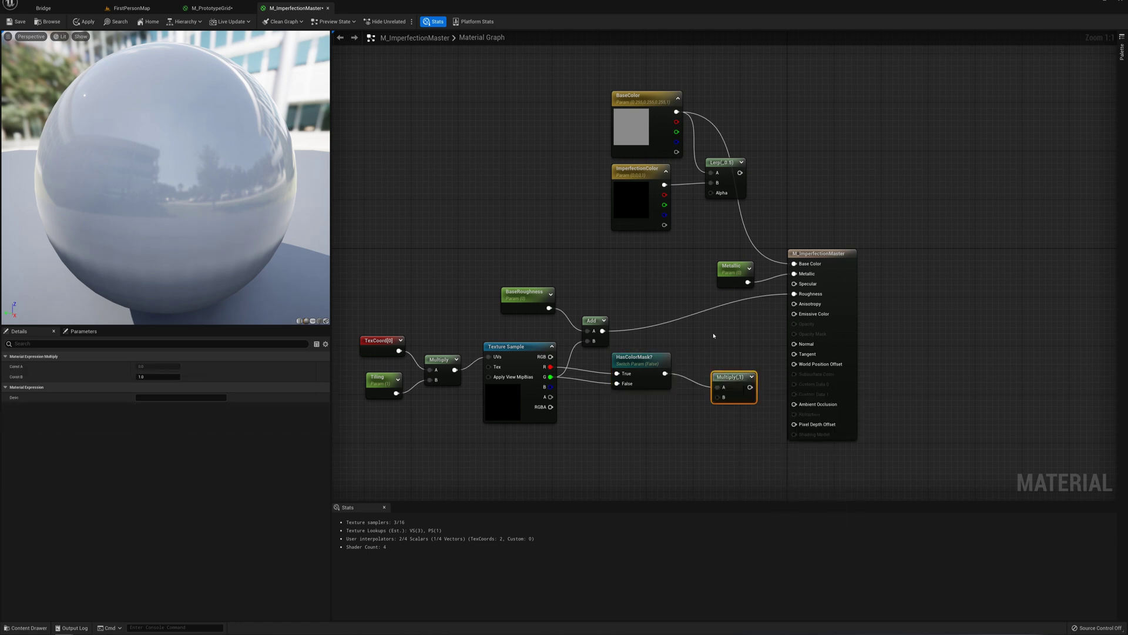
left_click_drag(751, 385, 711, 193)
right_click_drag(666, 440, 688, 392)
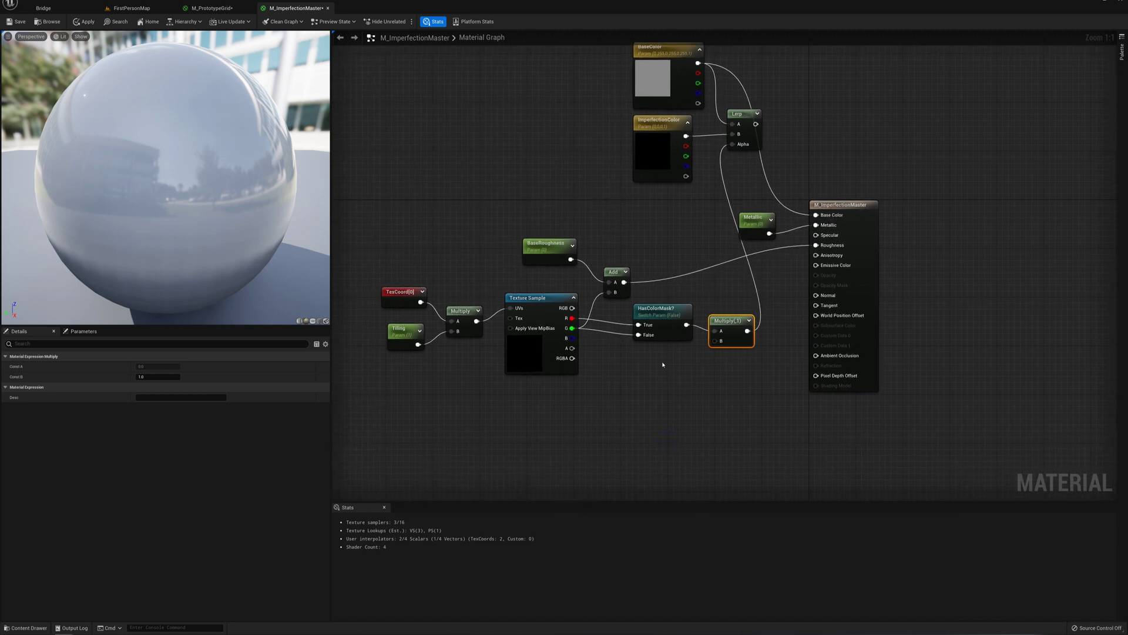
left_click(653, 365)
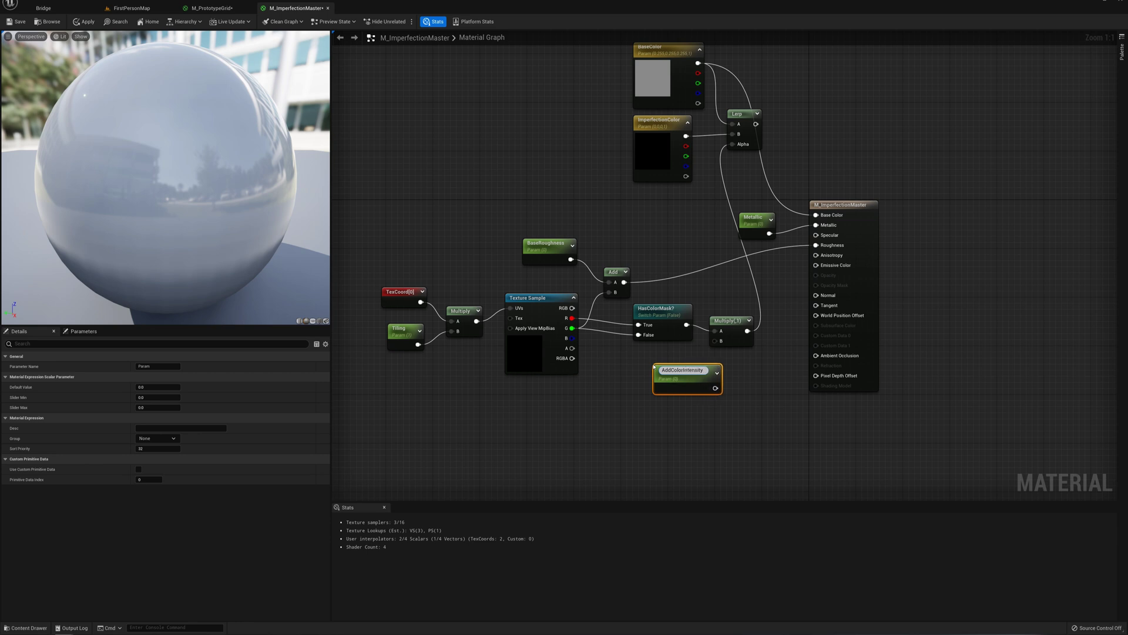
key("Return")
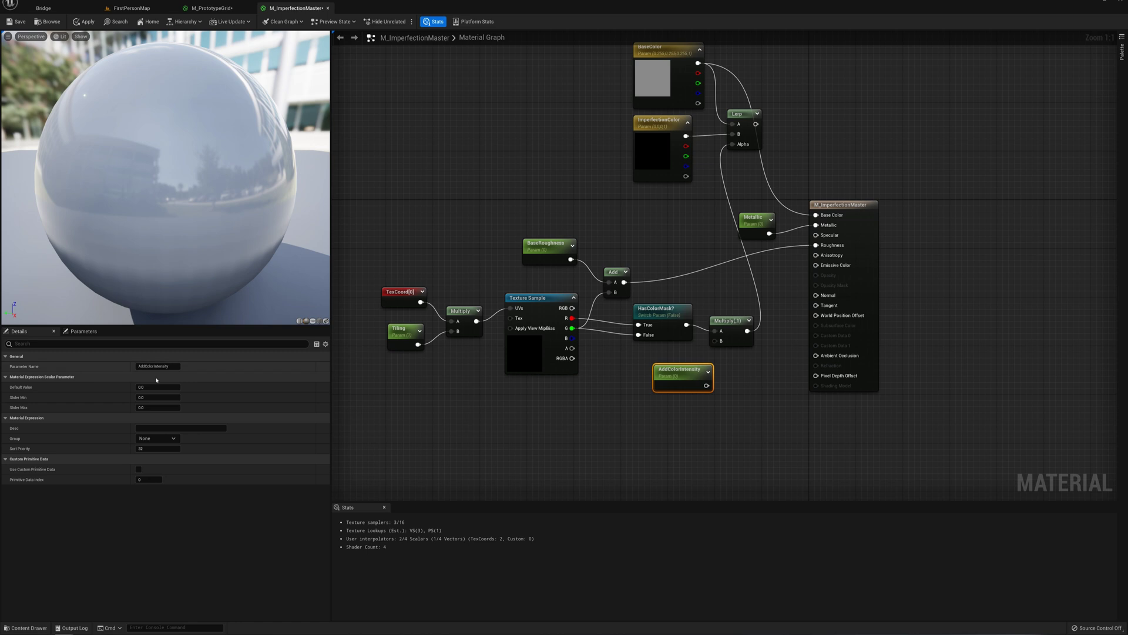
left_click(157, 387)
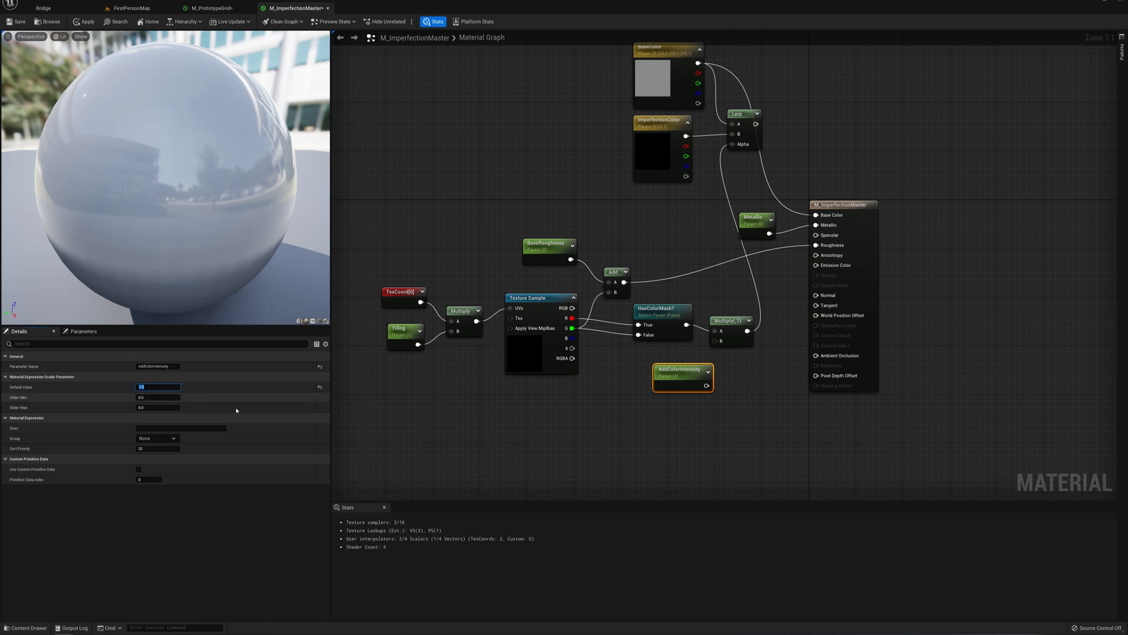
left_click_drag(710, 387, 715, 340)
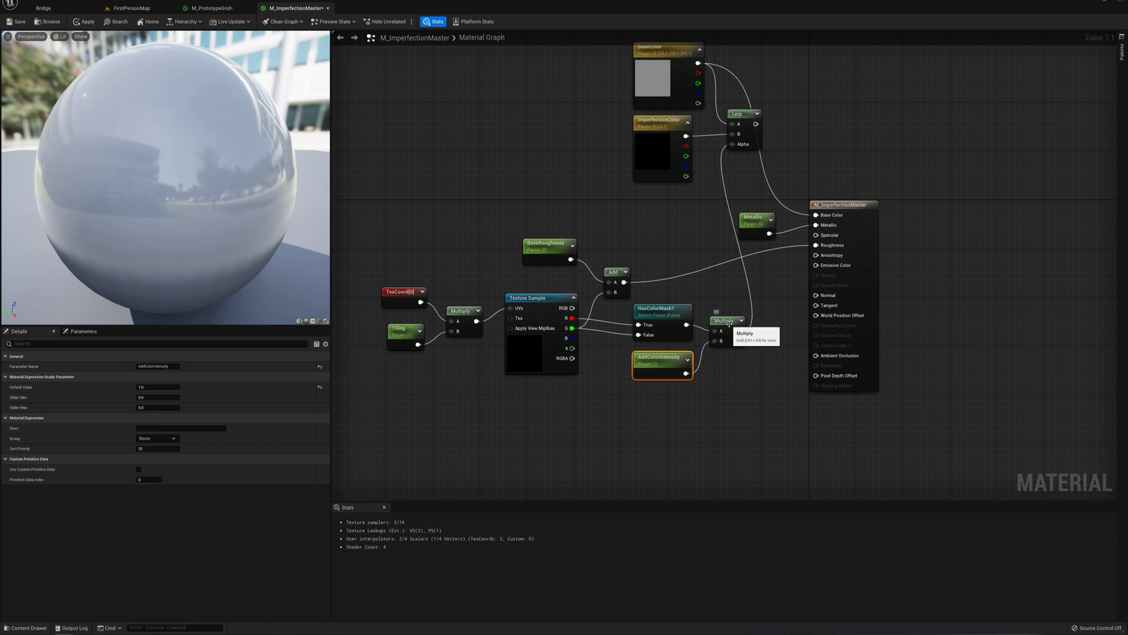
right_click_drag(729, 324, 708, 371)
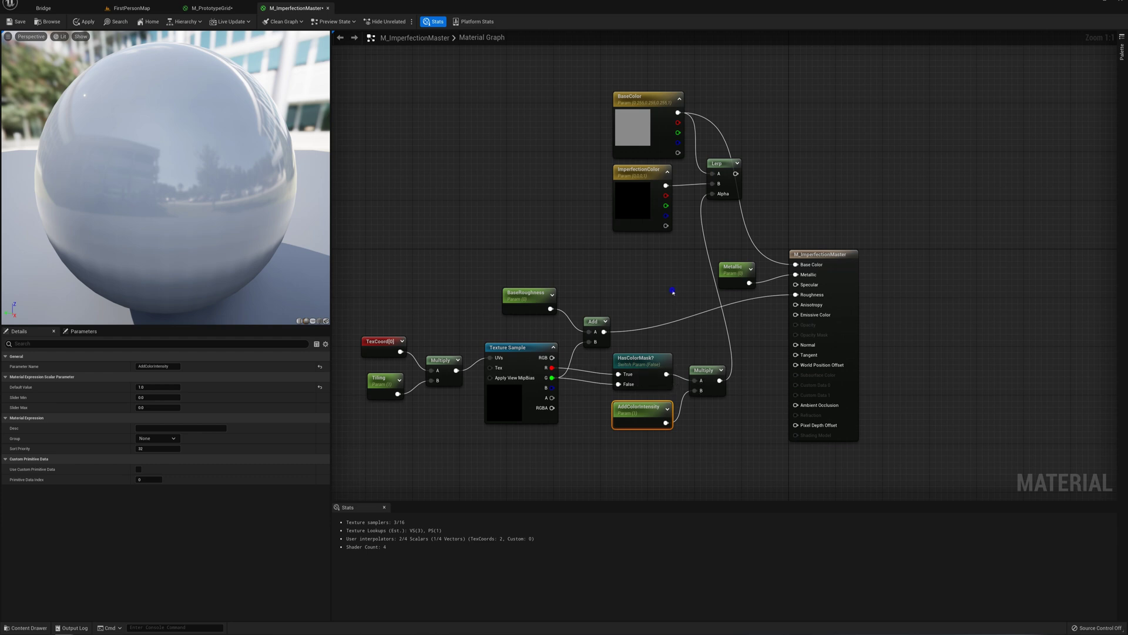
right_click_drag(672, 292, 594, 370)
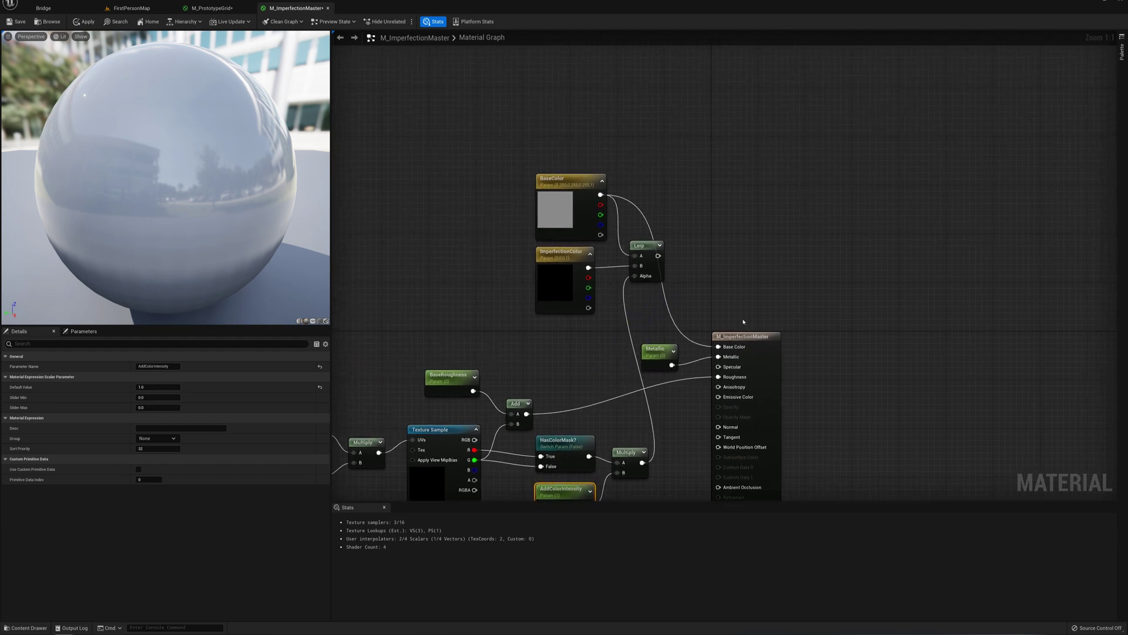
Step: Copy the HasColorMask? switch and rename the duplicate AddColor?
left_click_drag(745, 336, 851, 336)
left_click_drag(653, 350, 735, 351)
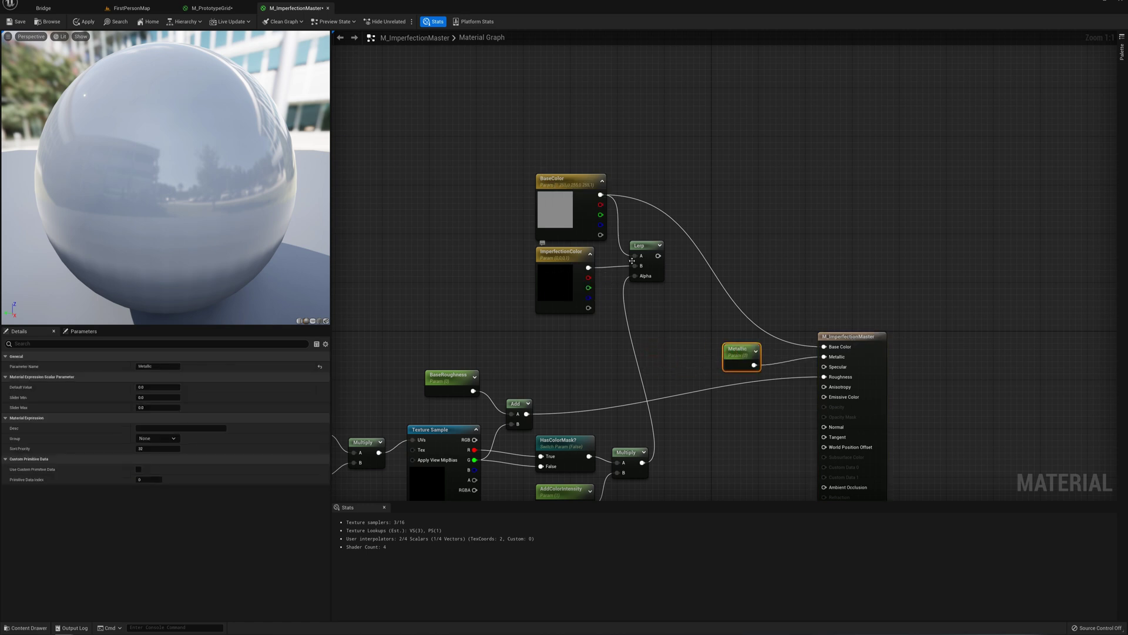
right_click_drag(630, 260, 629, 161)
left_click(568, 347)
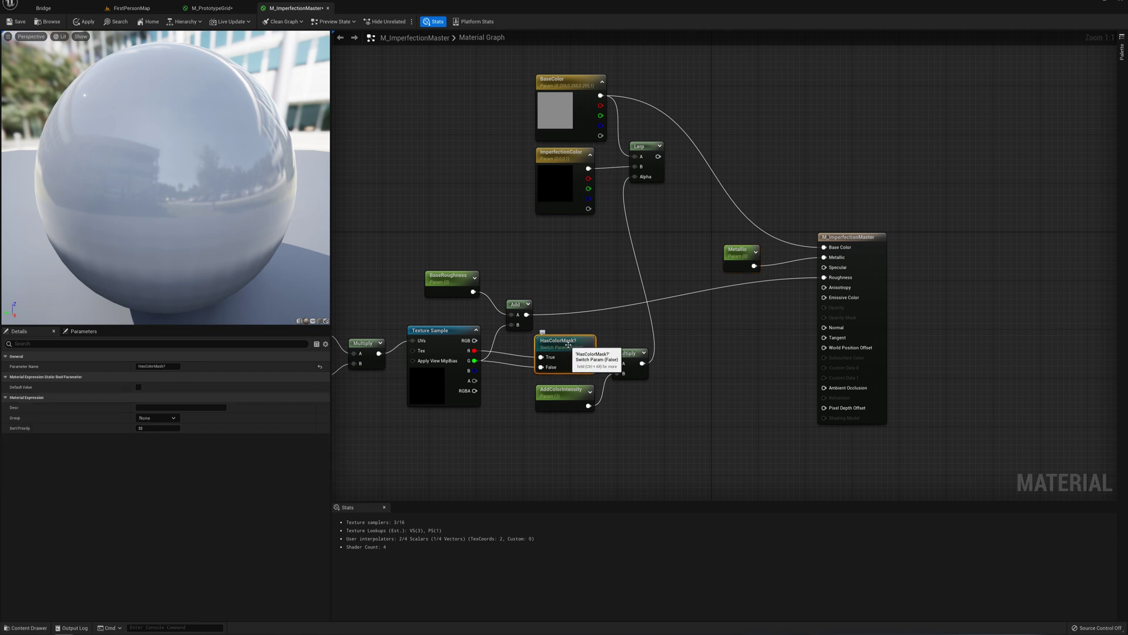
right_click_drag(735, 152, 685, 178)
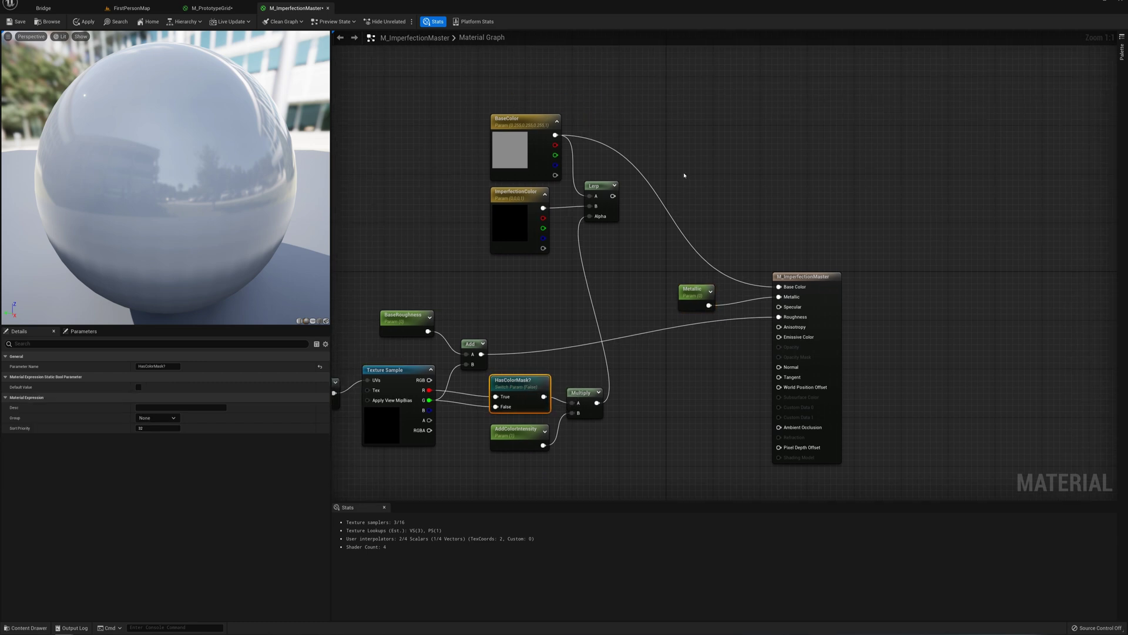
key("ctrl+c")
key("ctrl+v")
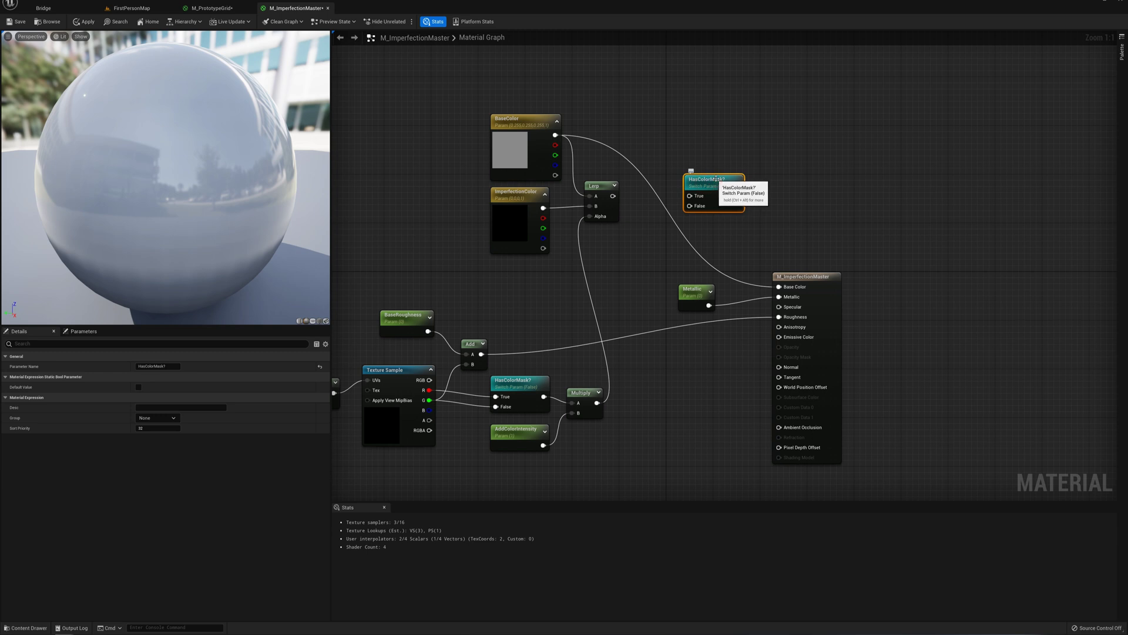
key("F2")
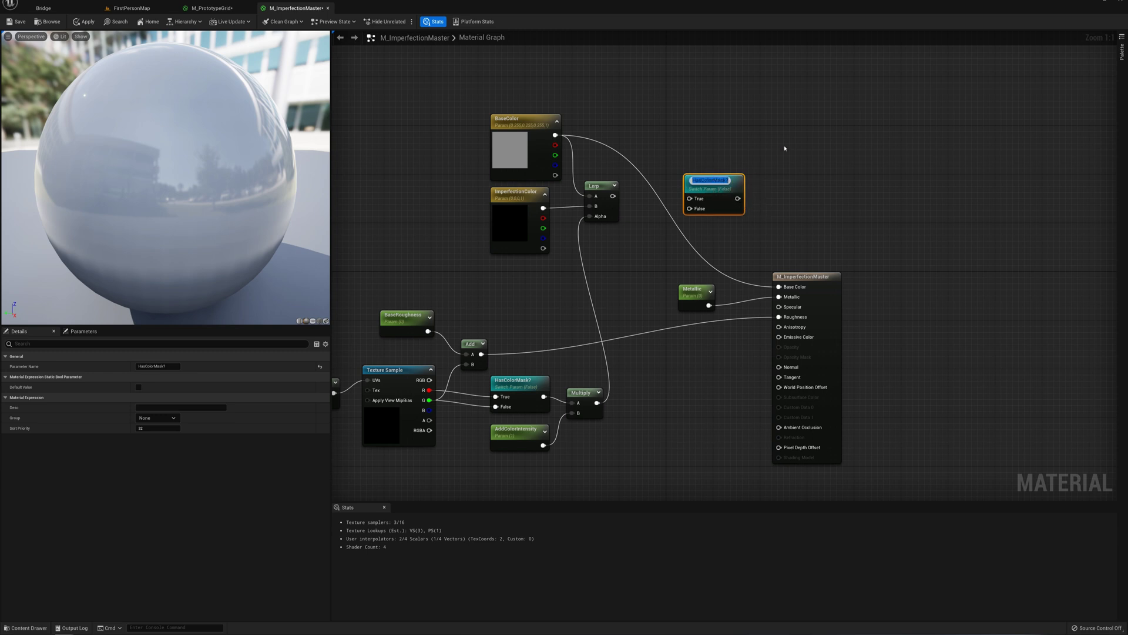
type("AddColor?")
key("Return")
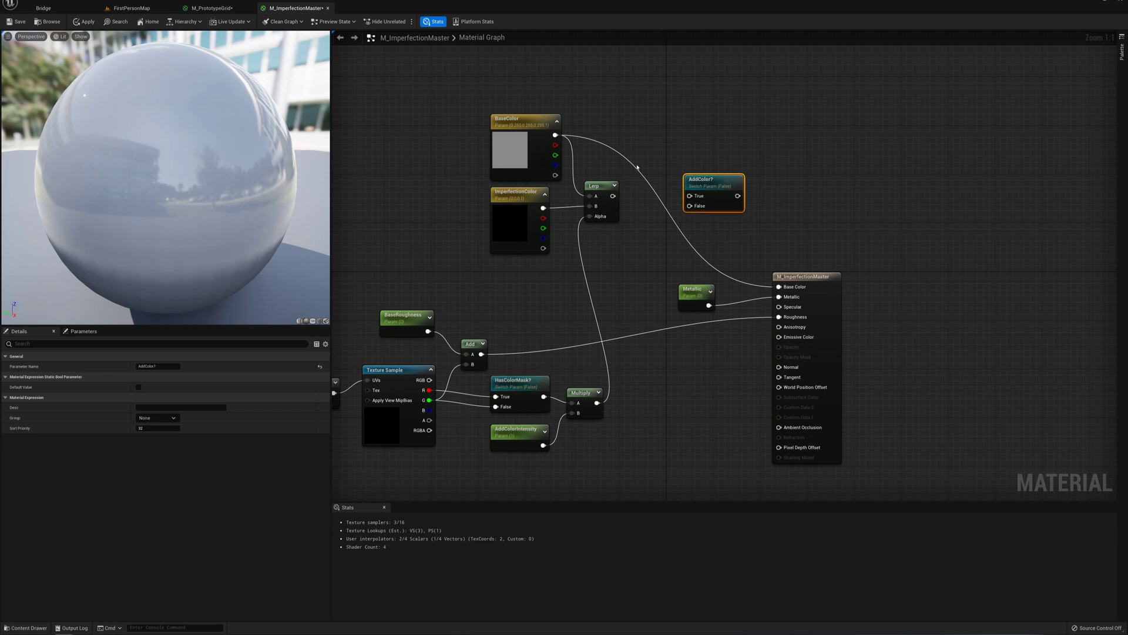
Step: Wire Lerp into AddColor? True, BaseColor into False, and its output to Base Color
left_click_drag(613, 196, 691, 198)
left_click_drag(780, 286, 690, 206, "ctrl")
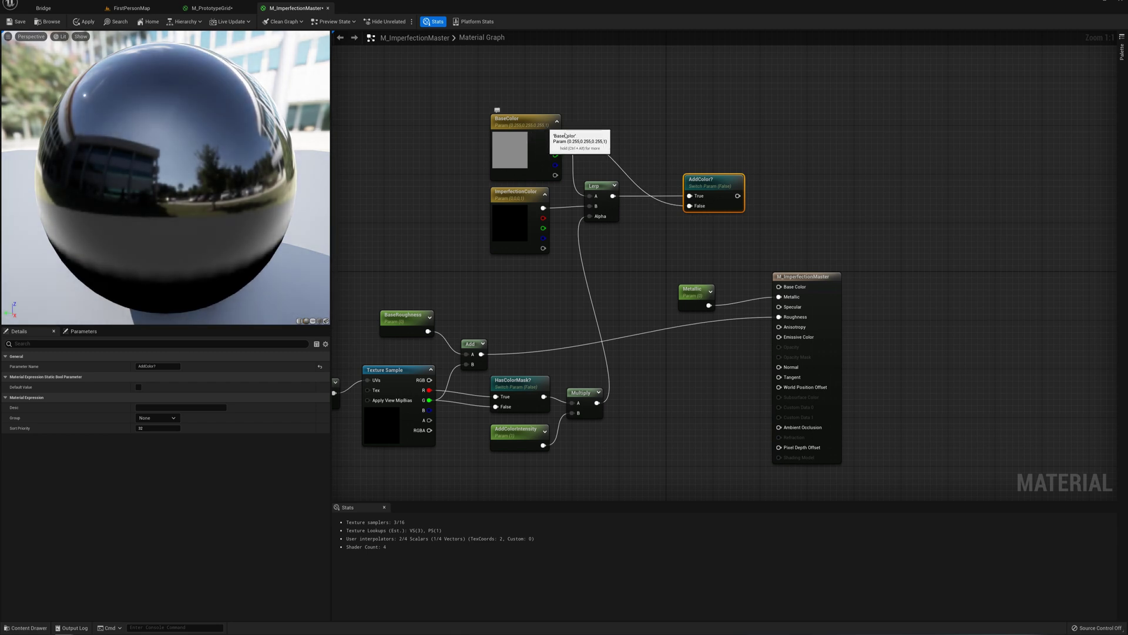
left_click_drag(739, 195, 779, 287)
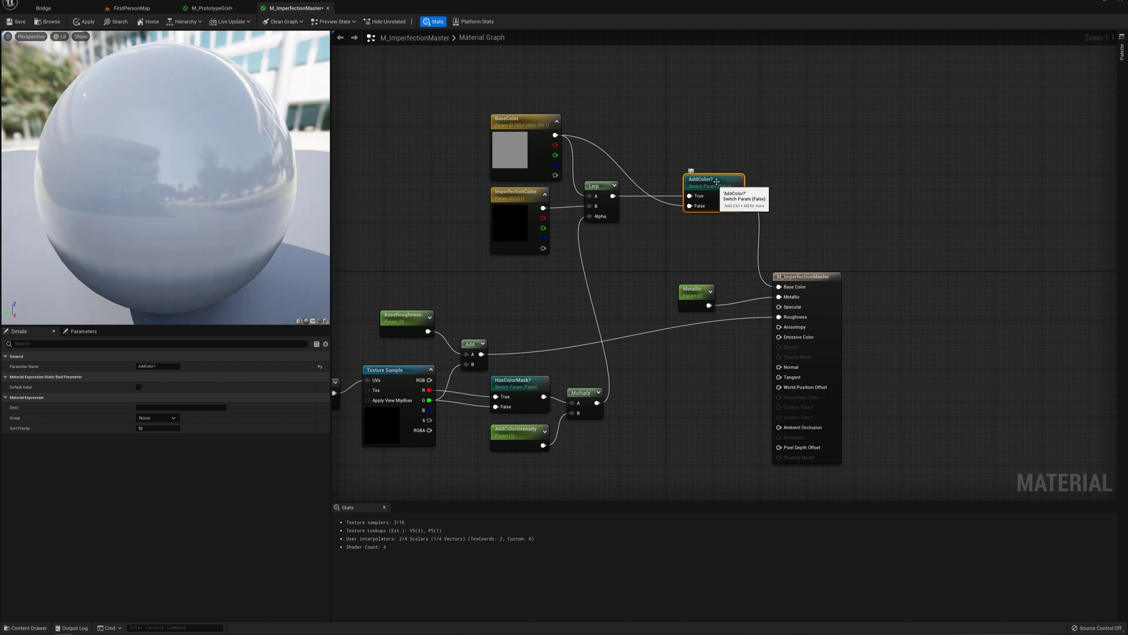
left_click_drag(710, 195, 697, 208)
Step: Group and reposition the nodes, moving Metallic up beside the output
right_click_drag(702, 250, 834, 207)
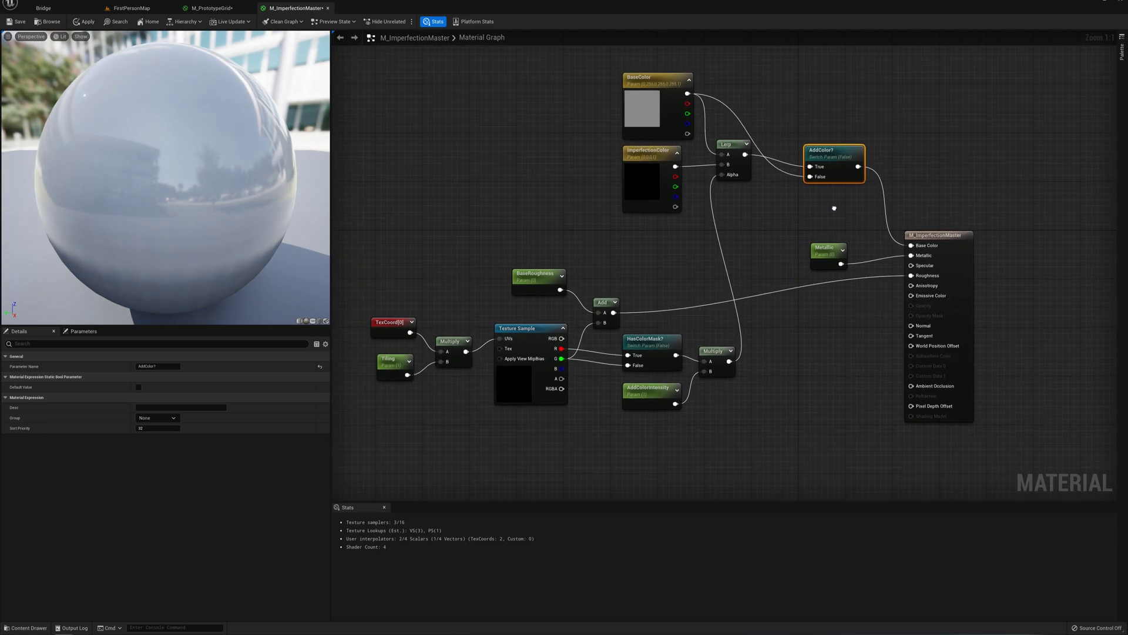
scroll(638, 278, "down", 1)
left_click_drag(425, 283, 744, 405)
left_click_drag(644, 366, 639, 326)
right_click_drag(733, 328, 707, 362)
left_click_drag(779, 285, 790, 276)
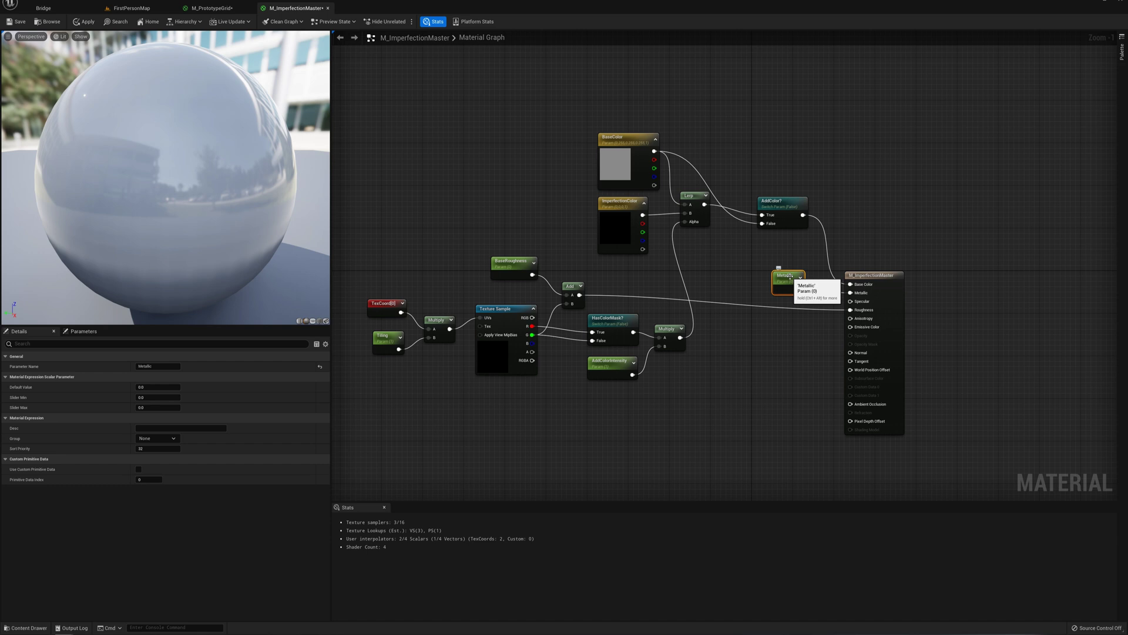
Step: Browse the Stains imperfections in Quixel Bridge, then return to the FirstPersonMap level
left_click(53, 8)
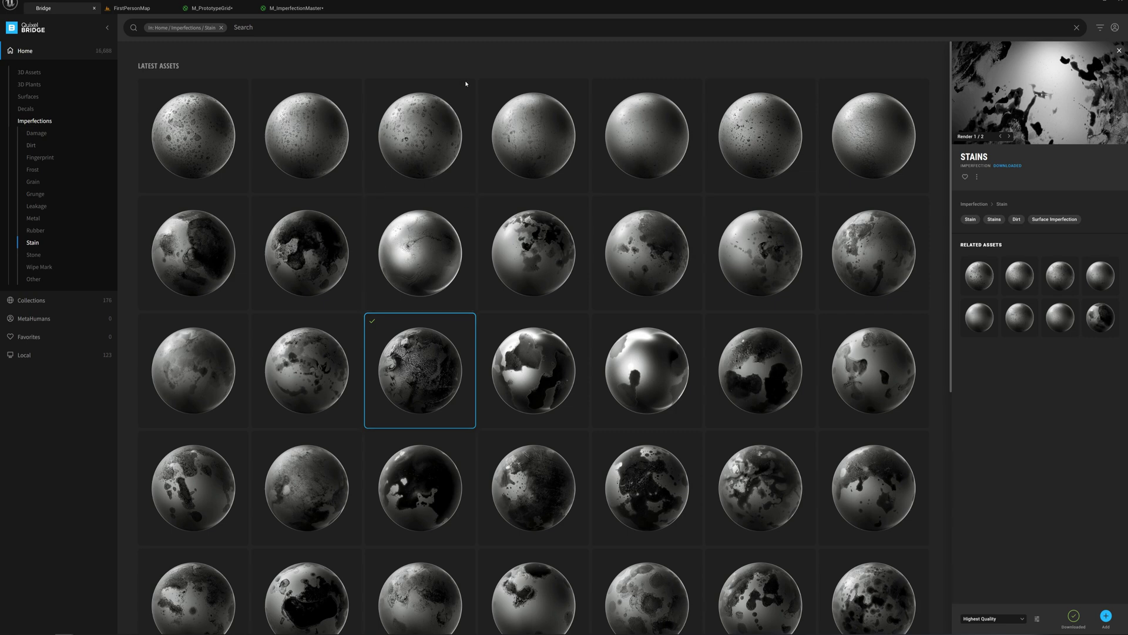
left_click(135, 8)
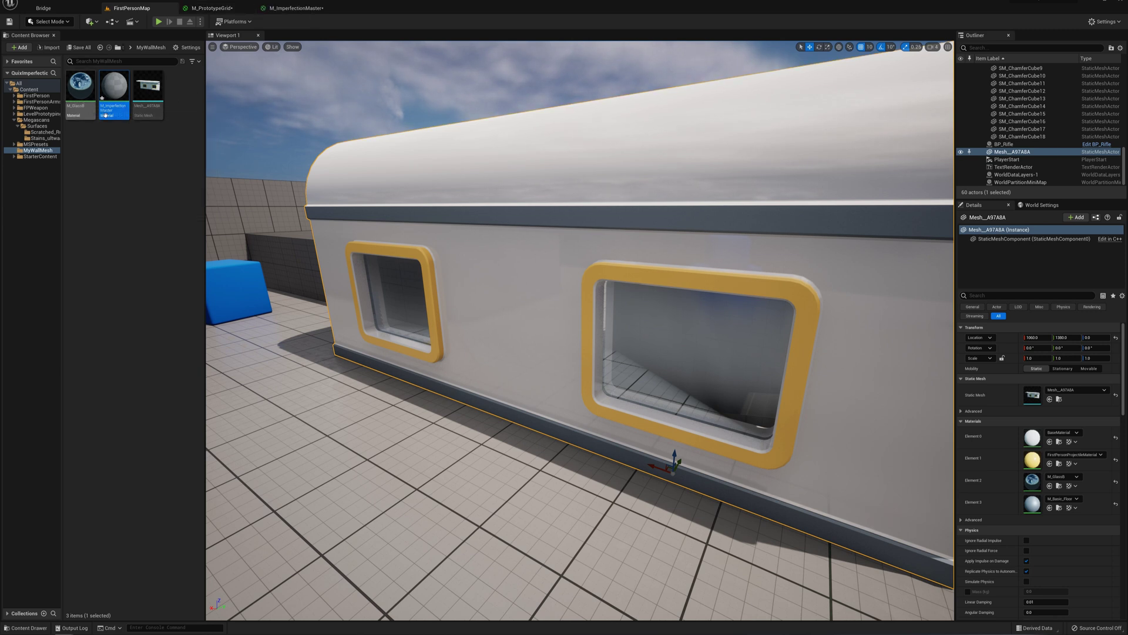
Step: Apply the pending changes to M_ImperfectionMaster
double_click(116, 90)
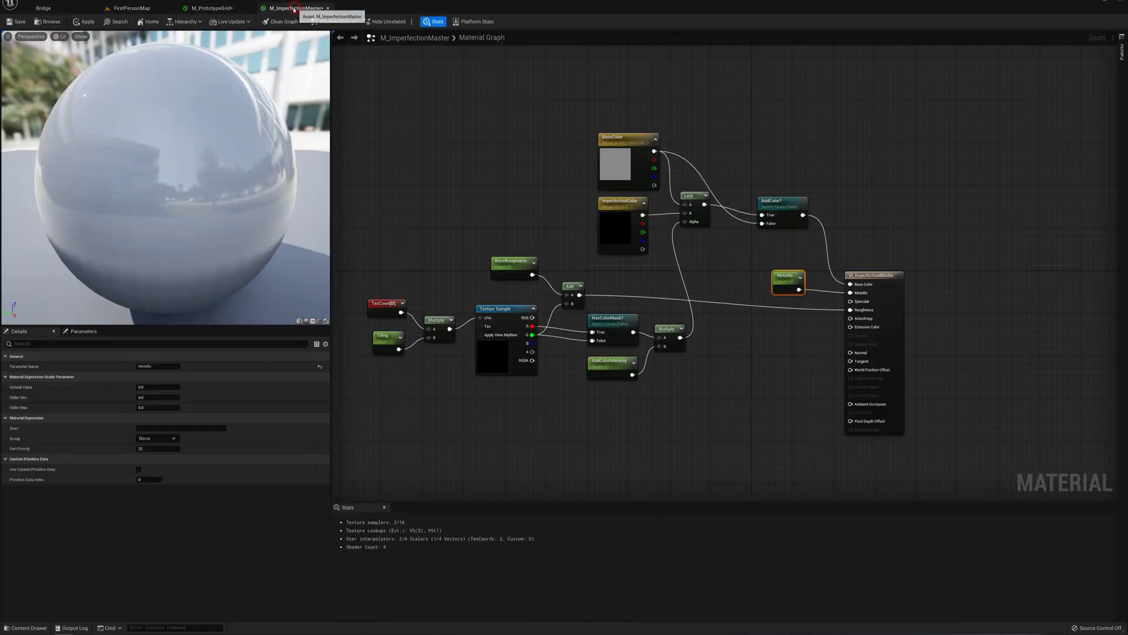
left_click(83, 23)
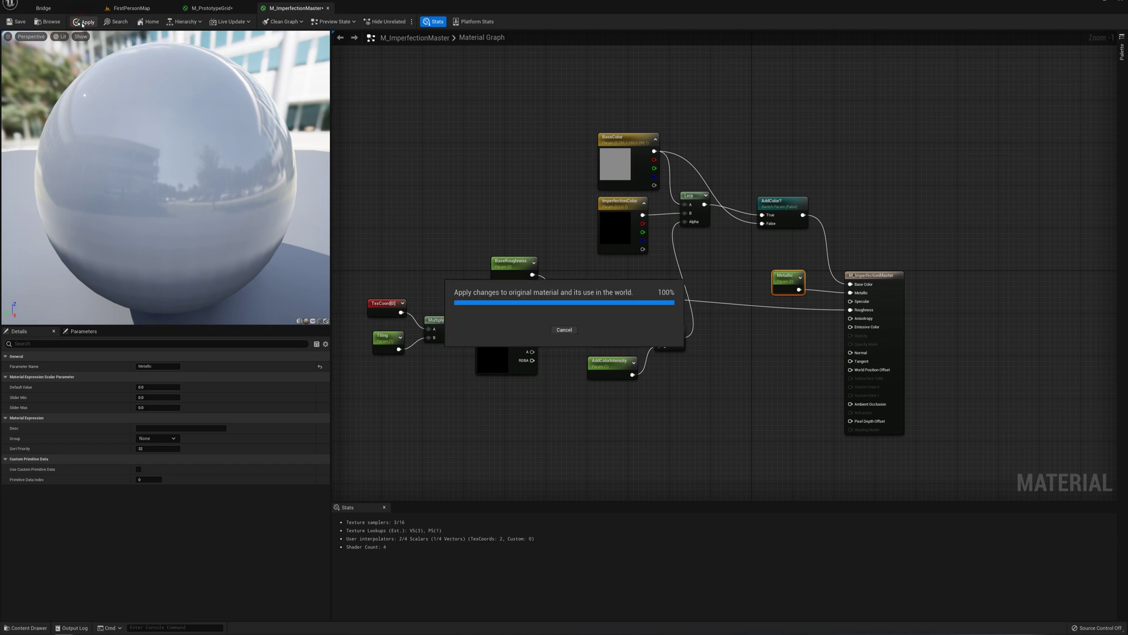
left_click(133, 8)
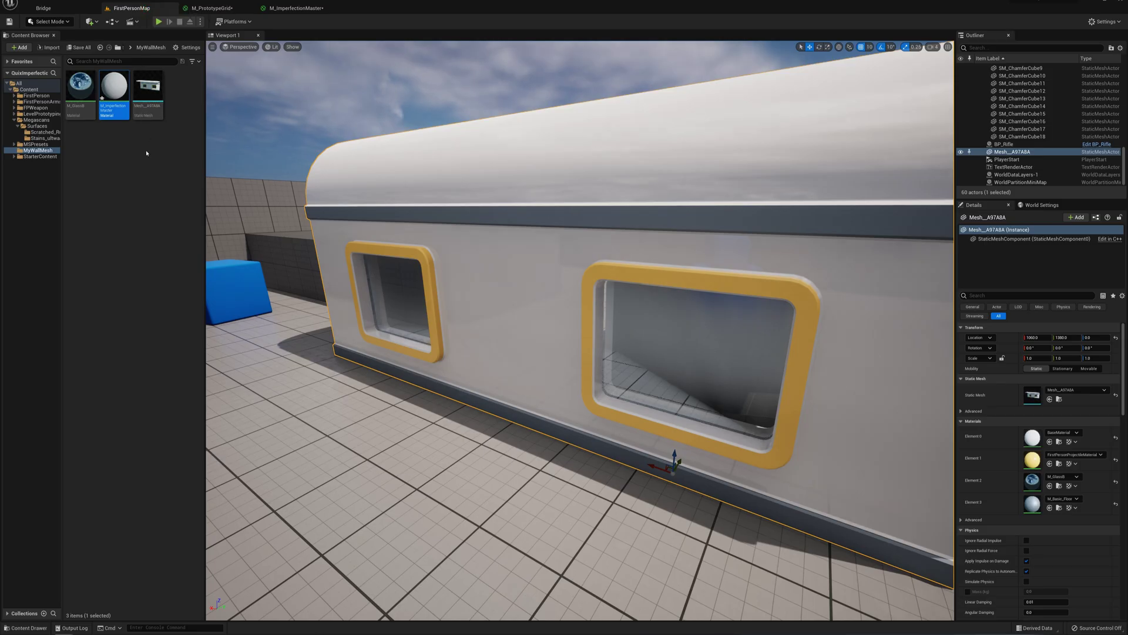
Step: Create the MI_TunnelWalls material instance, drop it onto the tunnel wall, and open it
right_click(108, 88)
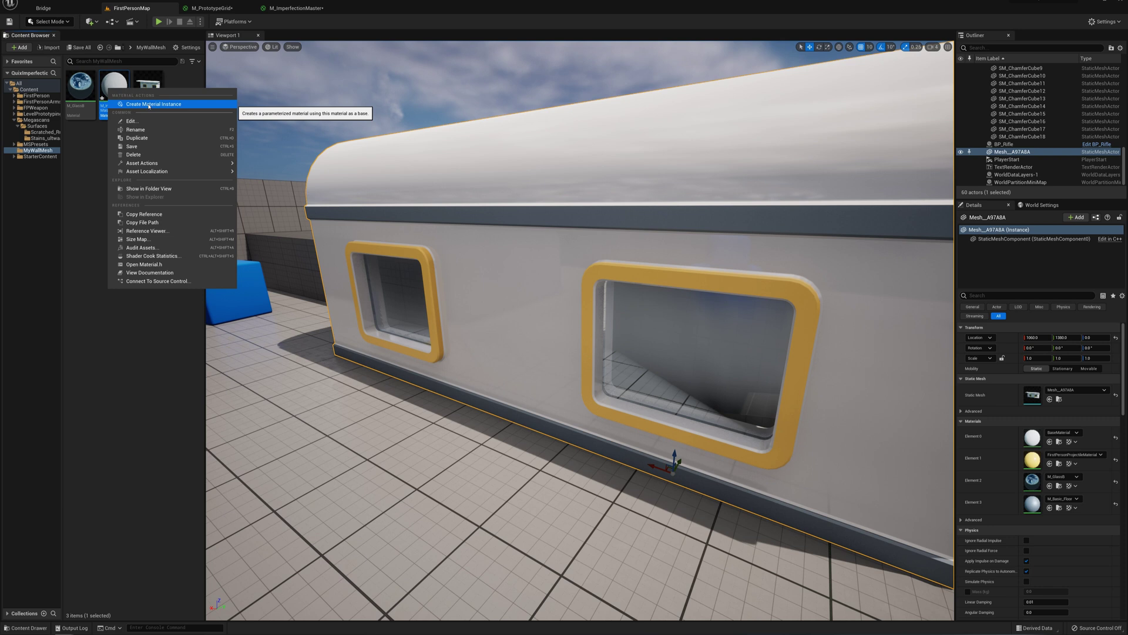
left_click(148, 104)
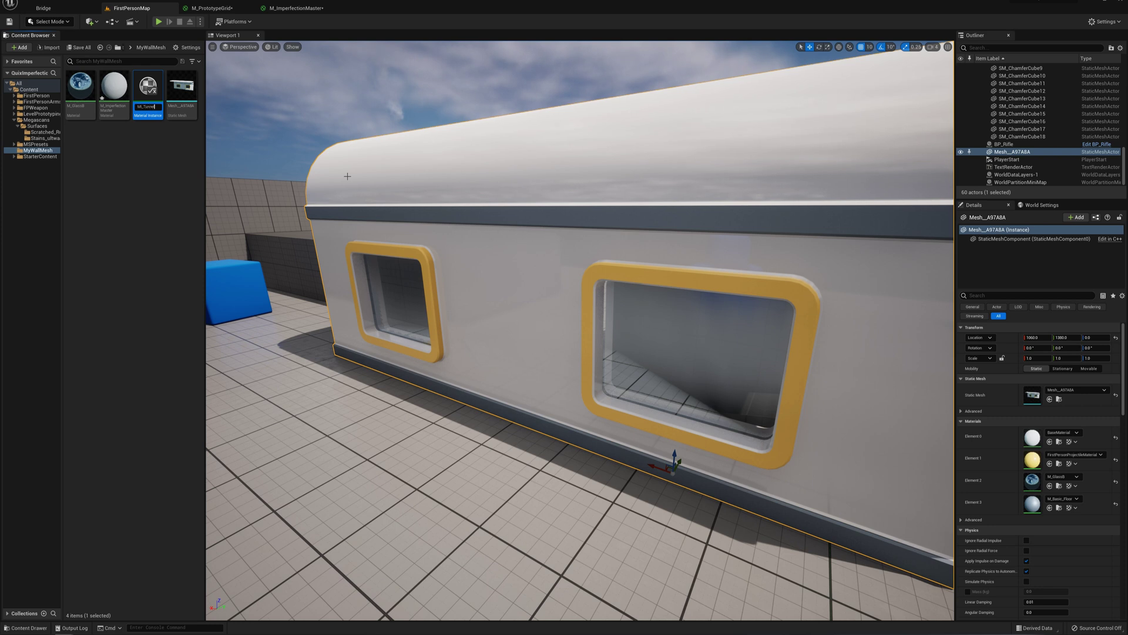
type("M_TunnelWalls")
key("Return")
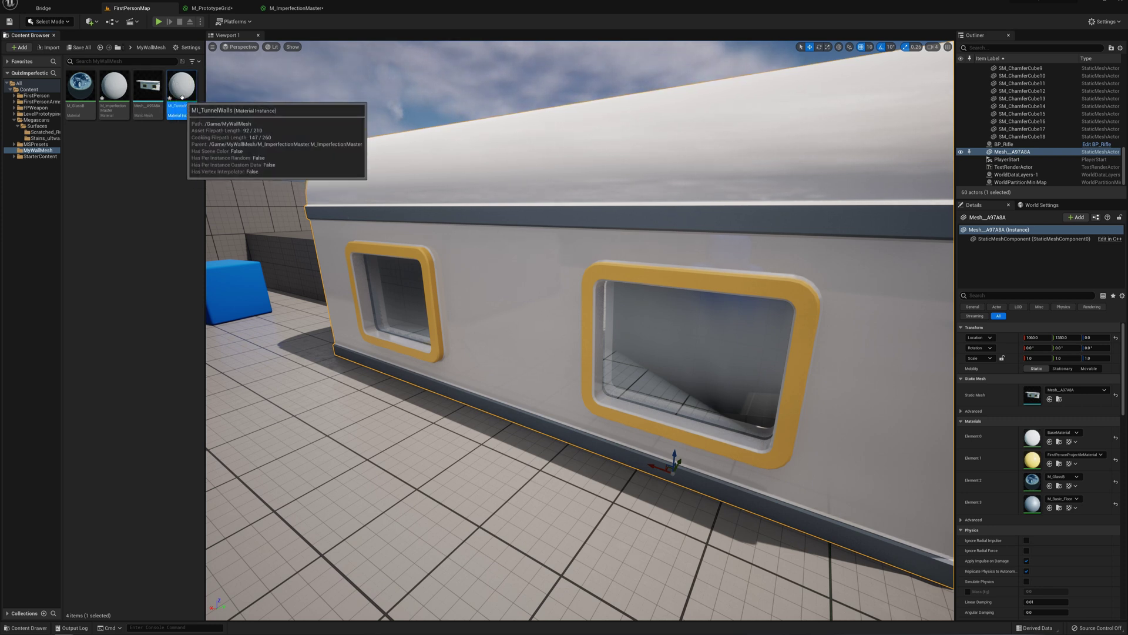
left_click_drag(180, 87, 607, 169)
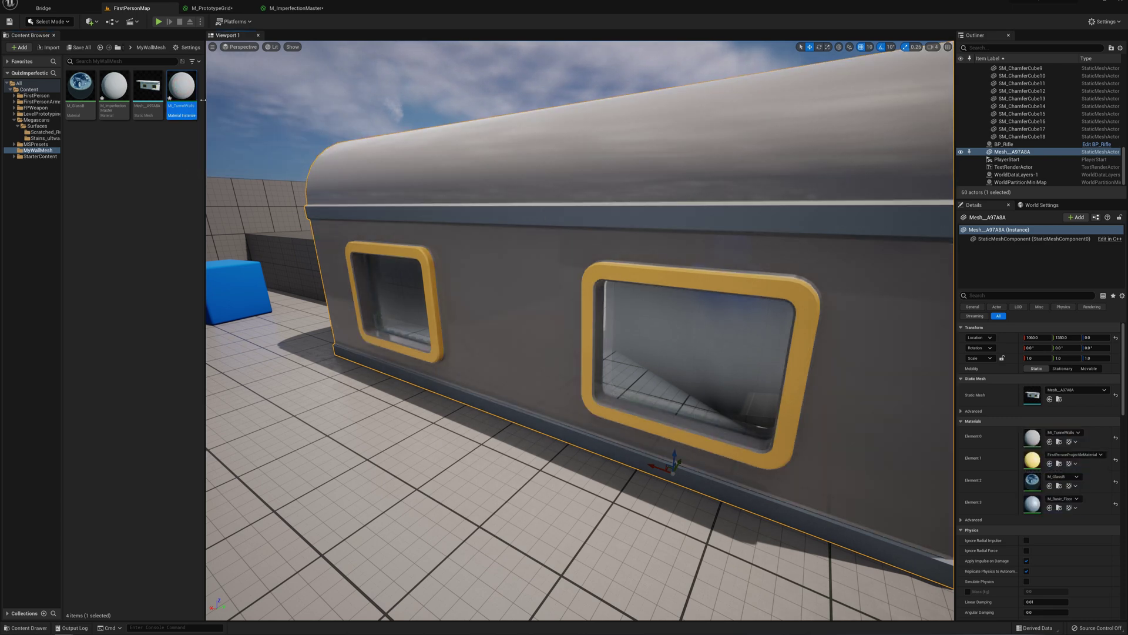
double_click(181, 88)
Step: Float the MI_TunnelWalls instance editor in its own enlarged window over FirstPersonMap
left_click(125, 7)
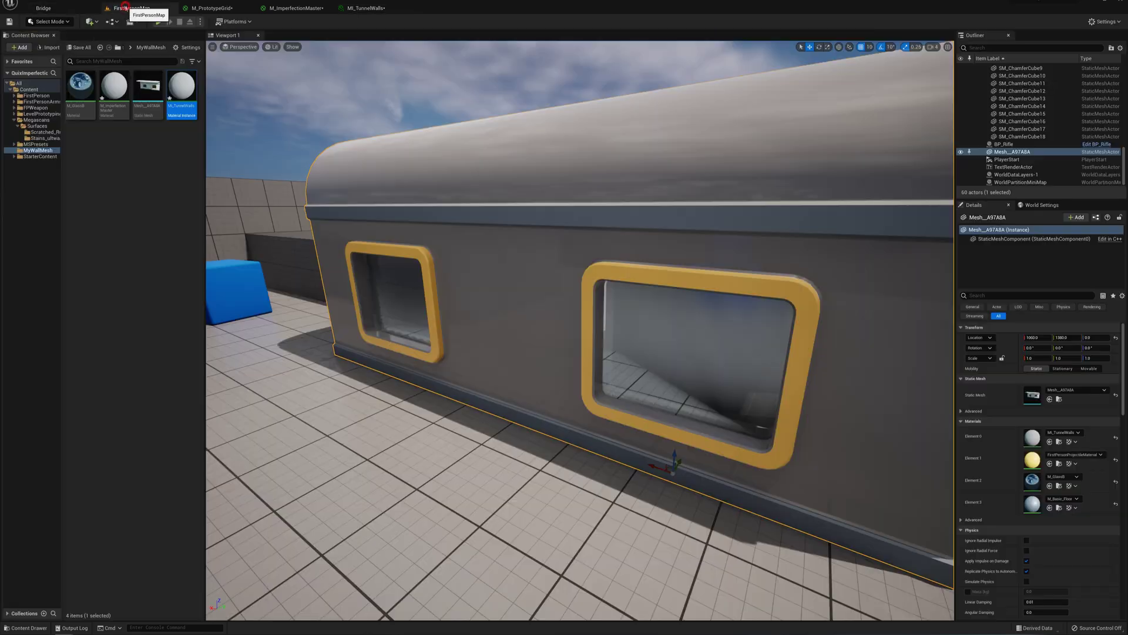
left_click(363, 8)
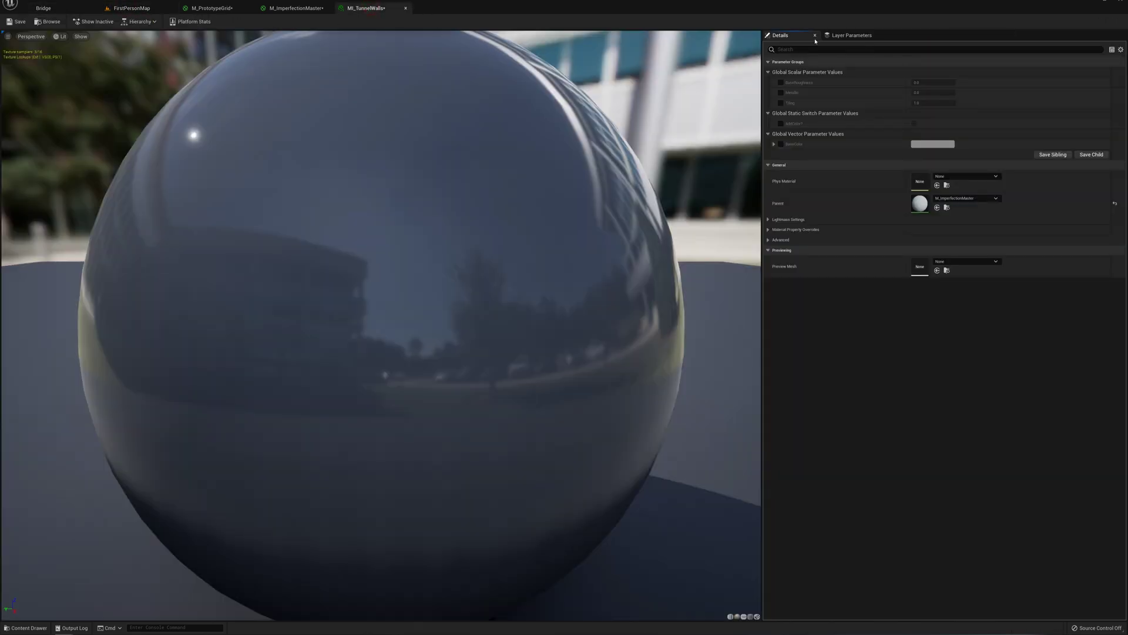
left_click_drag(375, 8, 97, 56)
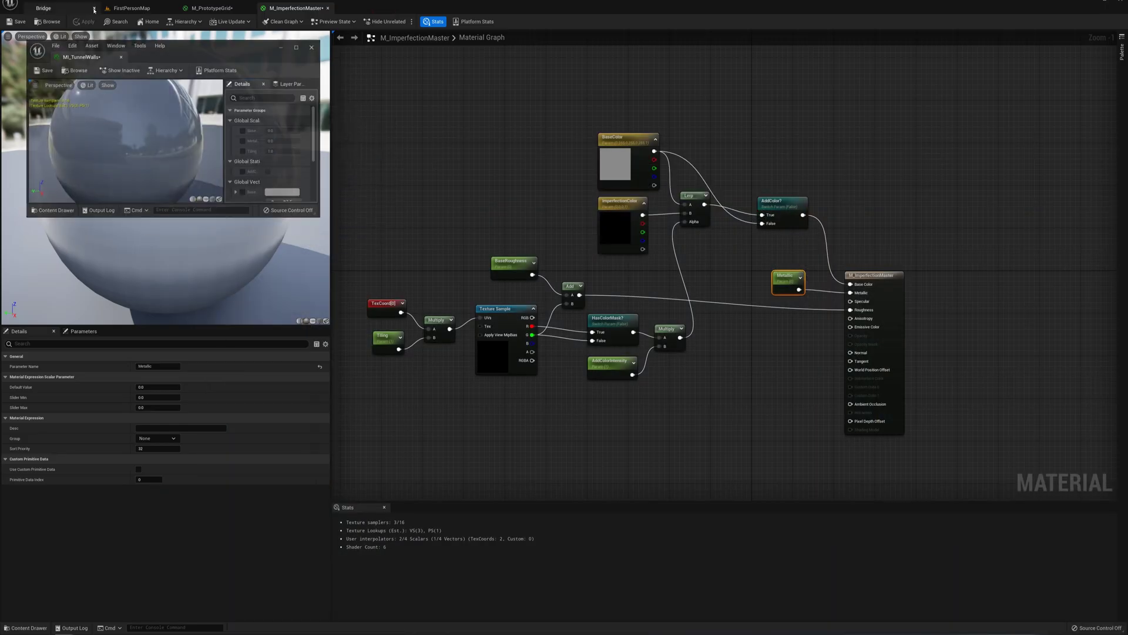
left_click(132, 8)
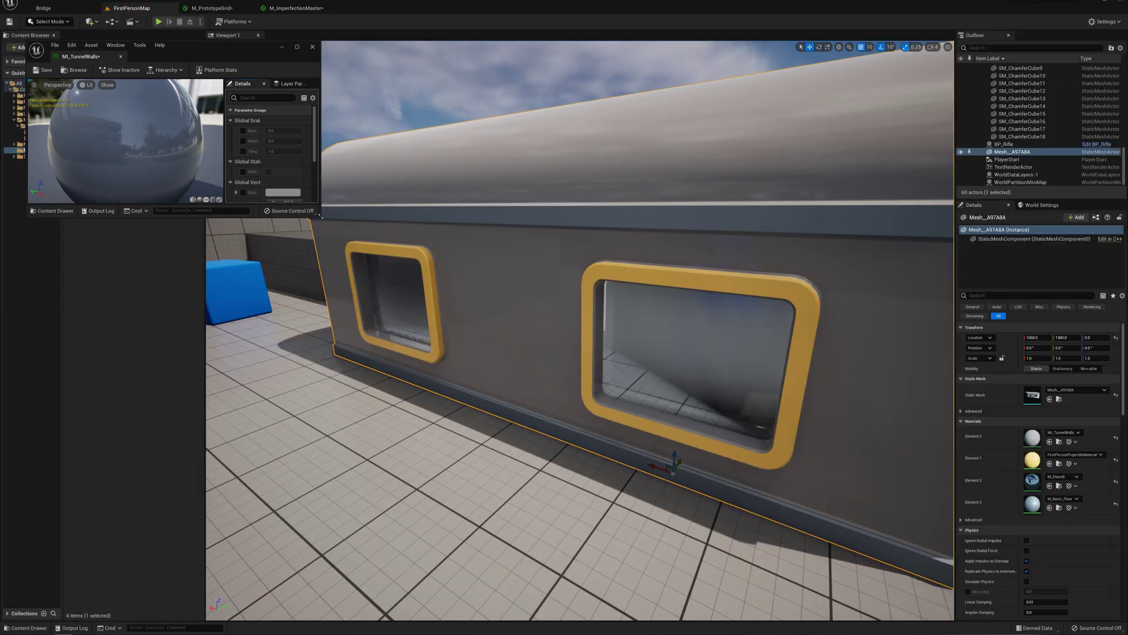
left_click_drag(318, 217, 500, 555)
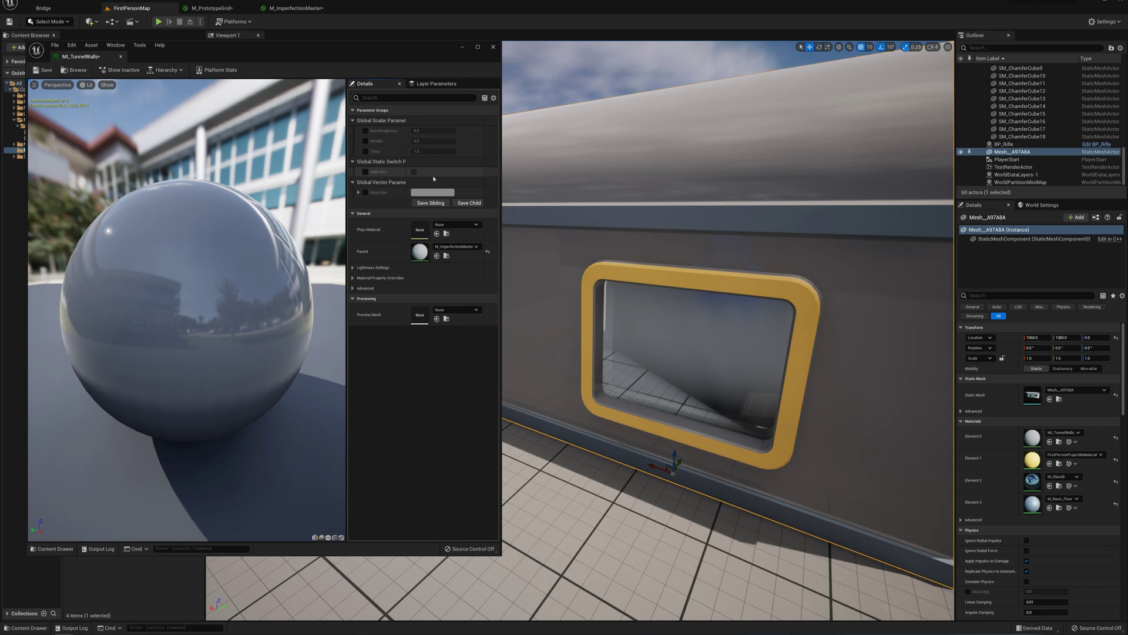
Step: Close the MI_TunnelWalls editor window that covers Quixel Bridge
left_click(57, 8)
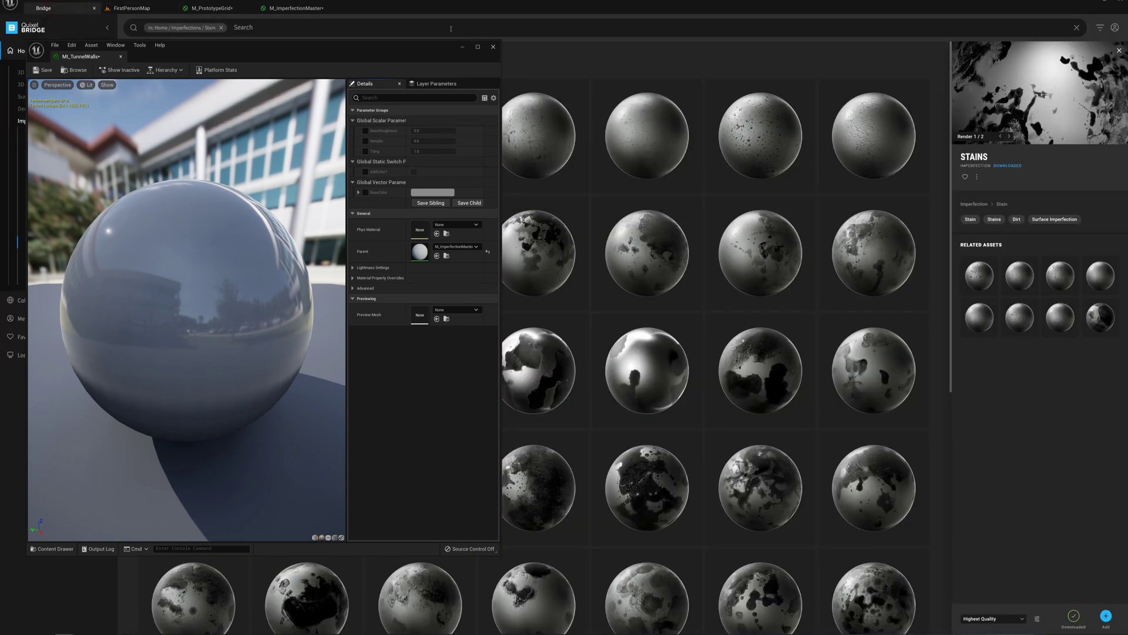
left_click_drag(423, 51, 767, 111)
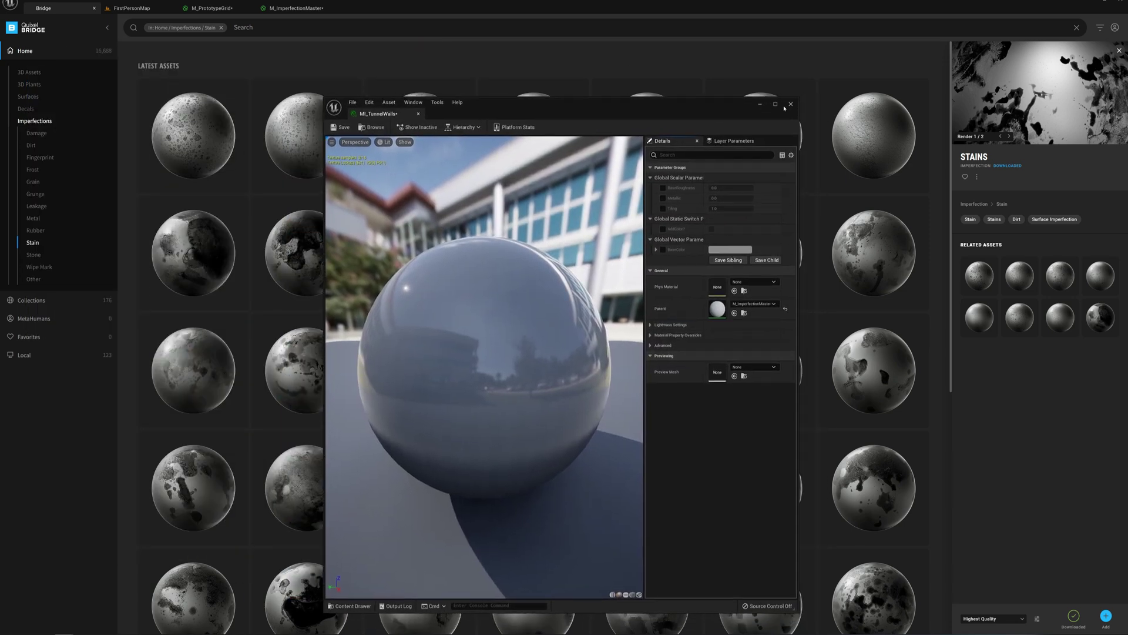
left_click(791, 105)
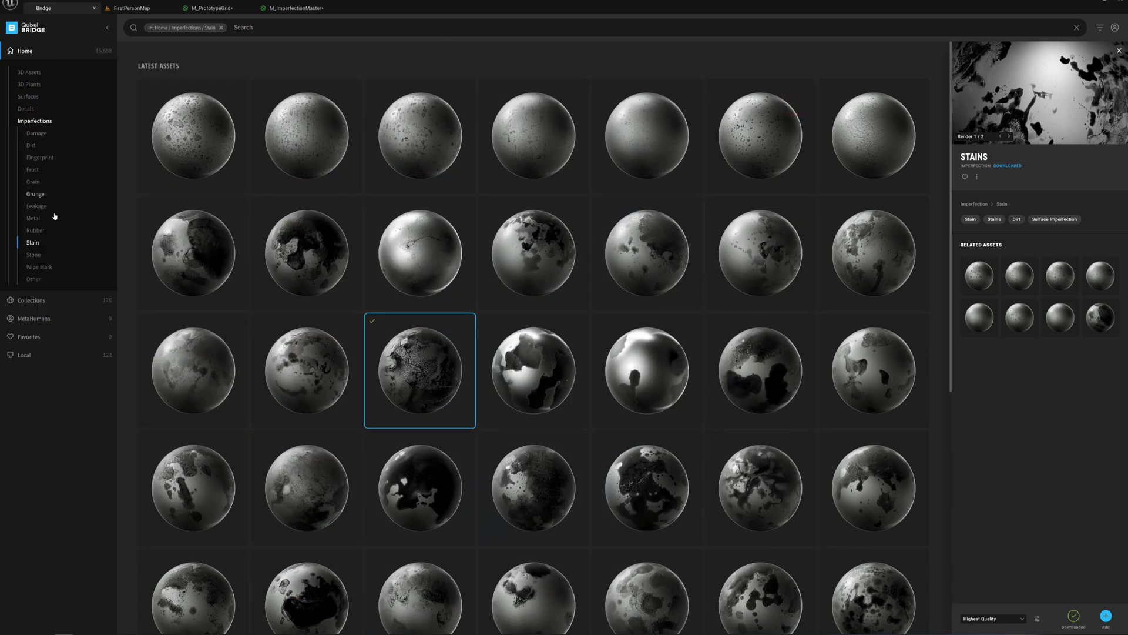
Step: Add Scratched Painted Metal from Imperfections > Metal > Scratched to the Unreal project
left_click(33, 219)
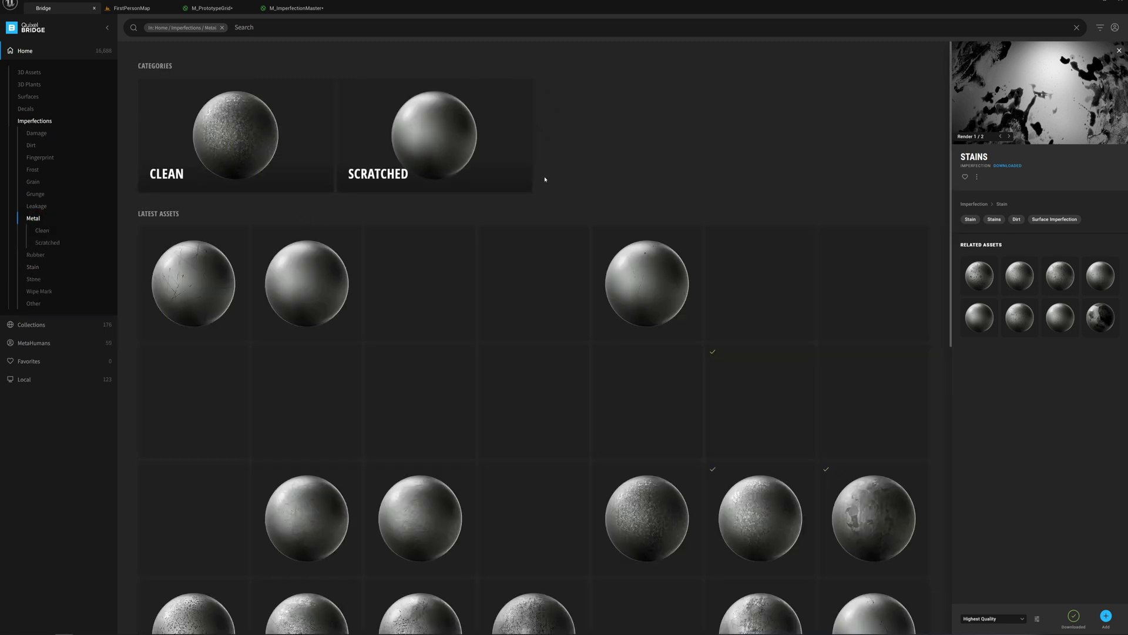
left_click(442, 135)
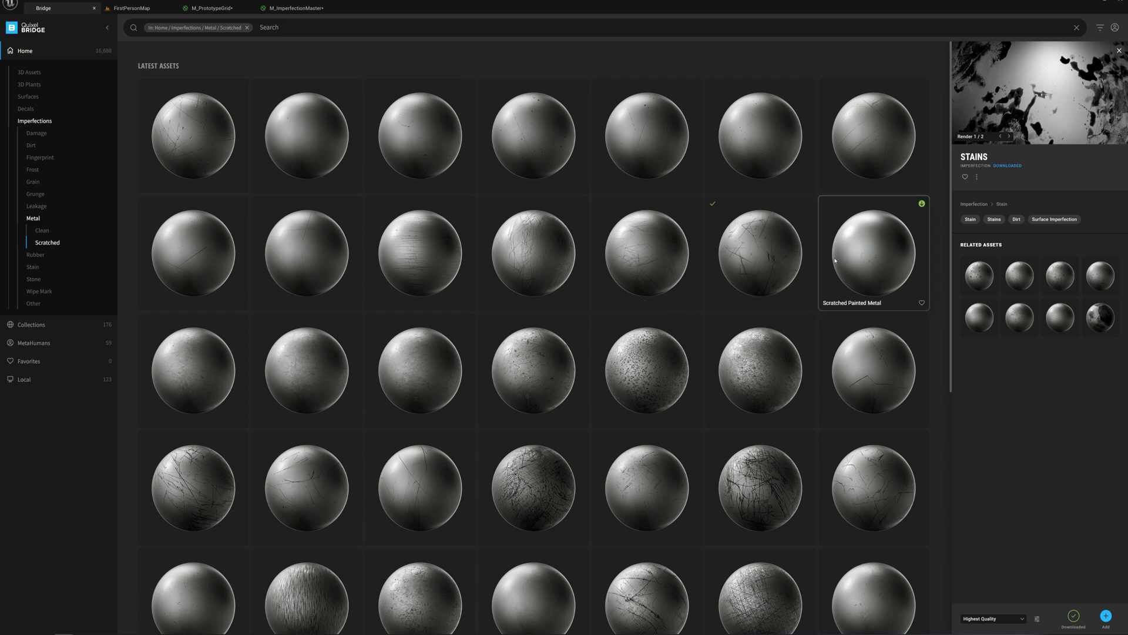
scroll(835, 260, "down", 2)
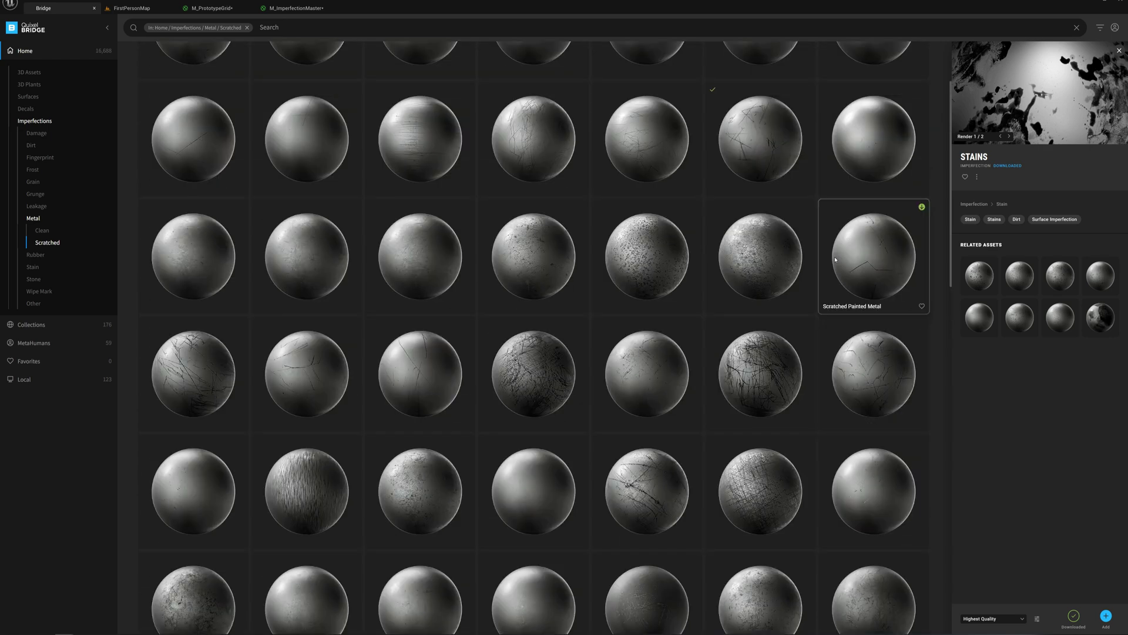
scroll(835, 260, "up", 4)
left_click(779, 252)
left_click(1106, 620)
left_click(1106, 616)
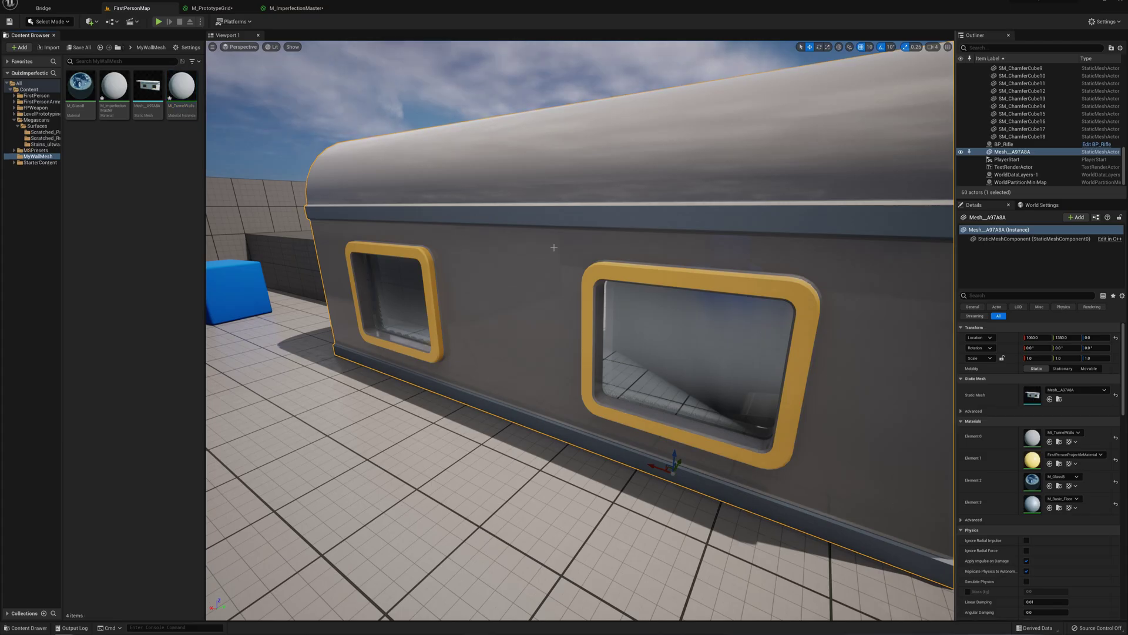
Step: Reopen MI_TunnelWalls as an enlarged floating window over the M_ImperfectionMaster graph
double_click(181, 88)
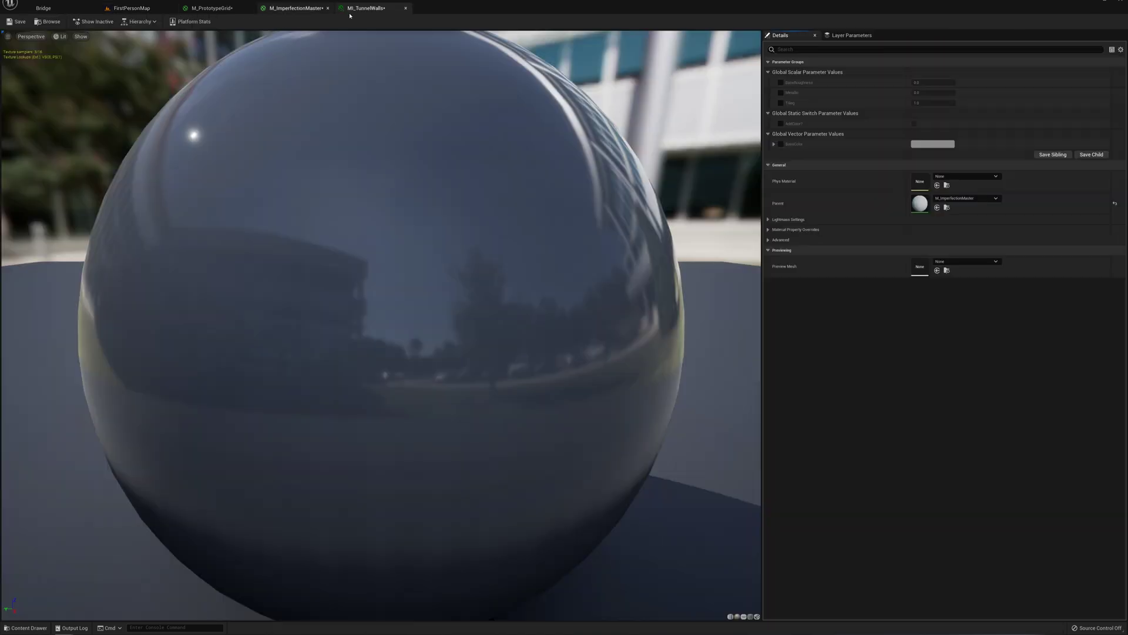
left_click_drag(366, 7, 135, 8)
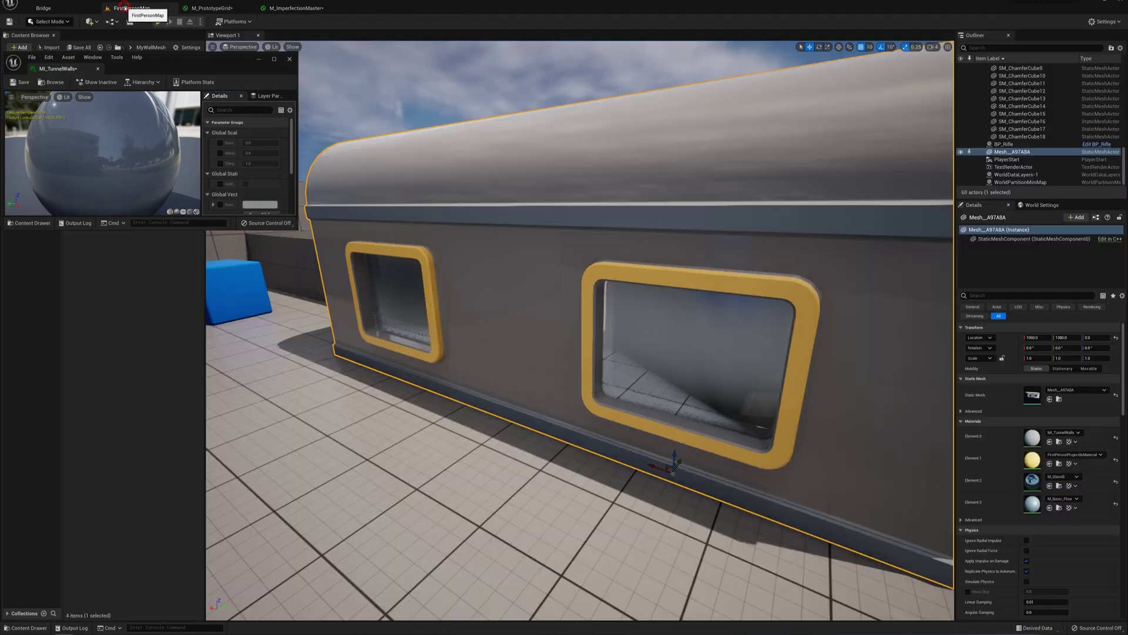
left_click_drag(296, 230, 415, 484)
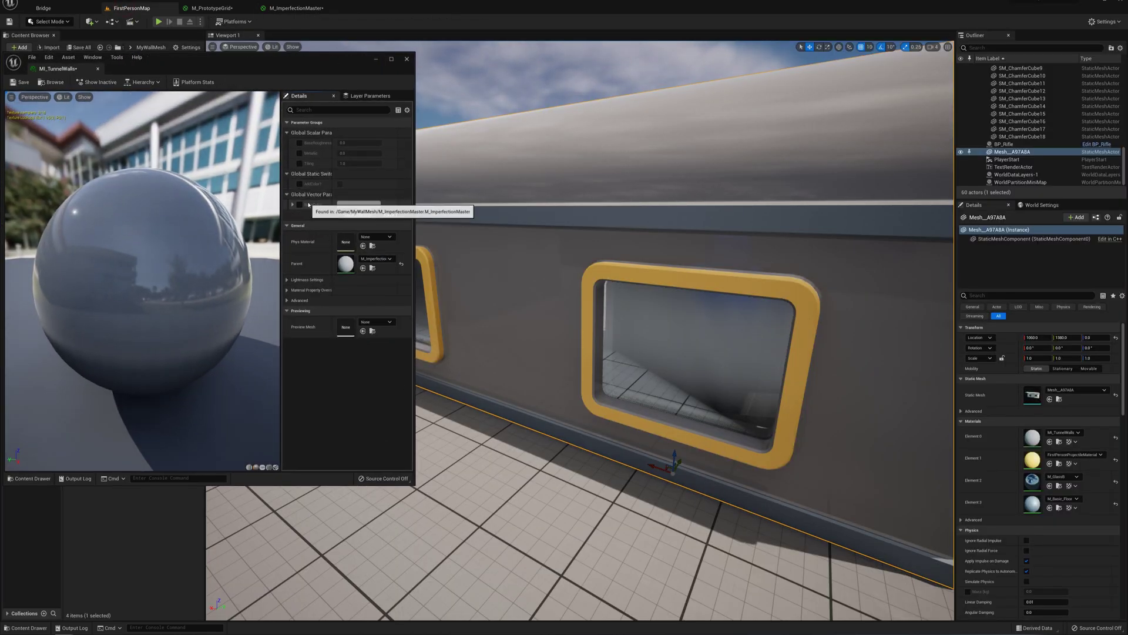
left_click_drag(269, 57, 301, 52)
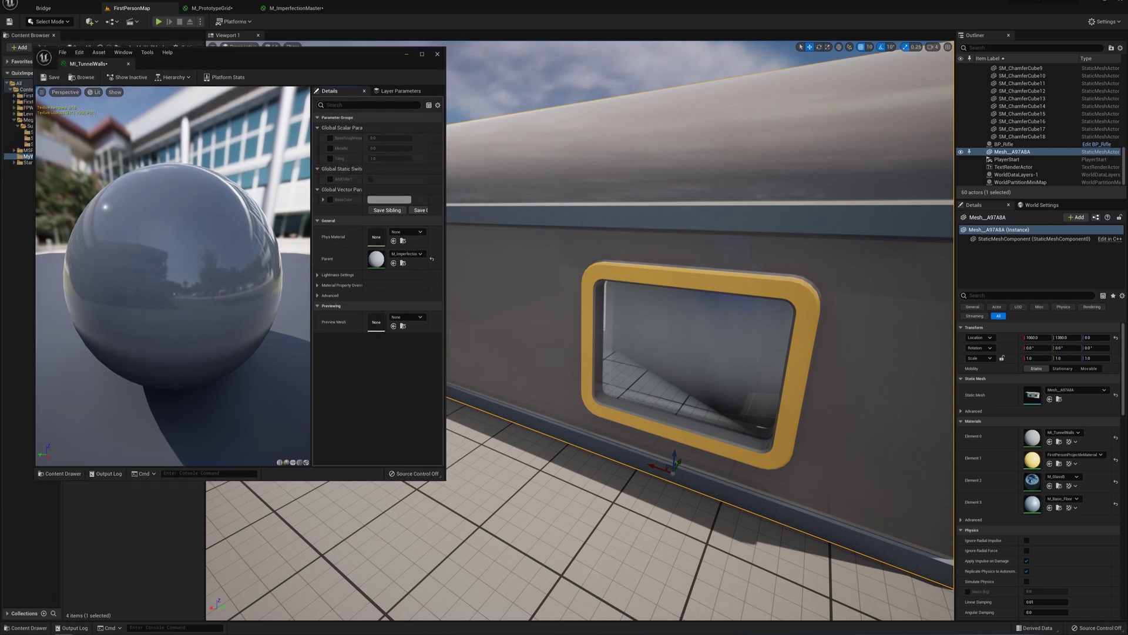
left_click(295, 7)
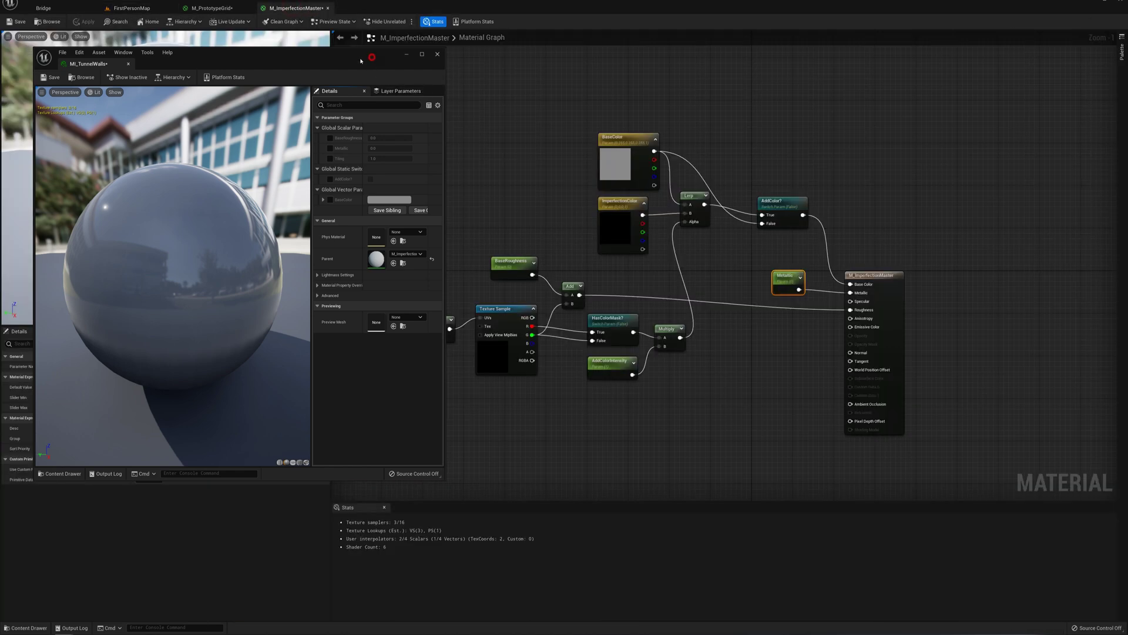
Step: Convert the Texture Sample node into an ImperfectionTexture parameter and apply M_ImperfectionMaster
left_click_drag(370, 58, 261, 80)
right_click_drag(512, 171, 617, 74)
scroll(637, 229, "up", 1)
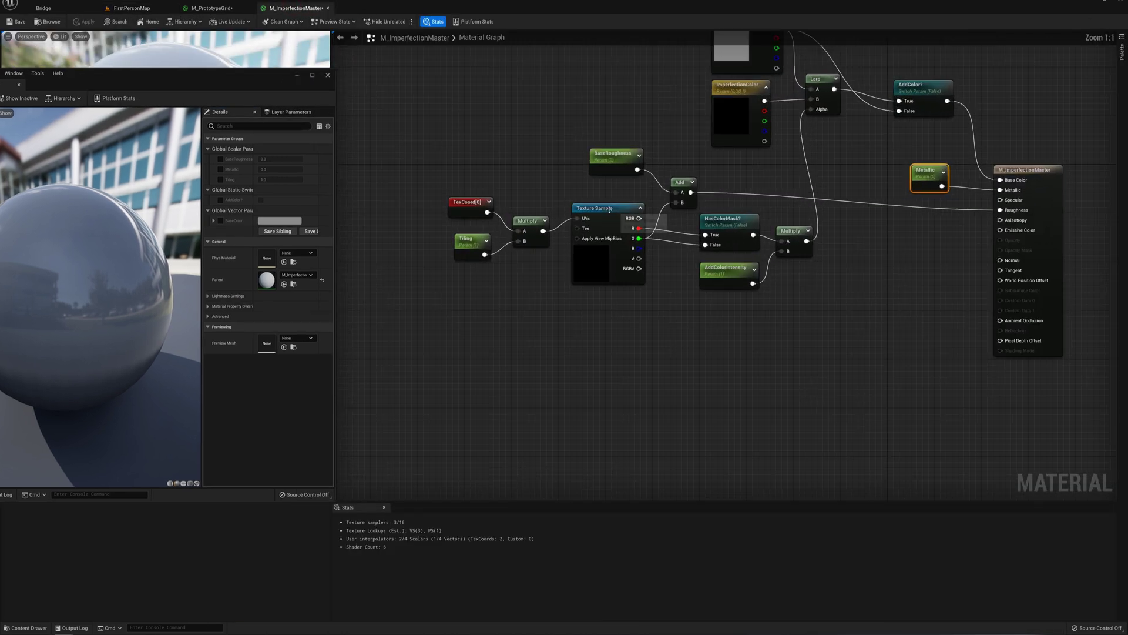
right_click(609, 209)
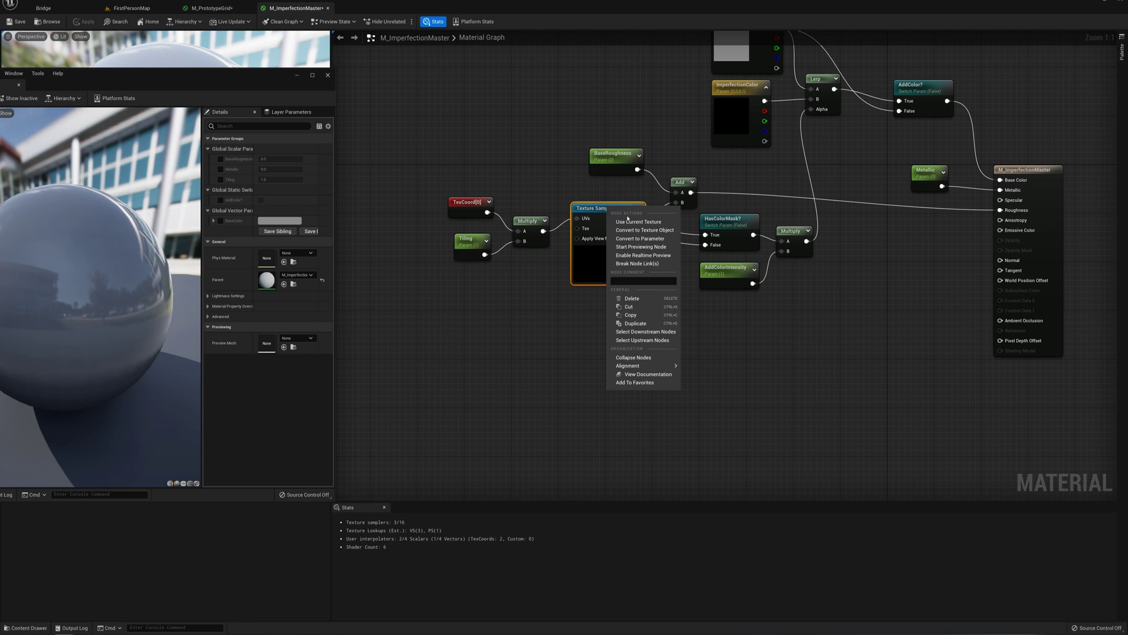
left_click(641, 239)
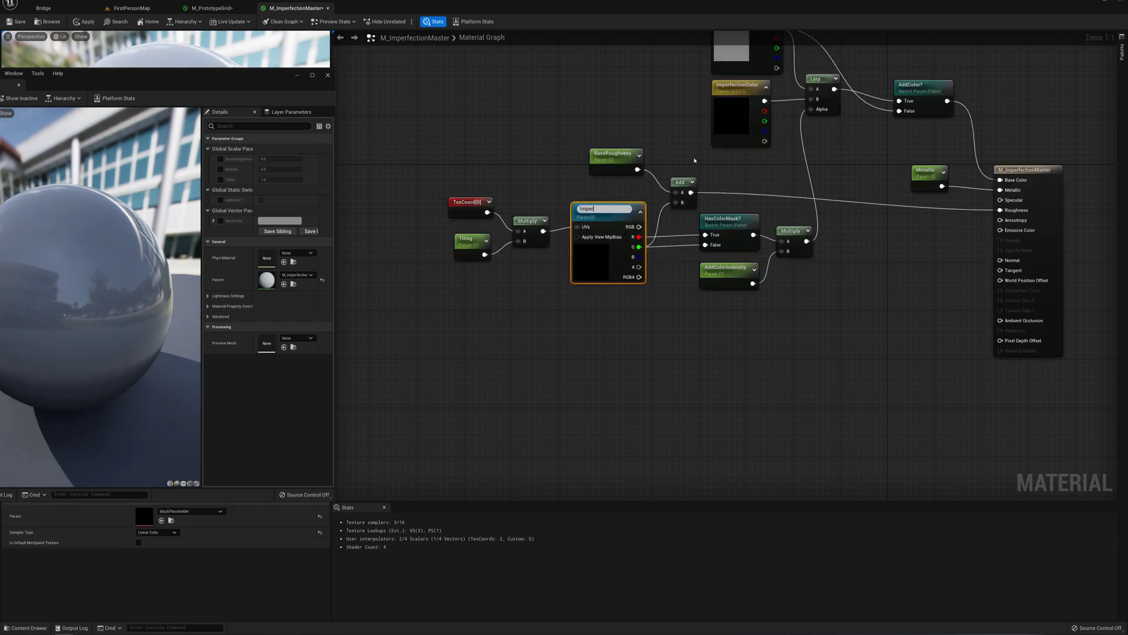
type("ImperfectionTexture")
key("Return")
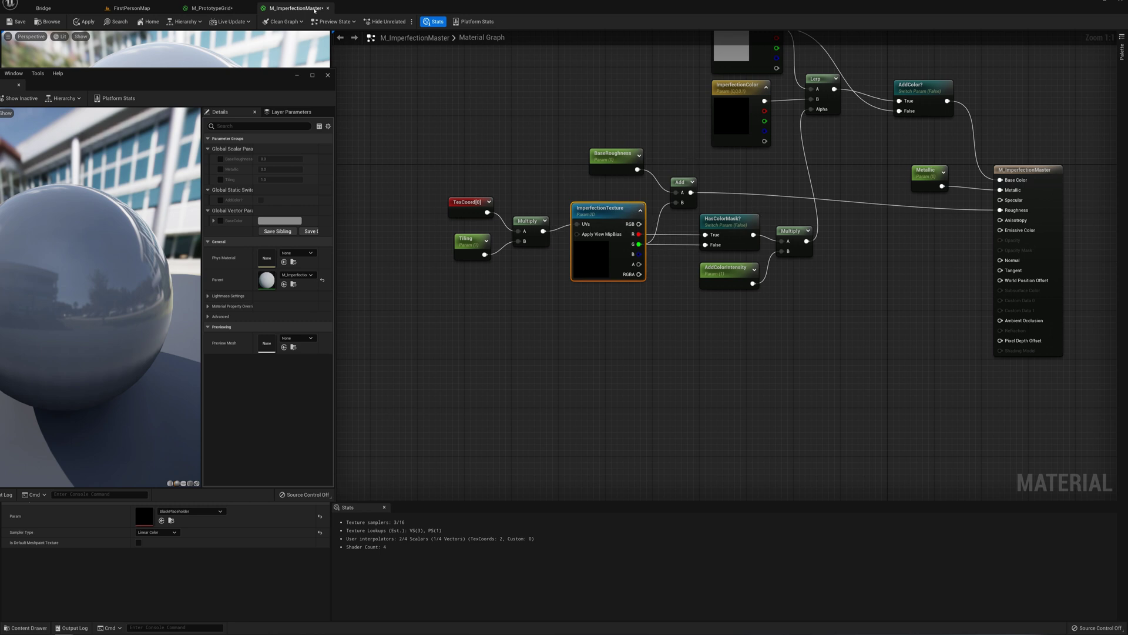
left_click(96, 25)
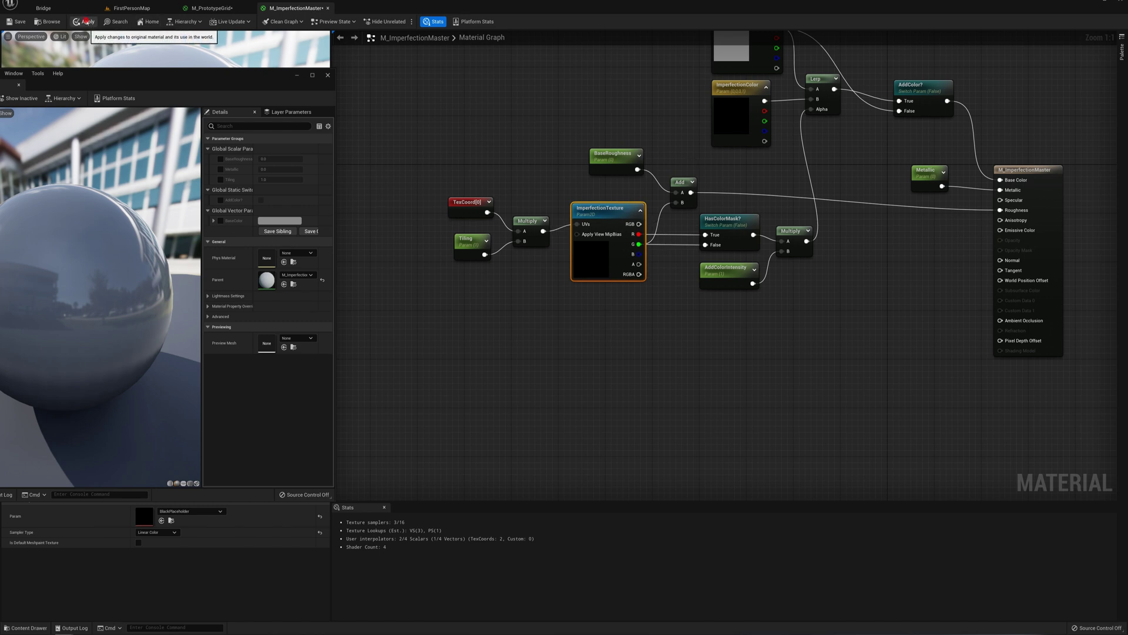
left_click(151, 80)
left_click(132, 8)
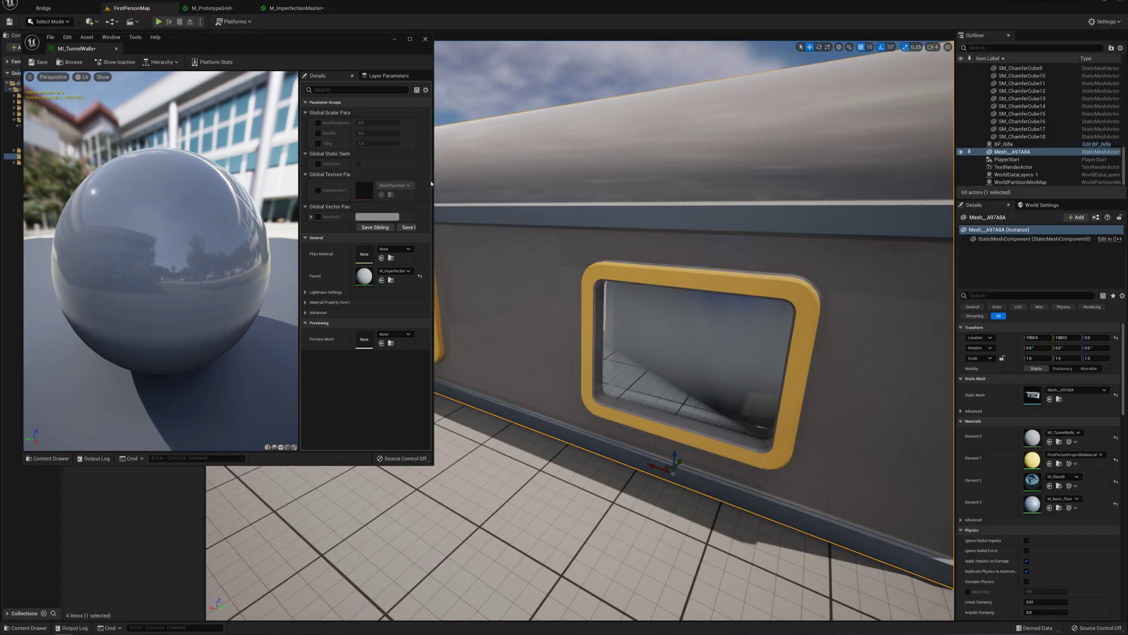
Step: Enable the ImperfectionTexture override and assign T_ScratchedPaintedMetal_tk2pajkc_8K_MR, found by searching 'scra'
left_click_drag(432, 179, 481, 179)
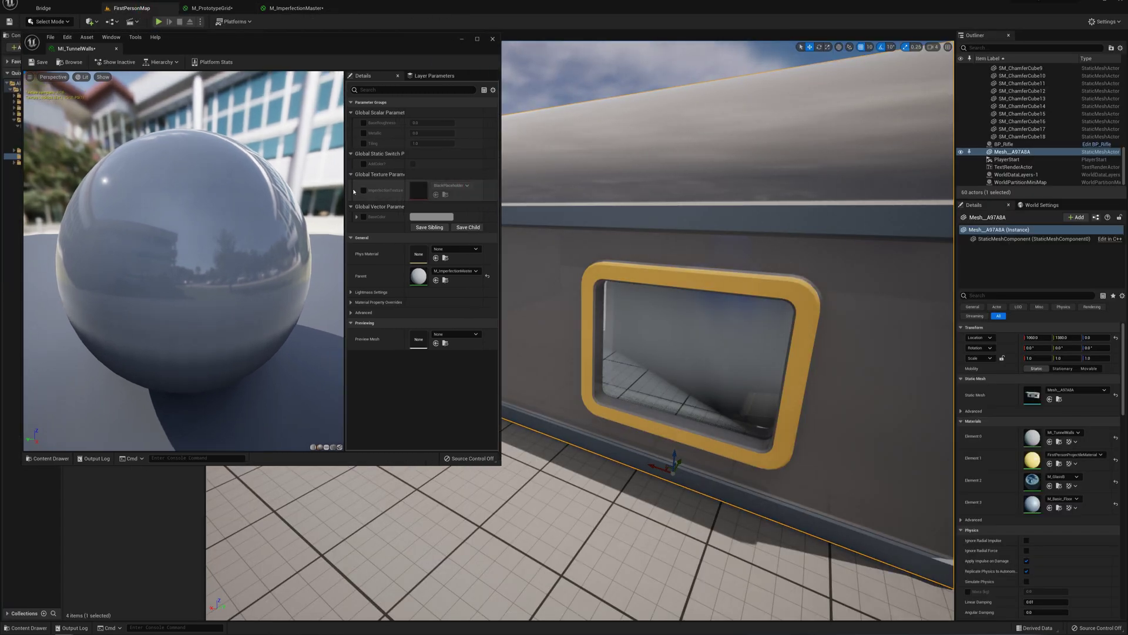
left_click_drag(346, 195, 169, 195)
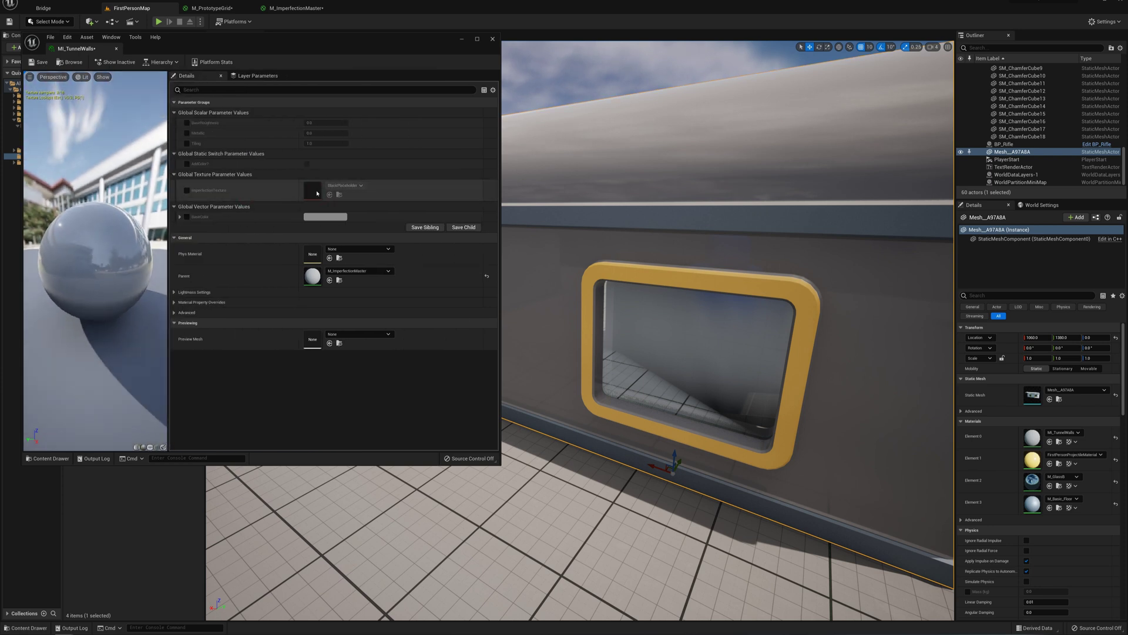
left_click(187, 191)
left_click(352, 185)
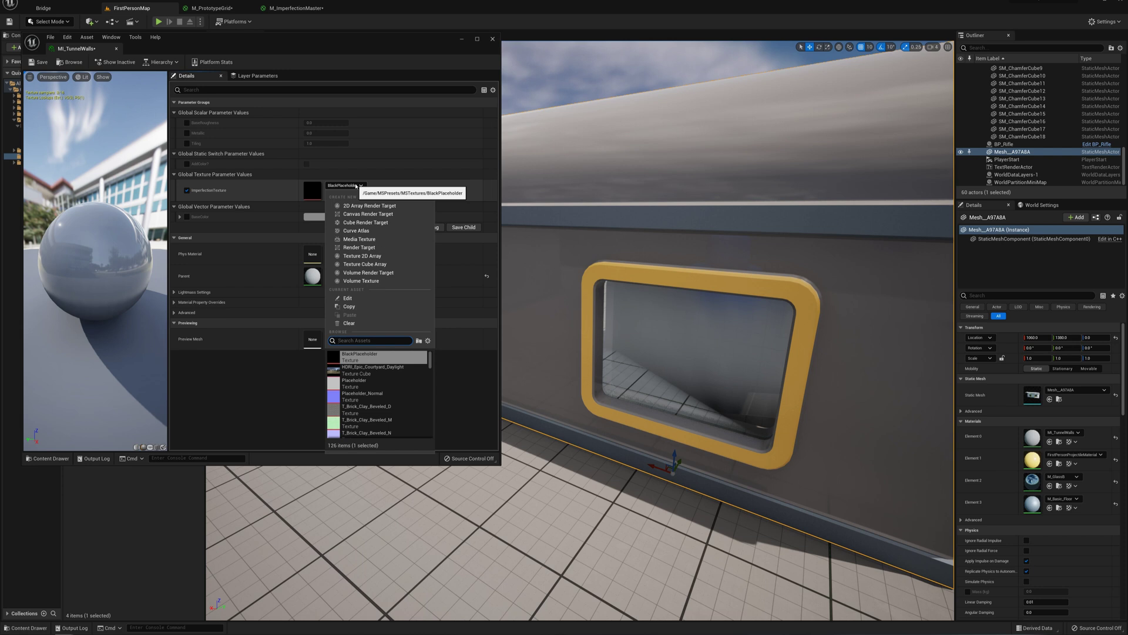
type("scra")
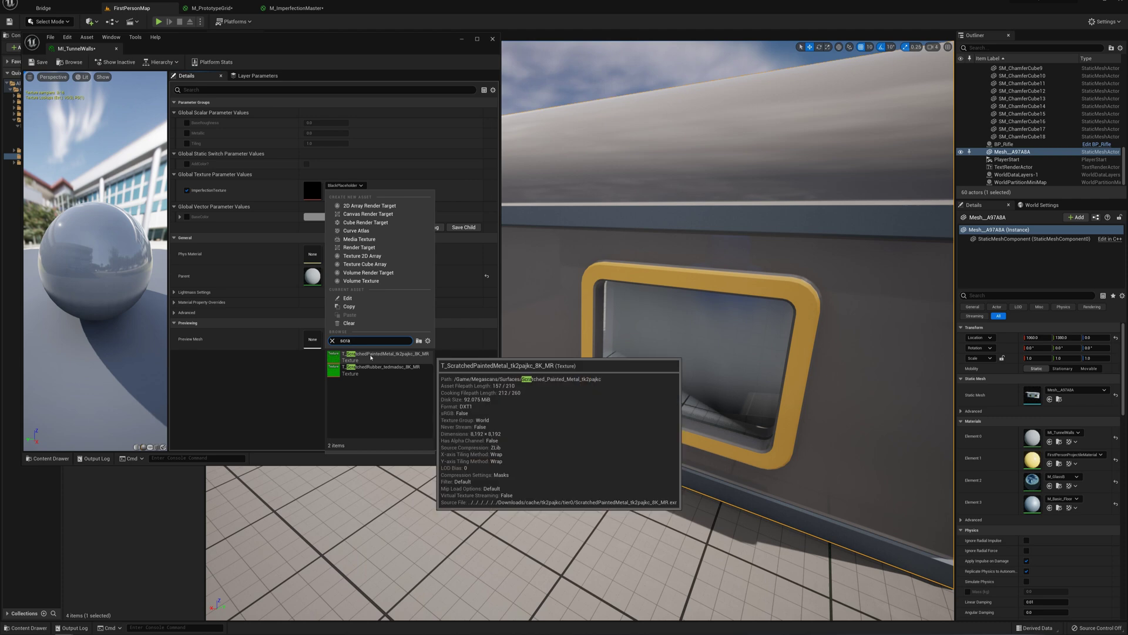
left_click(370, 356)
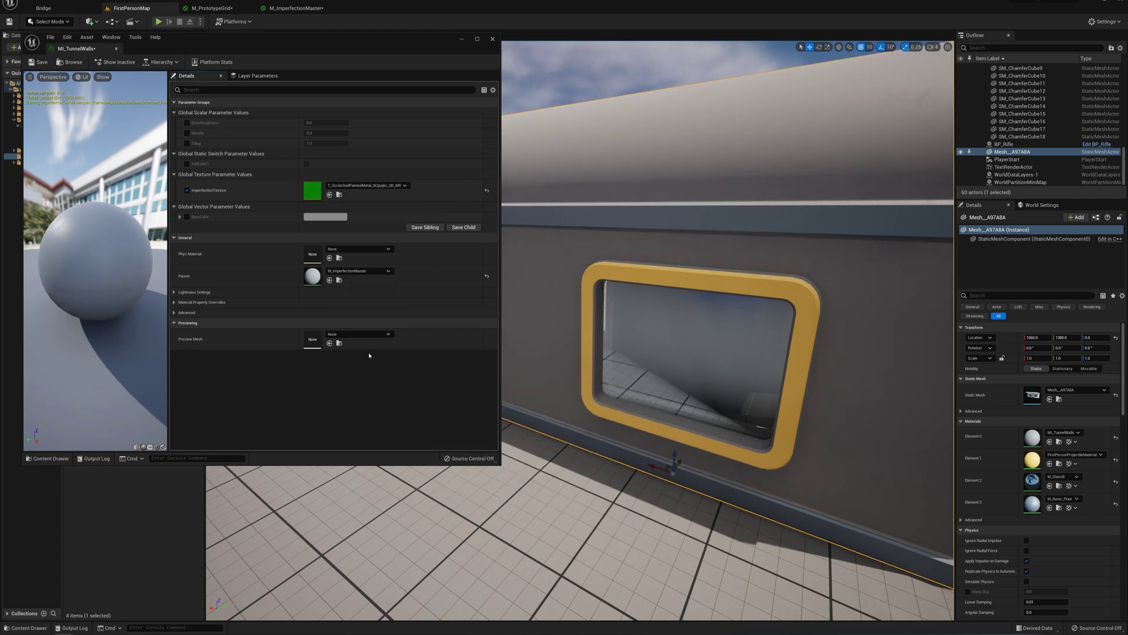
Step: Override the AddColor? switch in MI_TunnelWalls and set it to True
mouse_move(831, 184)
right_mouse_down()
mouse_move(817, 199)
mouse_move(835, 204)
mouse_move(805, 198)
mouse_move(813, 213)
mouse_move(799, 223)
mouse_move(821, 183)
right_mouse_up()
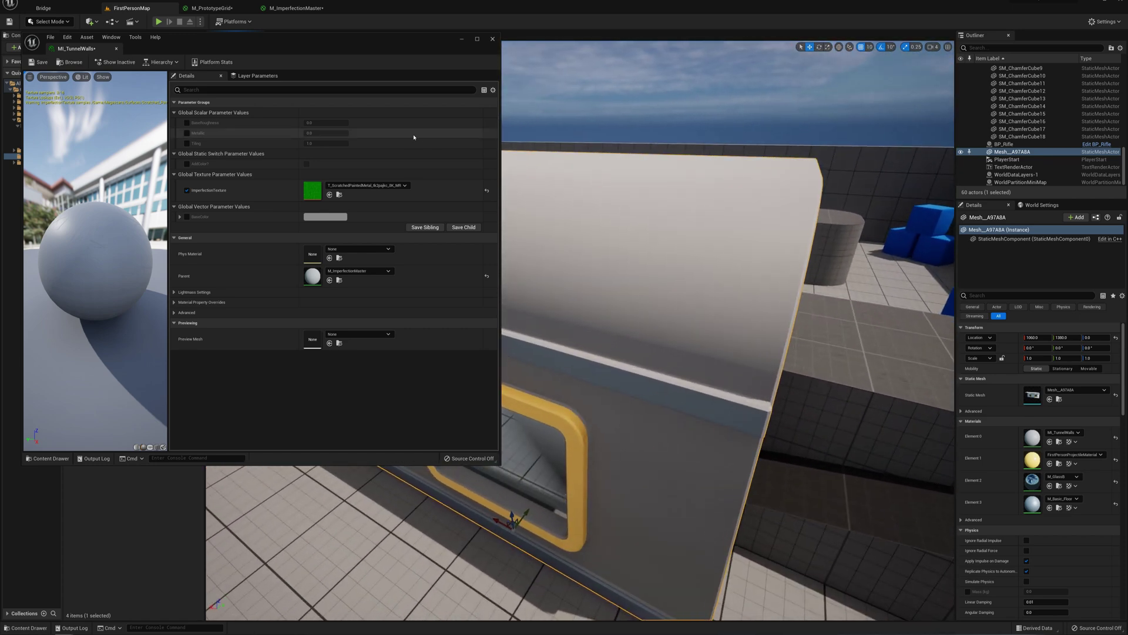
left_click(187, 164)
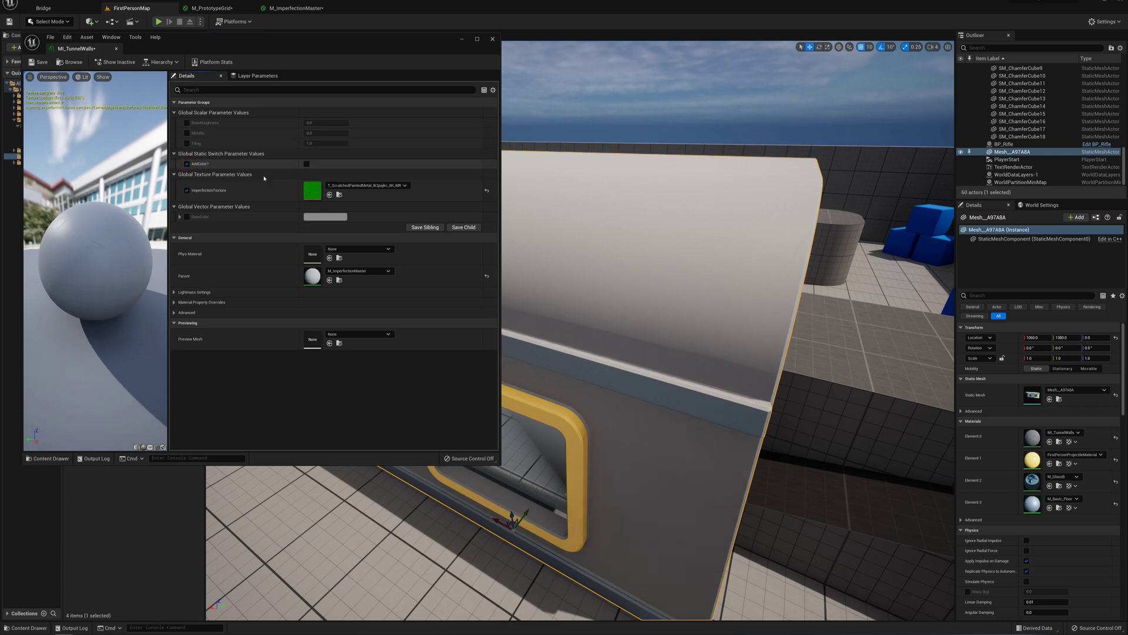
left_click(306, 165)
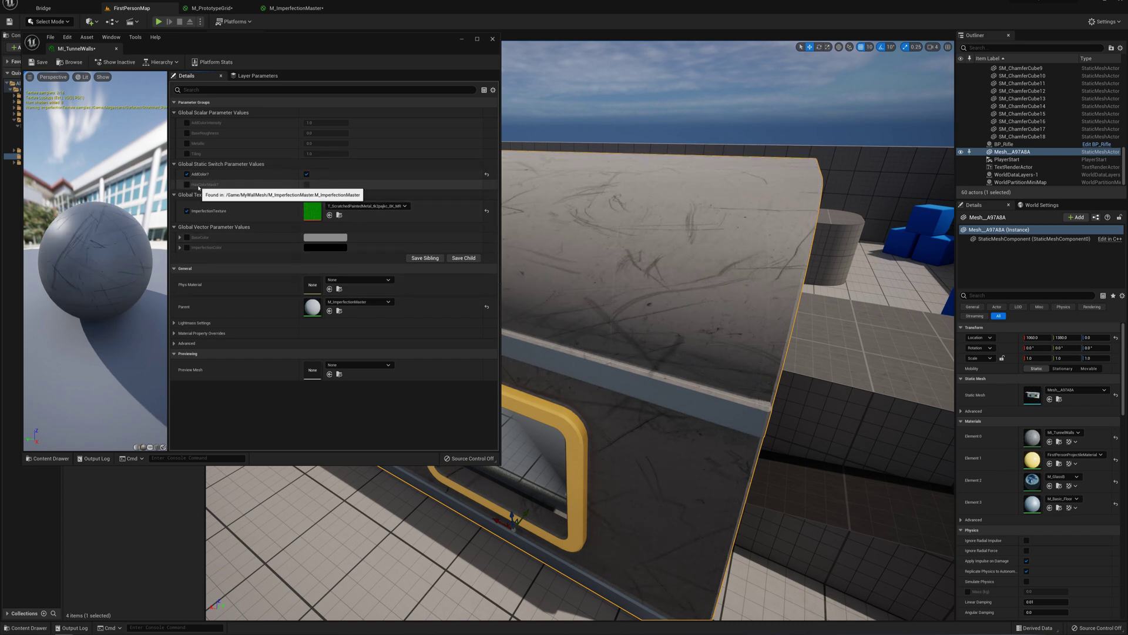
right_click_drag(635, 294, 611, 282)
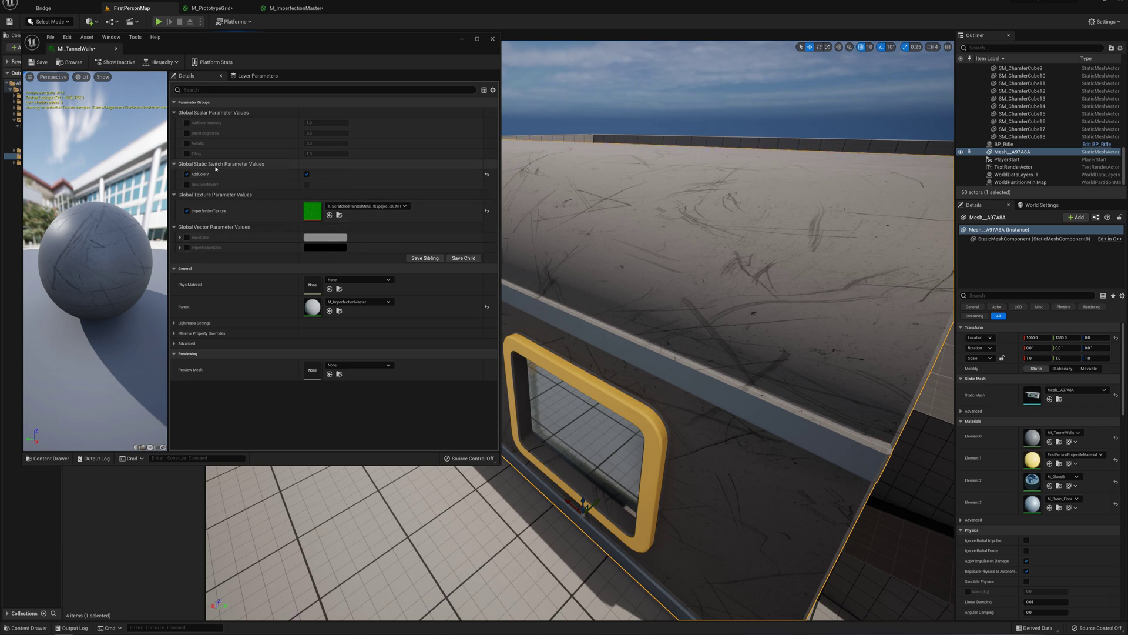
Step: Override HasColorMask, preview it on, then leave it set to False
left_click(187, 184)
left_click(307, 184)
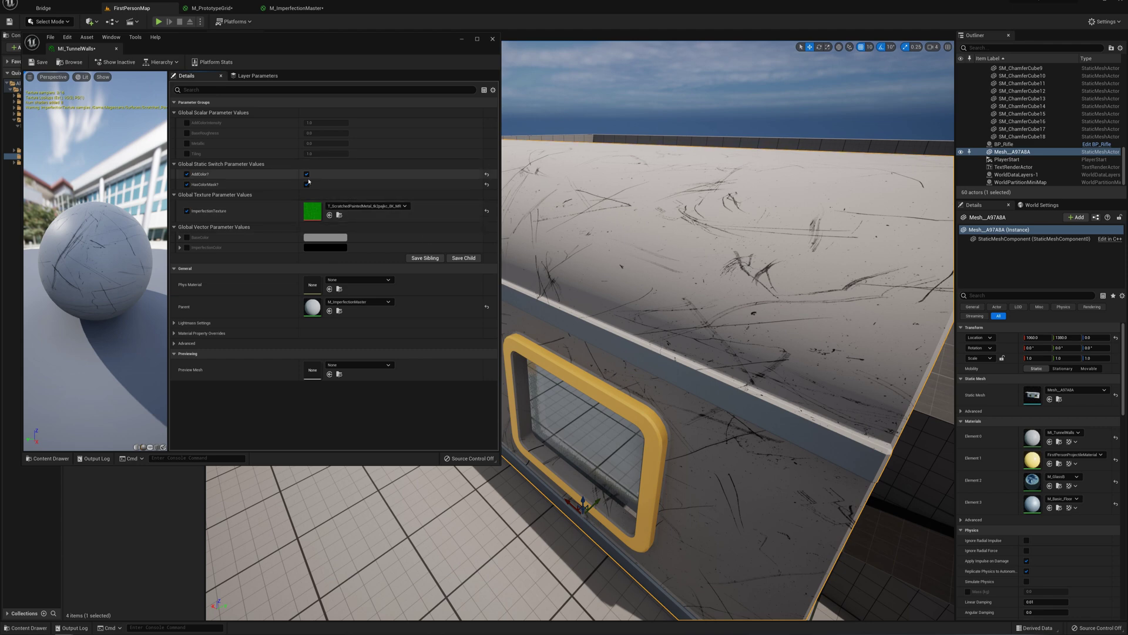
left_click(307, 184)
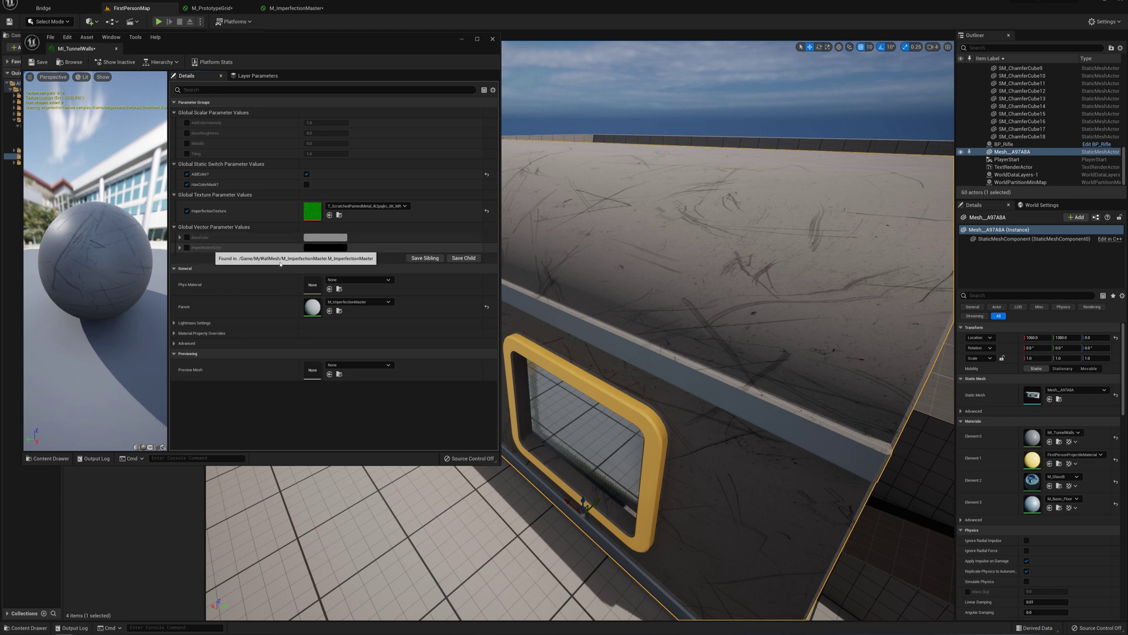
Step: Set ImperfectionColor to blue and turn HasColorMask on for blue scratches
left_click(307, 247)
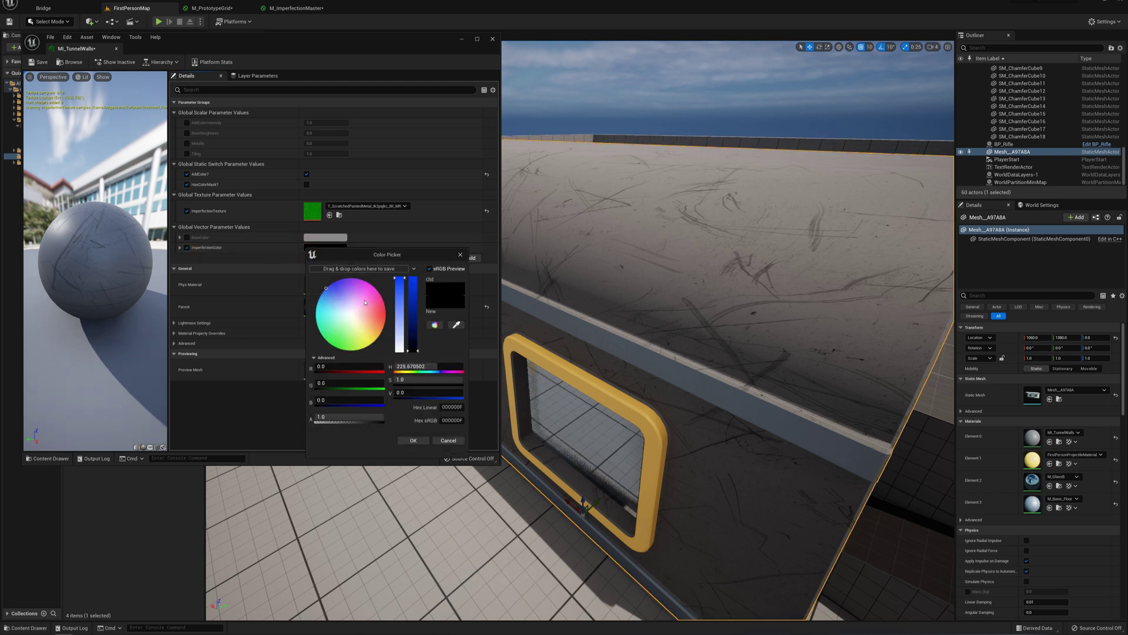
left_click(415, 291)
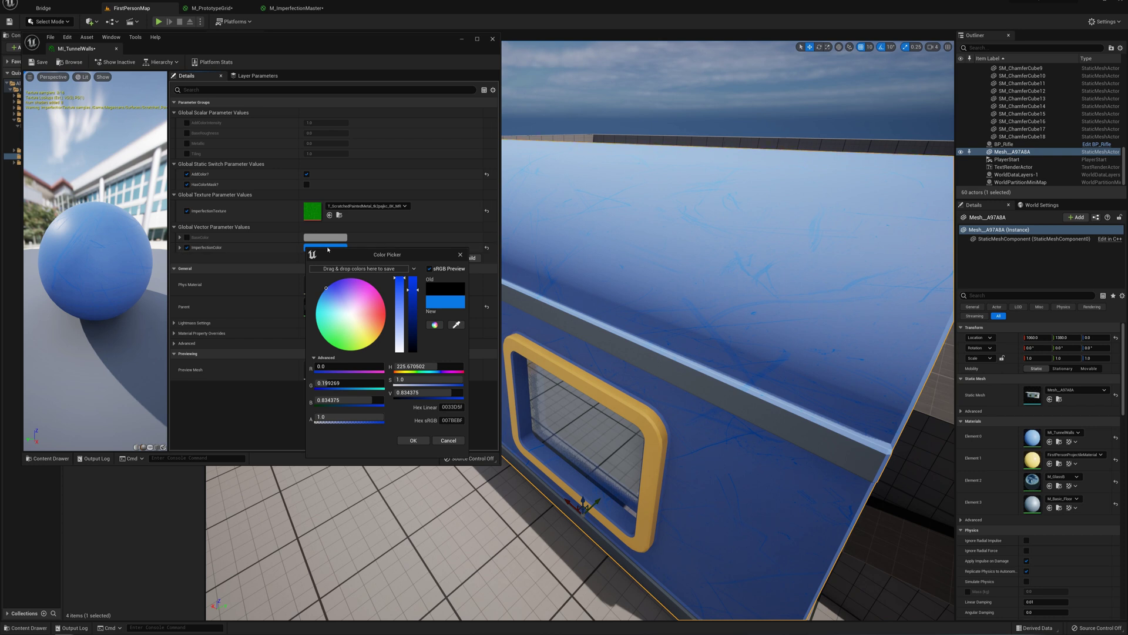
left_click(423, 441)
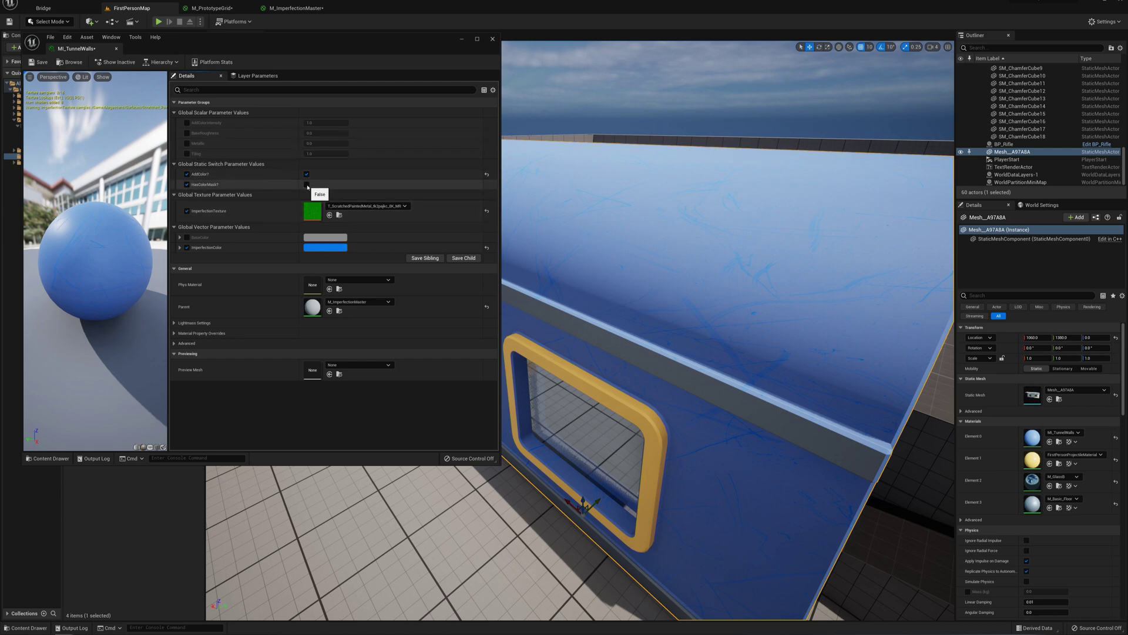
left_click(306, 185)
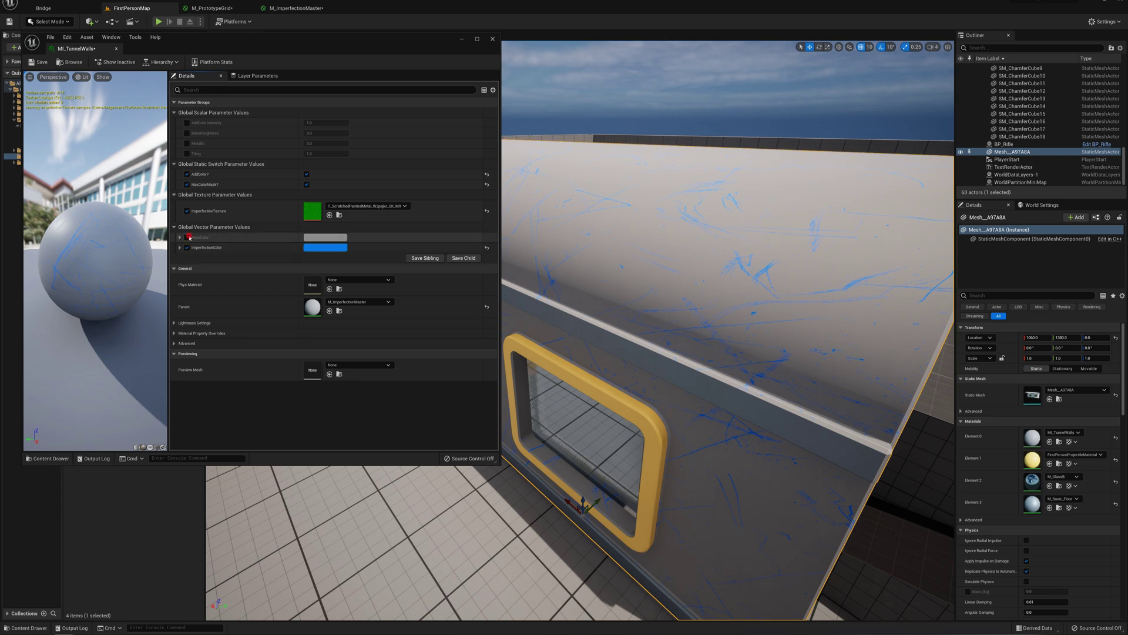
Step: Set the MI_TunnelWalls BaseColor to a bright yellow
left_click(317, 238)
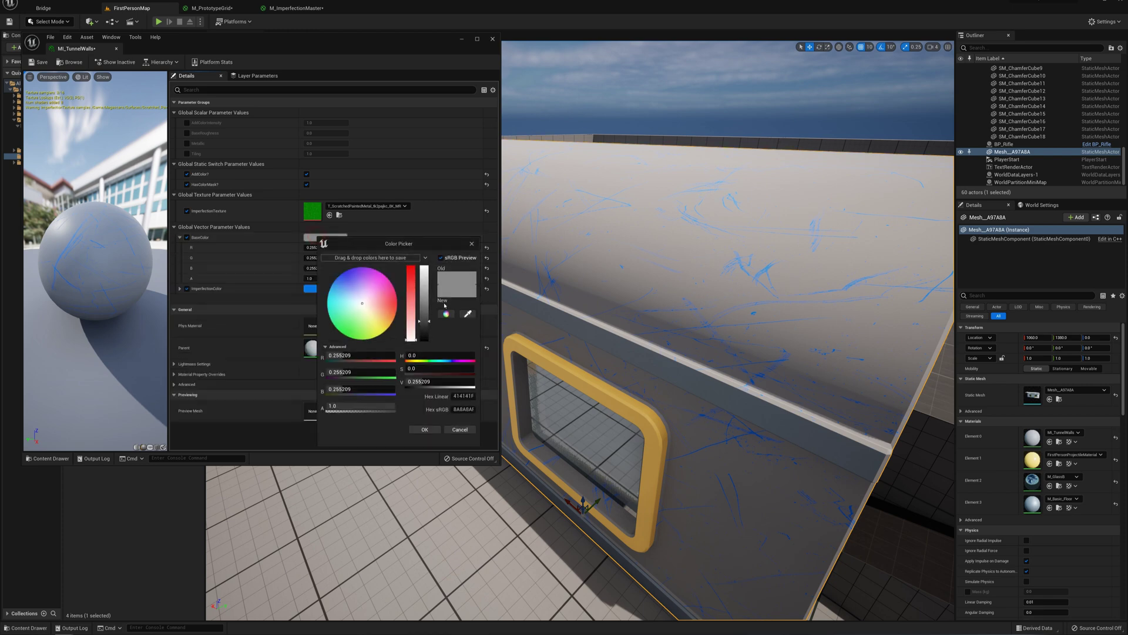
left_click_drag(367, 312, 402, 334)
mouse_move(424, 317)
left_mouse_down()
mouse_move(428, 287)
mouse_move(428, 297)
left_mouse_up()
left_click(422, 430)
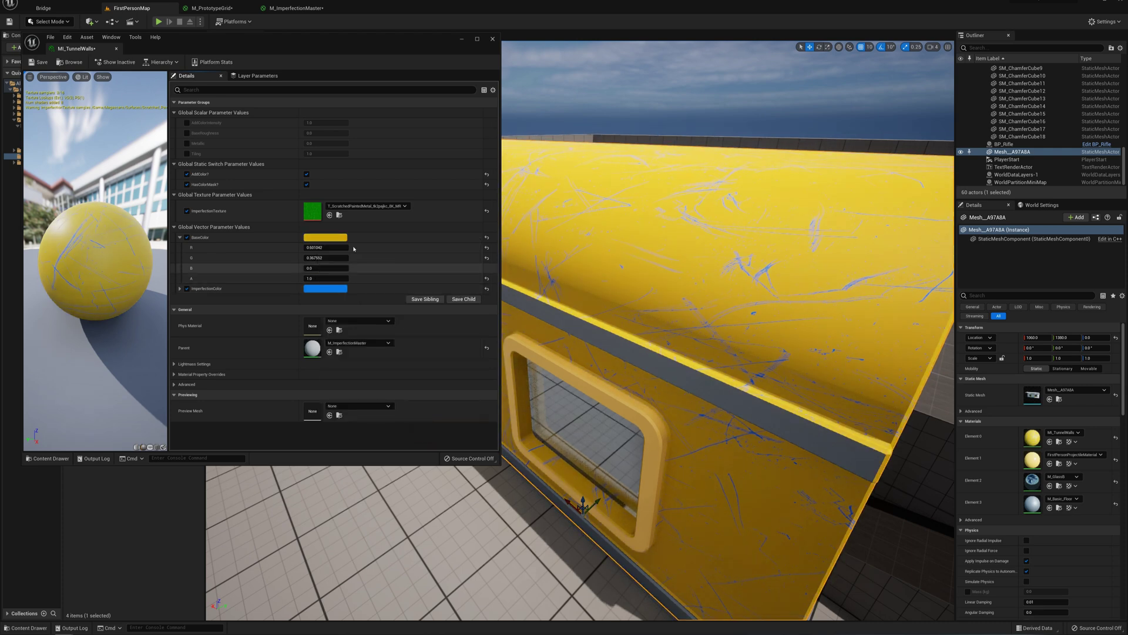
Step: Darken ImperfectionColor to near black and inspect the yellow tunnel walls
left_click(325, 289)
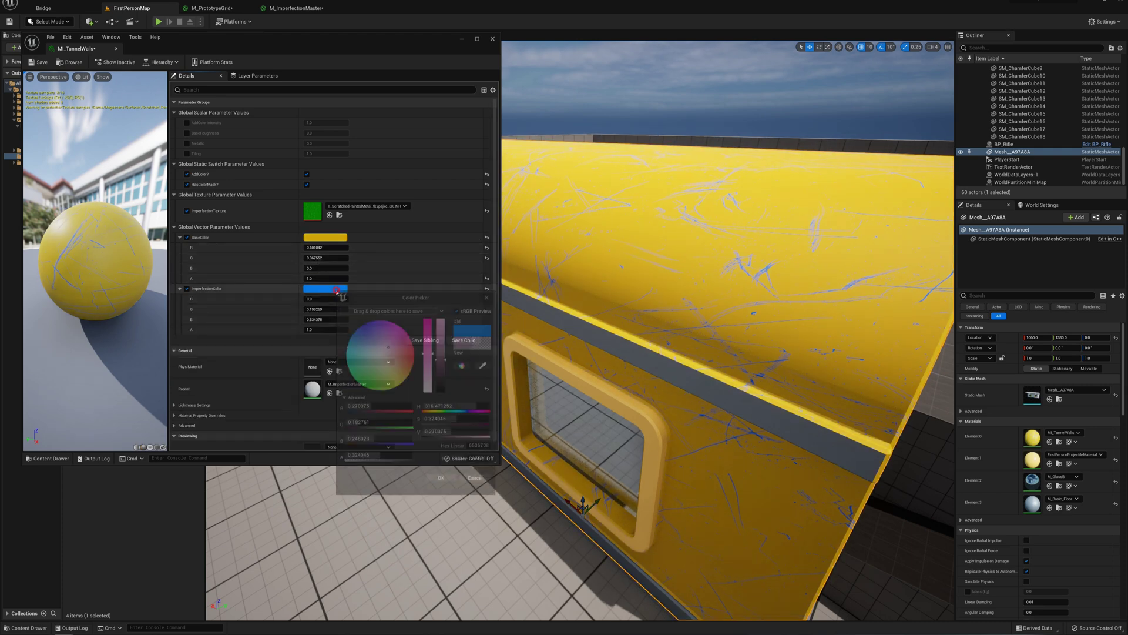
left_click(380, 357)
left_click_drag(444, 352, 447, 393)
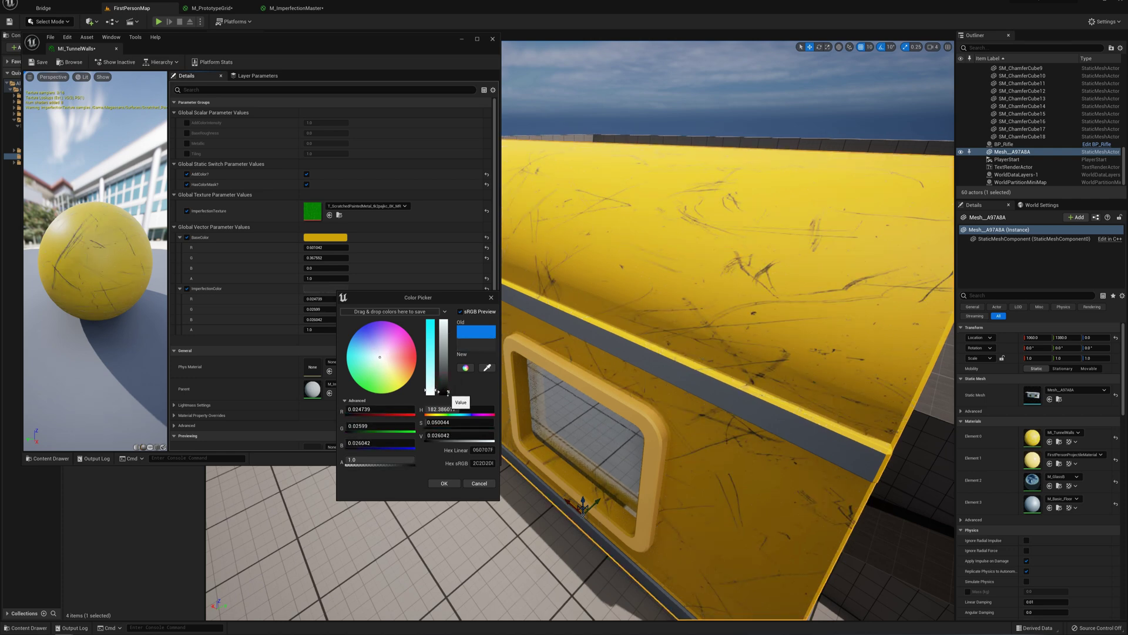
left_click(458, 483)
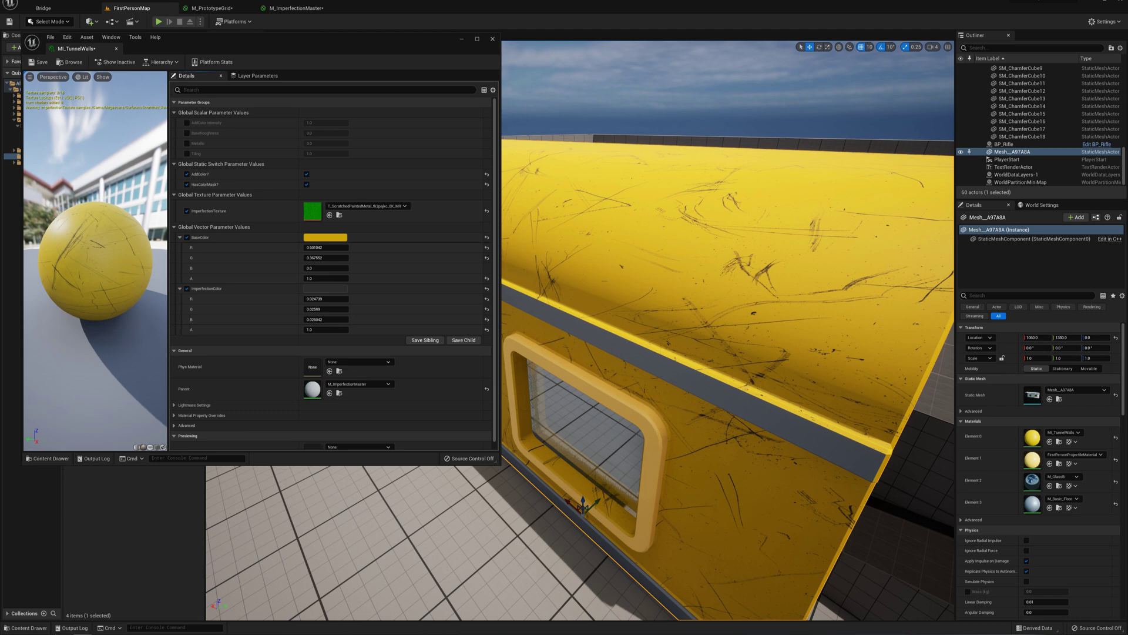
right_click_drag(776, 215, 820, 205)
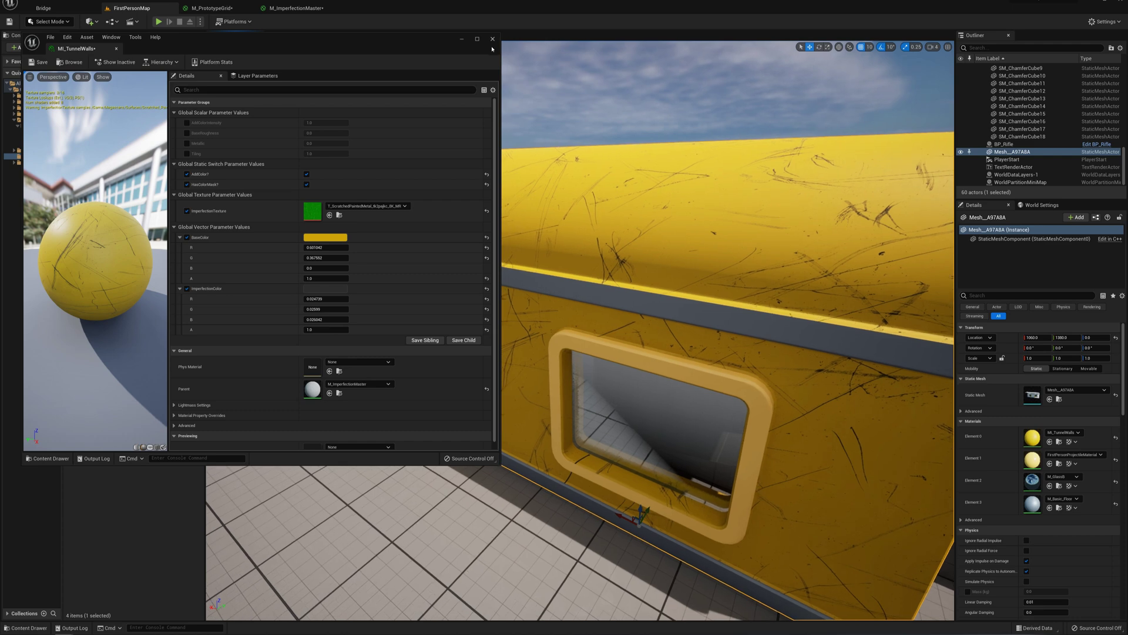
Step: Close the MI_TunnelWalls, M_PrototypeGrid and M_ImperfectionMaster editors
left_click(118, 50)
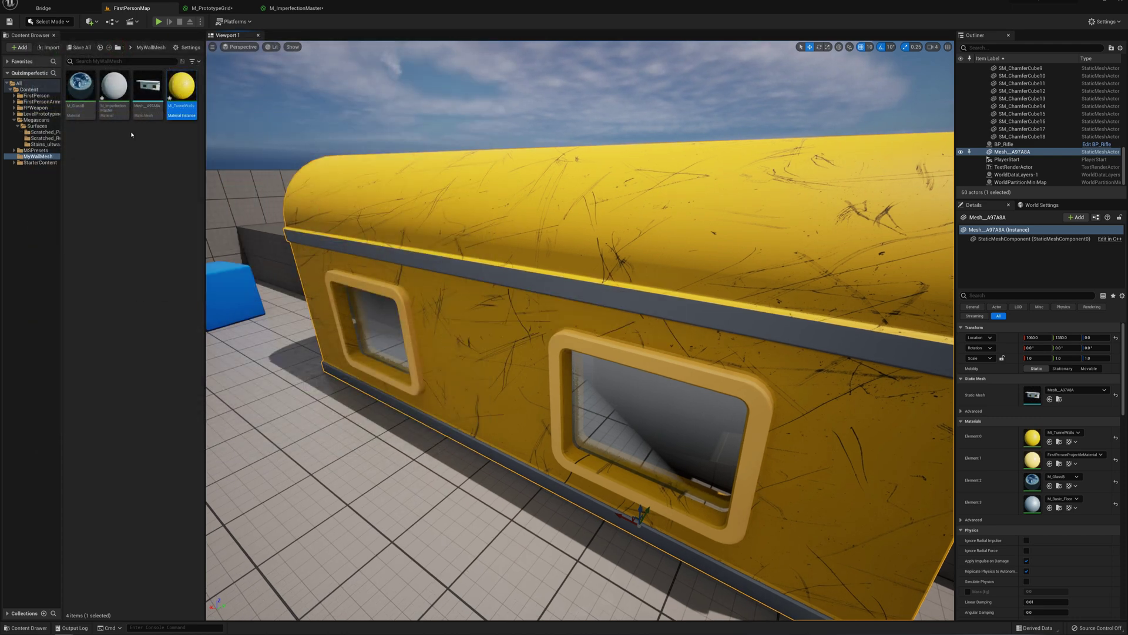
left_click(112, 93)
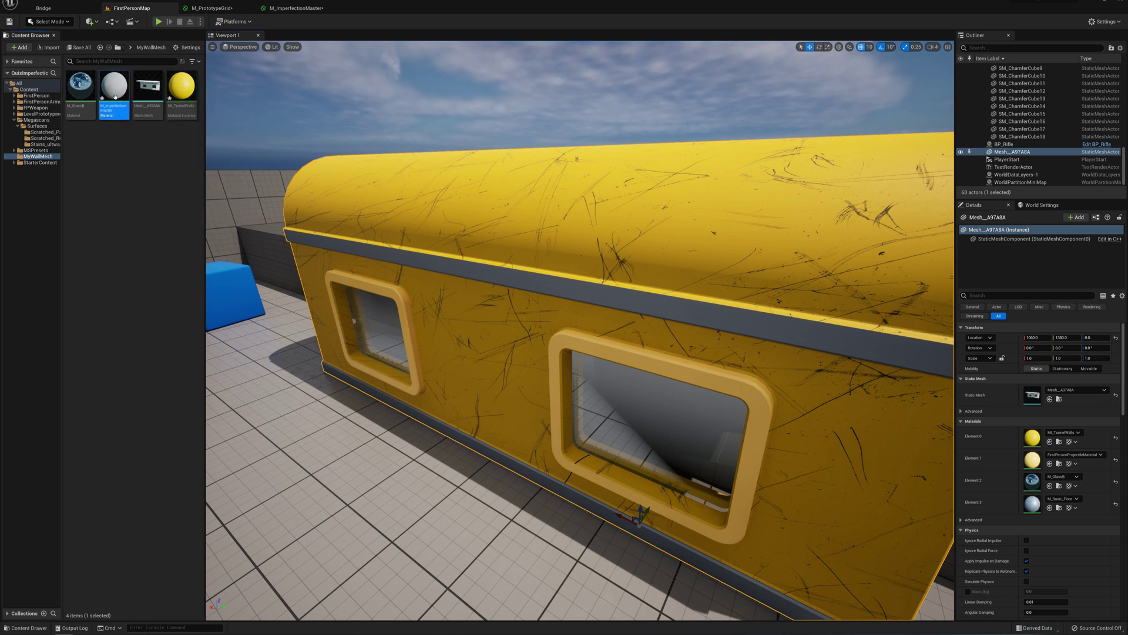
left_click(250, 8)
left_click(250, 8)
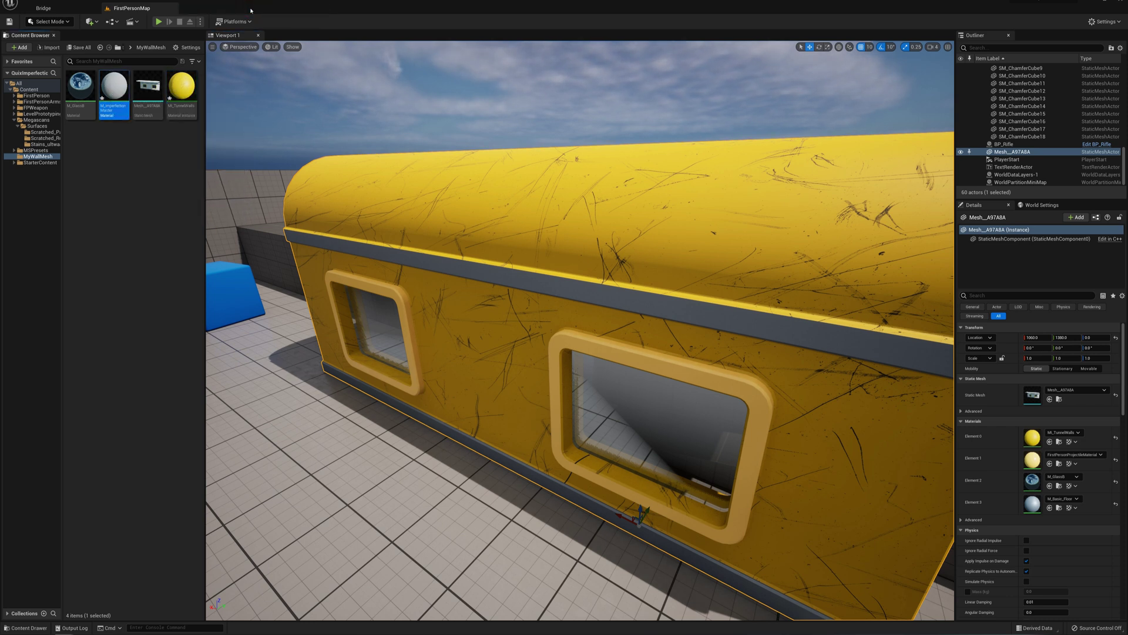
Step: Create a material instance of M_ImperfectionMaster named MI_TunnelWindowTrim
right_click(114, 87)
left_click(141, 100)
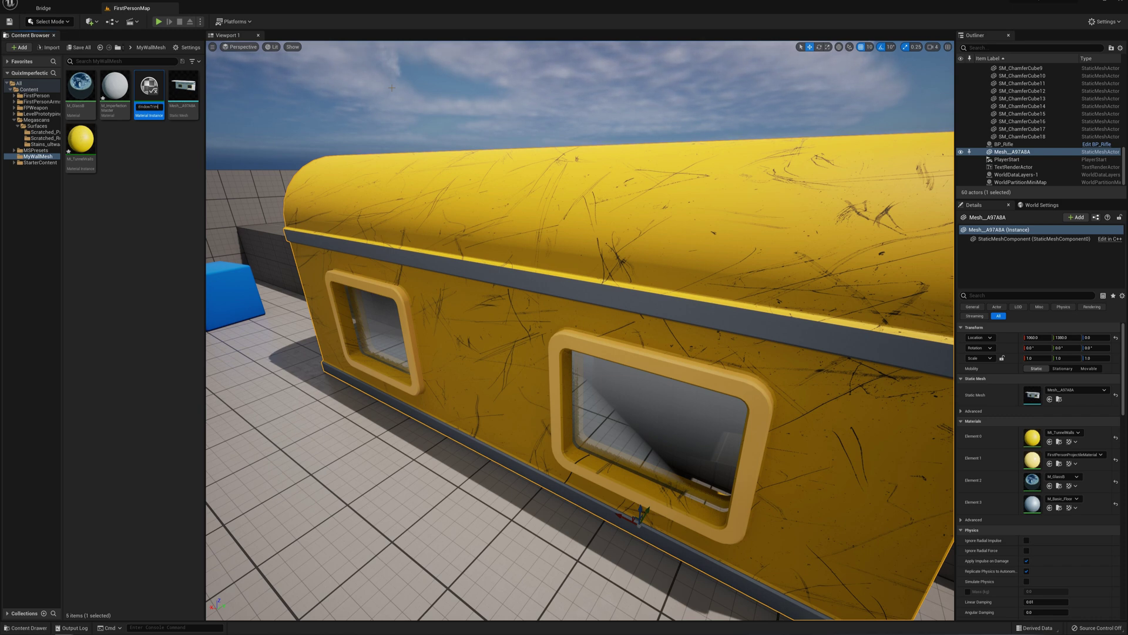
key("Return")
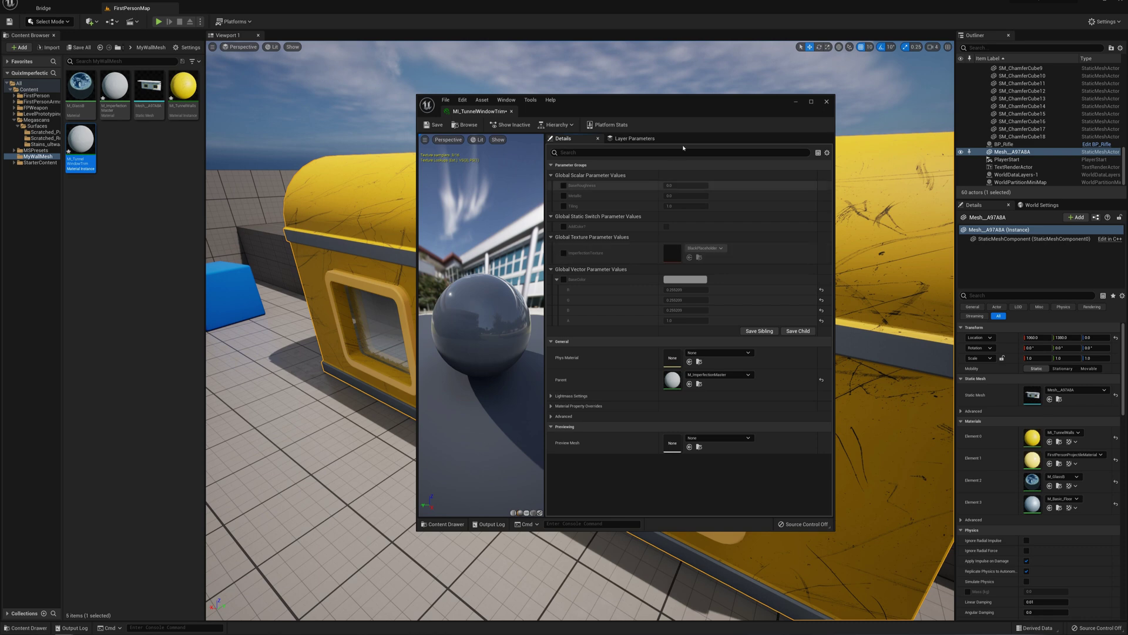
left_click_drag(664, 105, 332, 91)
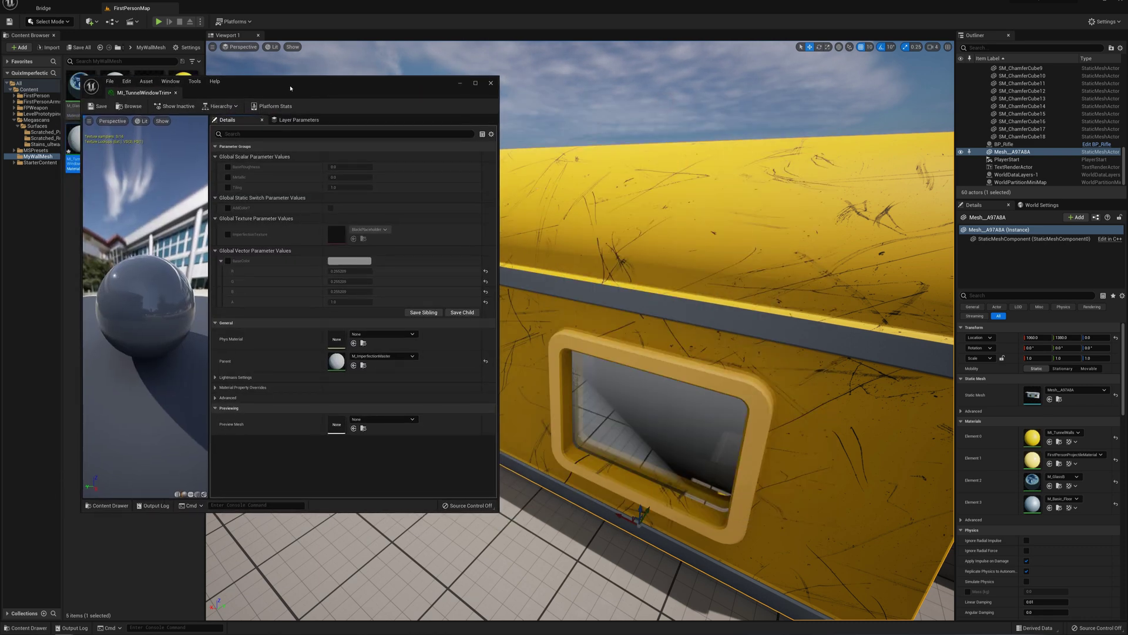
left_click(56, 8)
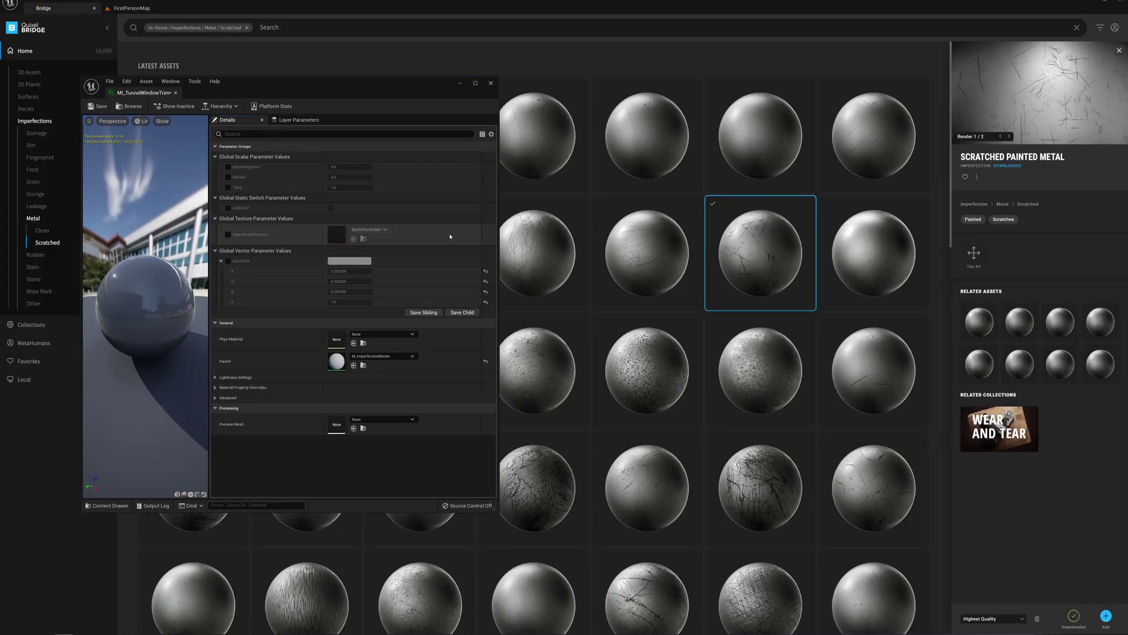
Step: Add Iron Oxide from Imperfections > Metal > Clean at Highest Quality to the project
left_click(492, 82)
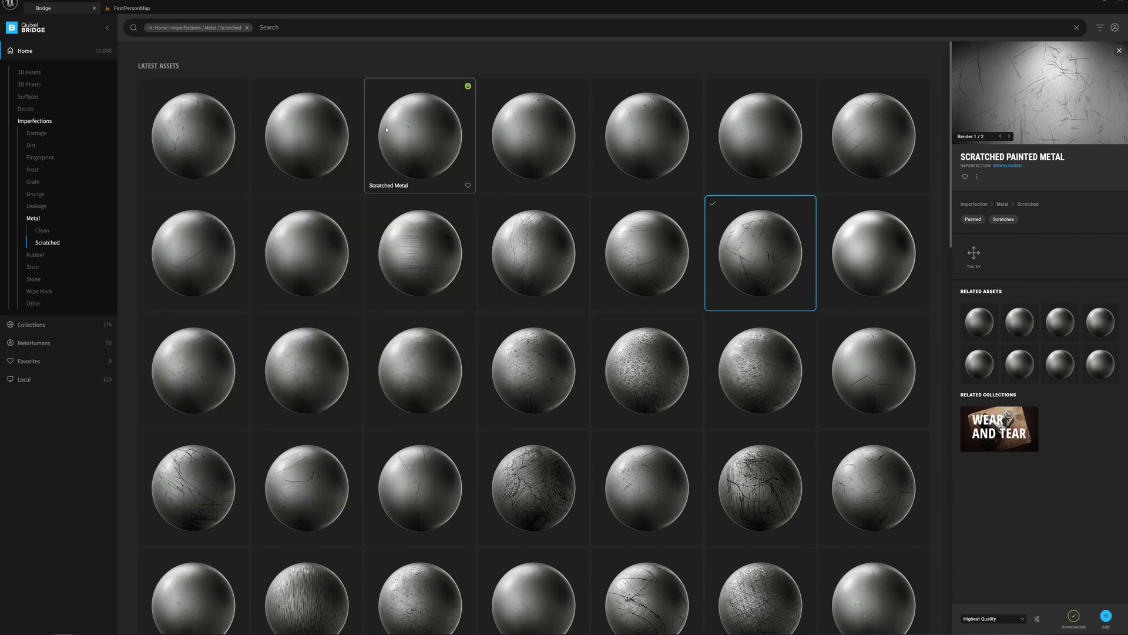
left_click(43, 231)
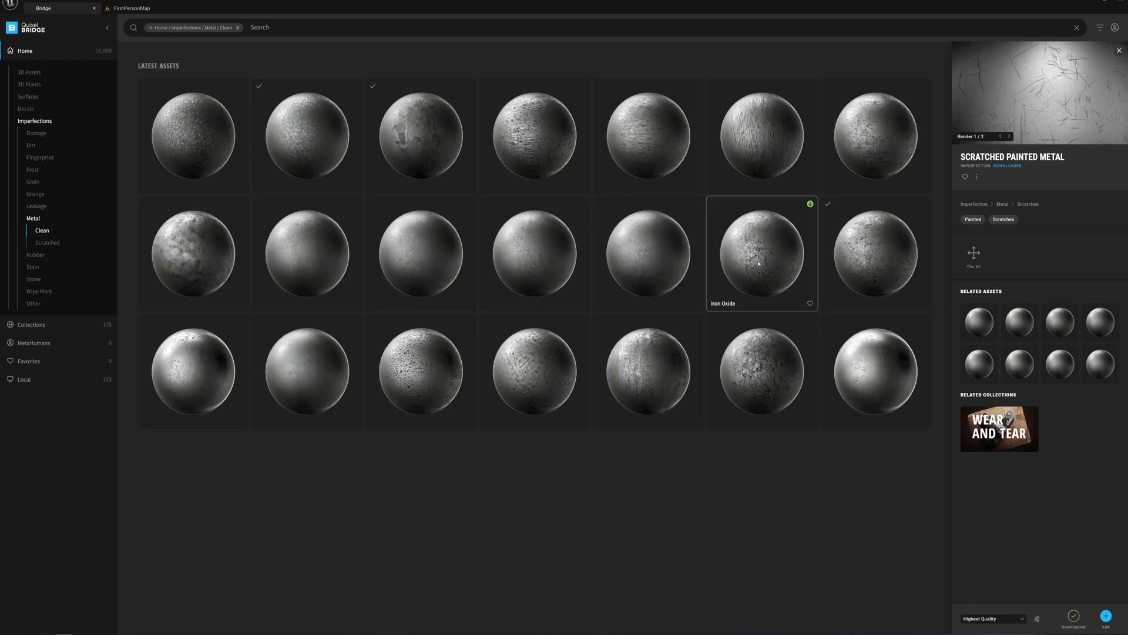
left_click(757, 260)
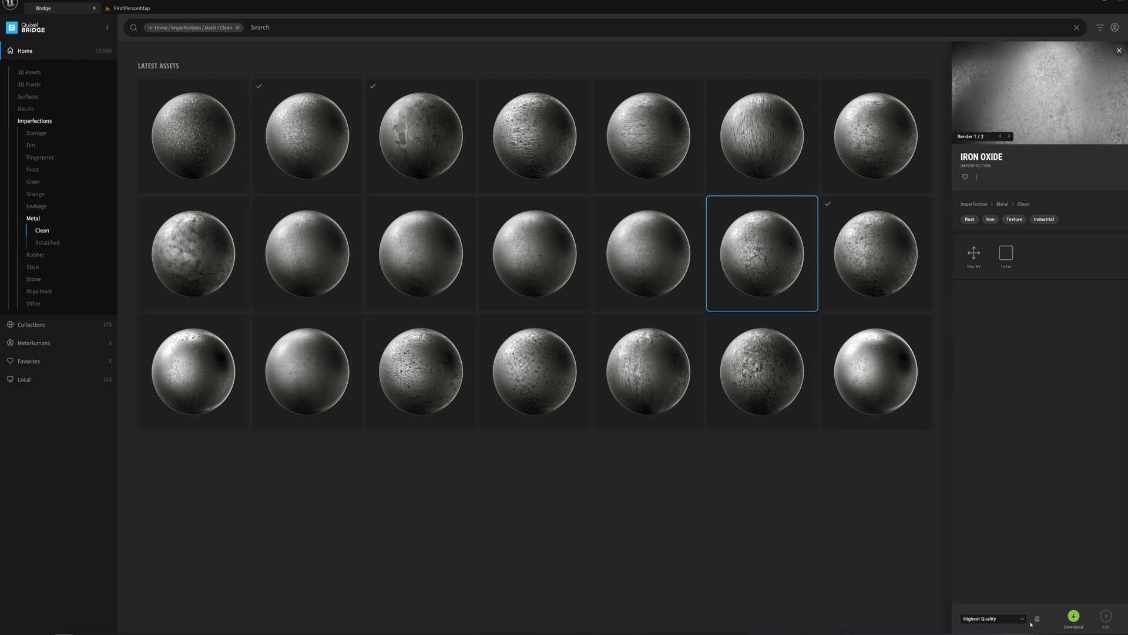
left_click(995, 619)
left_click(996, 621)
left_click(862, 293)
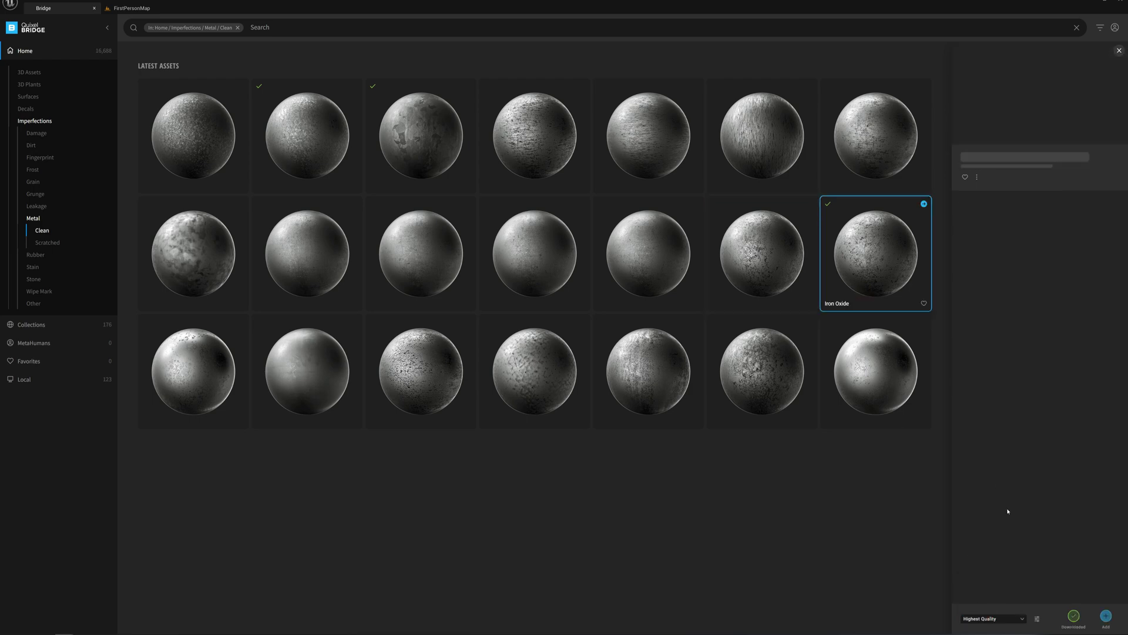
left_click(1105, 616)
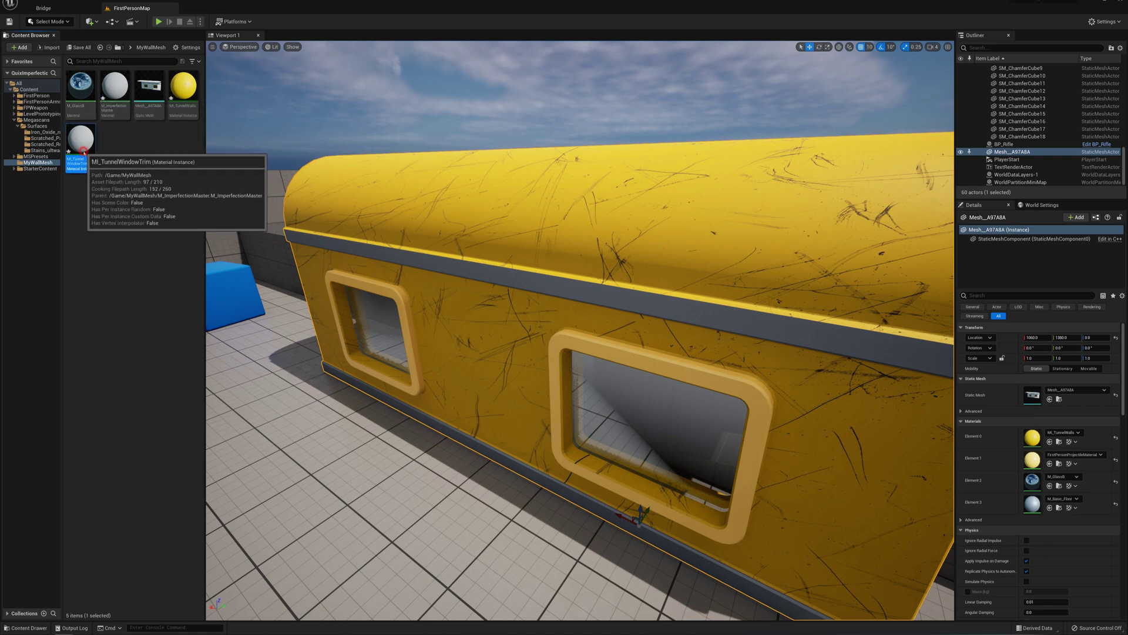
Step: Open MI_TunnelWindowTrim and override ImperfectionTexture with T_IronOxide, found by searching 'iron'
double_click(80, 146)
left_click_drag(264, 82, 202, 47)
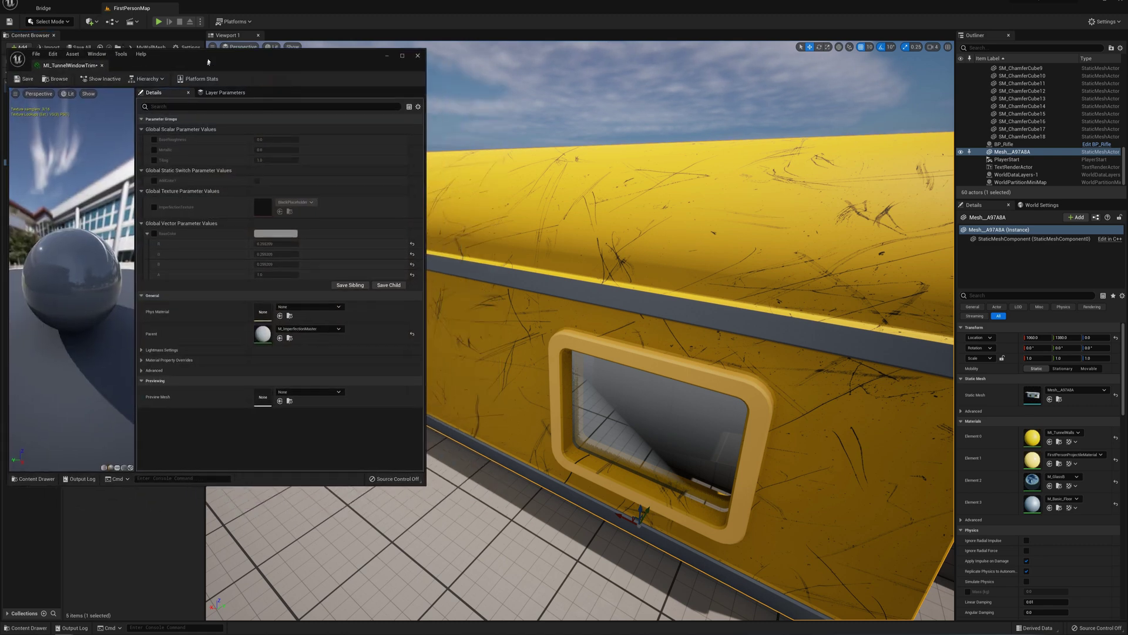
left_click(165, 199)
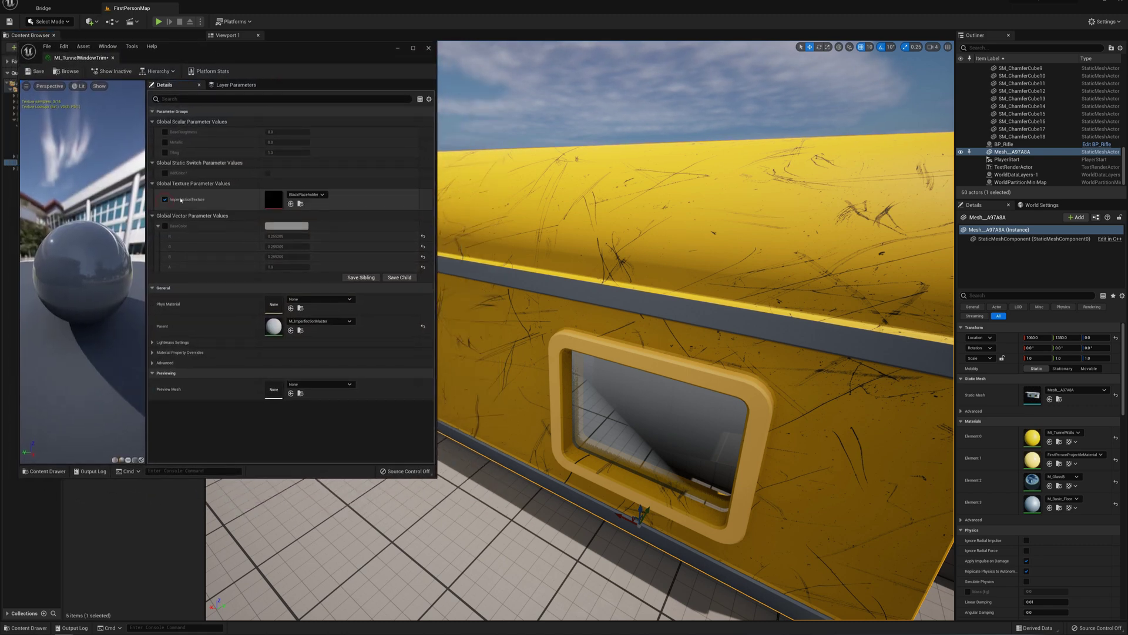
left_click(306, 196)
type("iron")
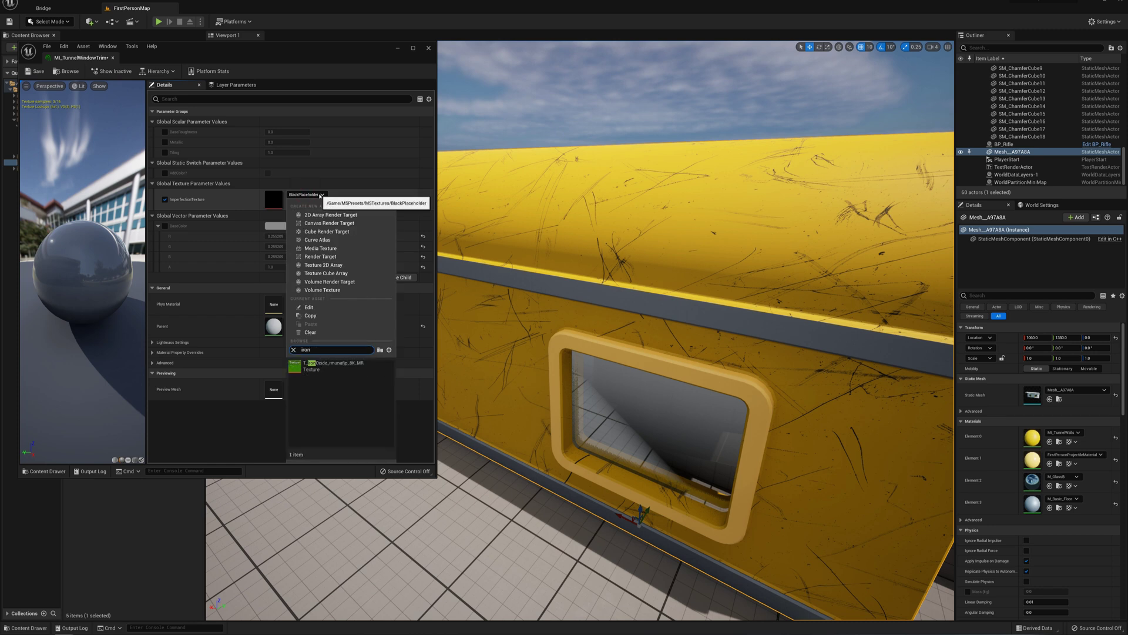
left_click(338, 366)
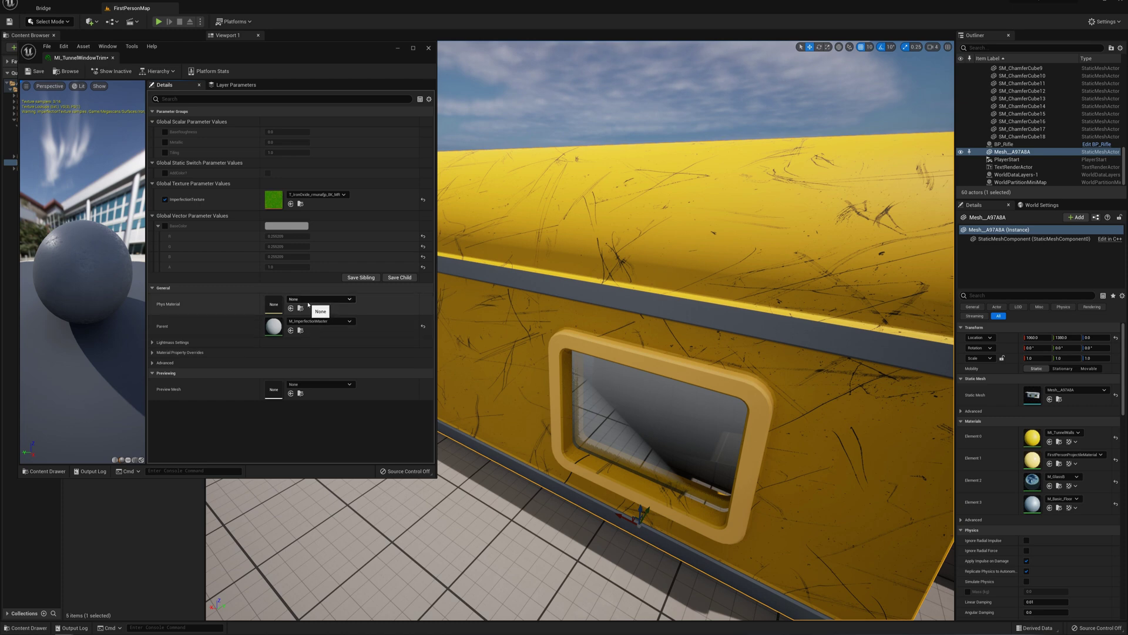
left_click_drag(281, 48, 321, 184)
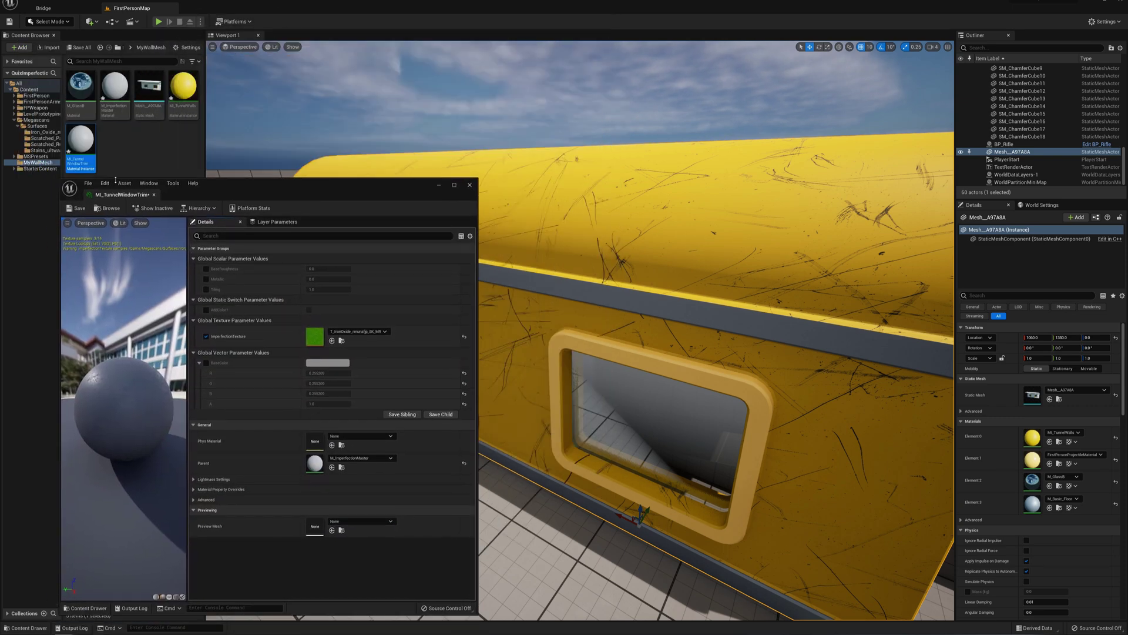
Step: Apply MI_TunnelWindowTrim to the tunnel mesh's window trim slot
left_click_drag(81, 141, 679, 366)
right_click_drag(679, 366, 697, 391)
key("w")
Step: Override Metallic to 1.0 and drag BaseRoughness negative for a glossier trim
left_click(206, 279)
left_click(346, 280)
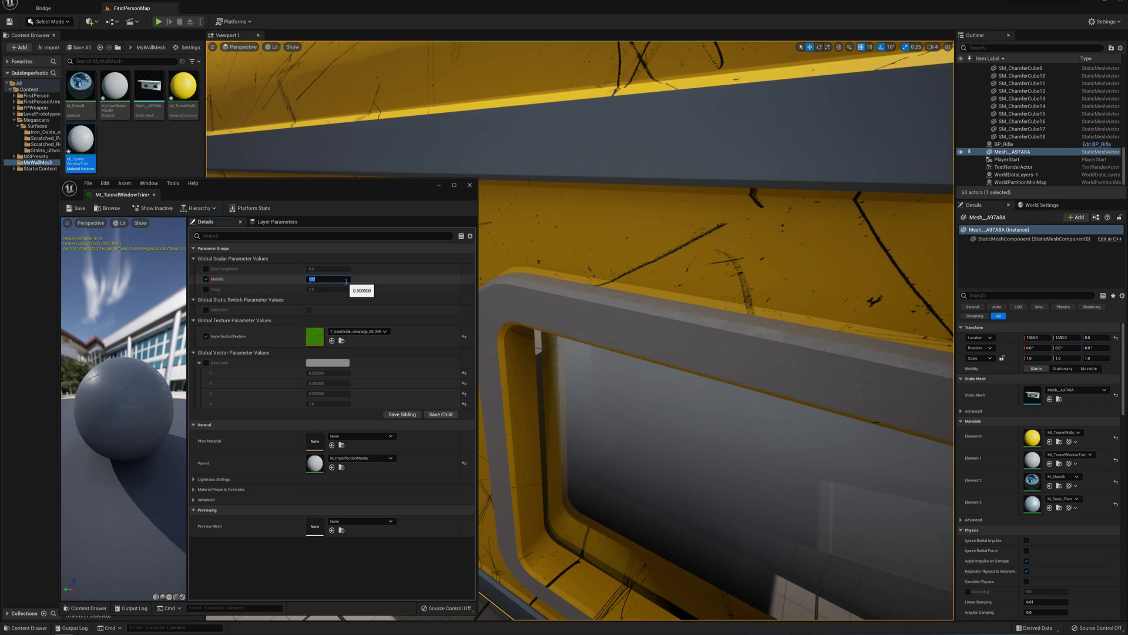
type("1")
key("Return")
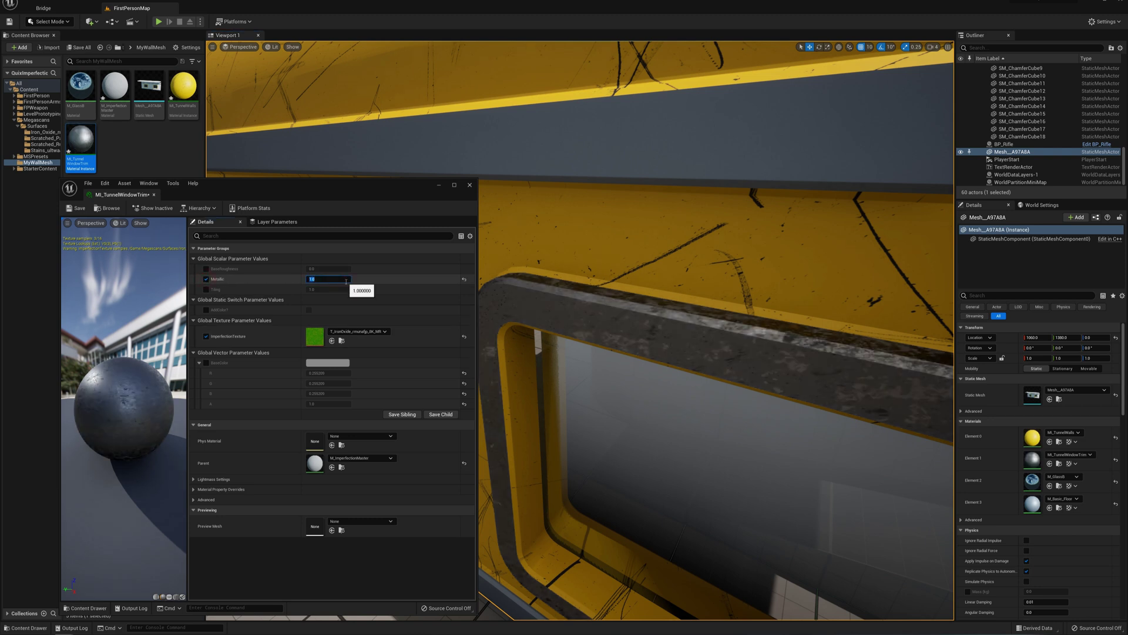
left_click(205, 268)
left_click_drag(327, 268, 282, 268)
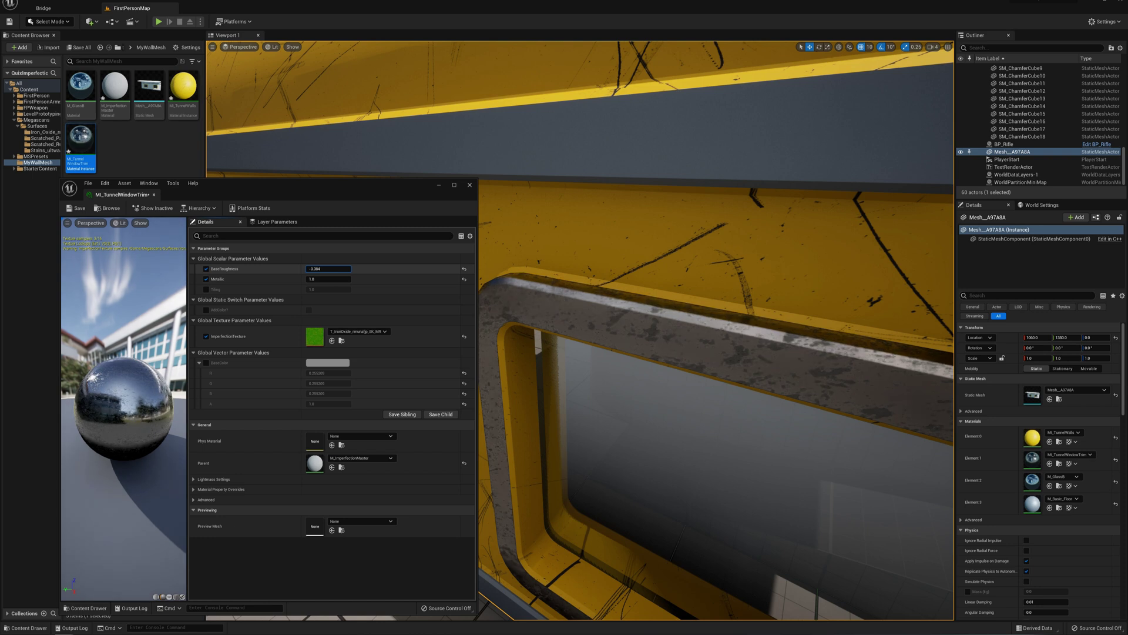
Step: Override Tiling to 2.0, nudge BaseRoughness to about -0.23, and enable the BaseColor override
left_click(207, 289)
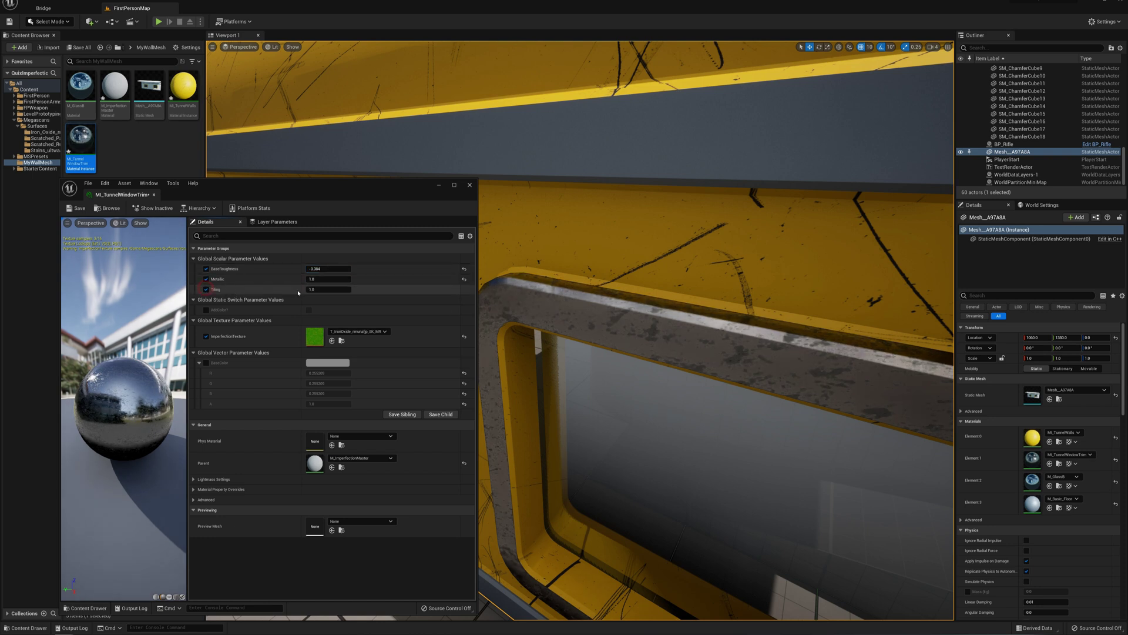
left_click(324, 288)
type("2")
key("Return")
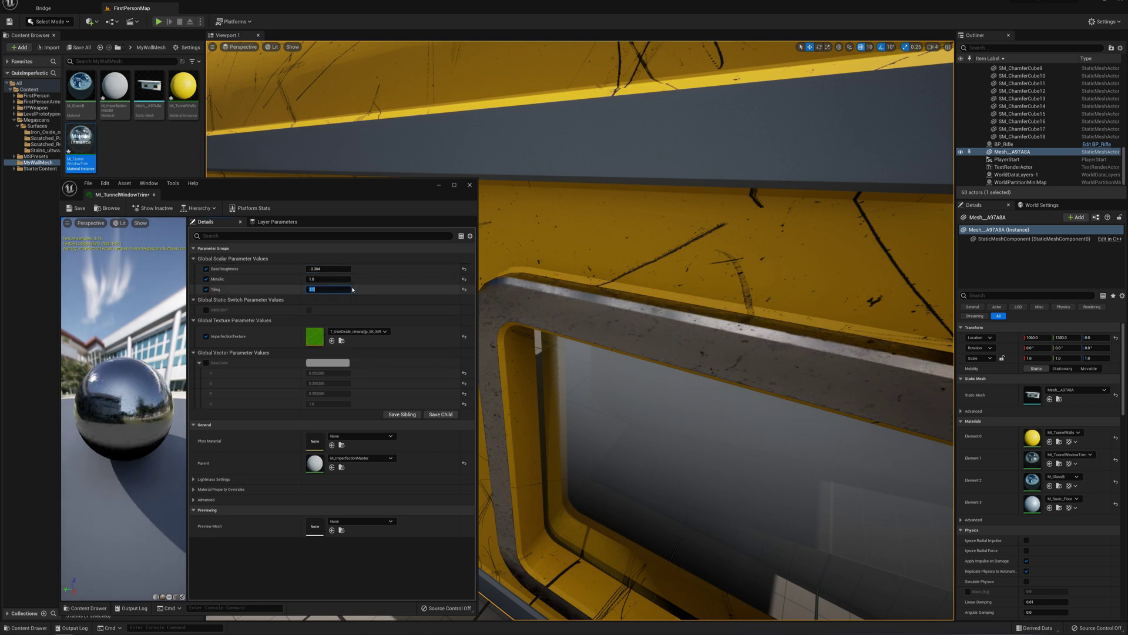
mouse_move(514, 419)
right_mouse_down()
mouse_move(564, 424)
mouse_move(587, 446)
mouse_move(553, 444)
mouse_move(564, 438)
mouse_move(514, 419)
right_mouse_up()
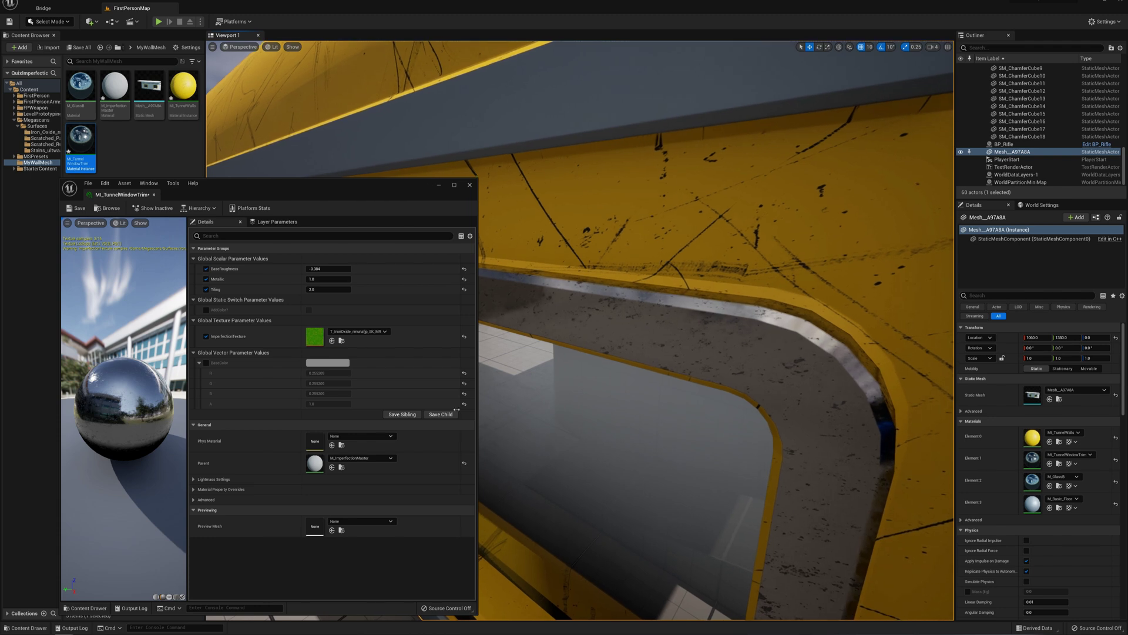
left_click_drag(328, 269, 347, 268)
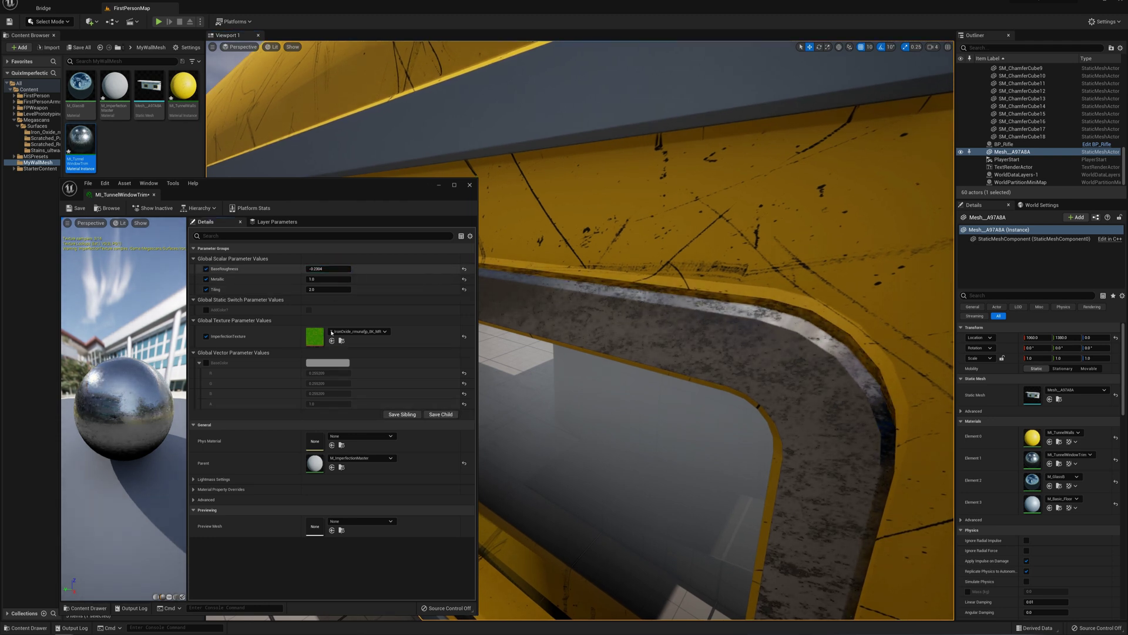
left_click(206, 362)
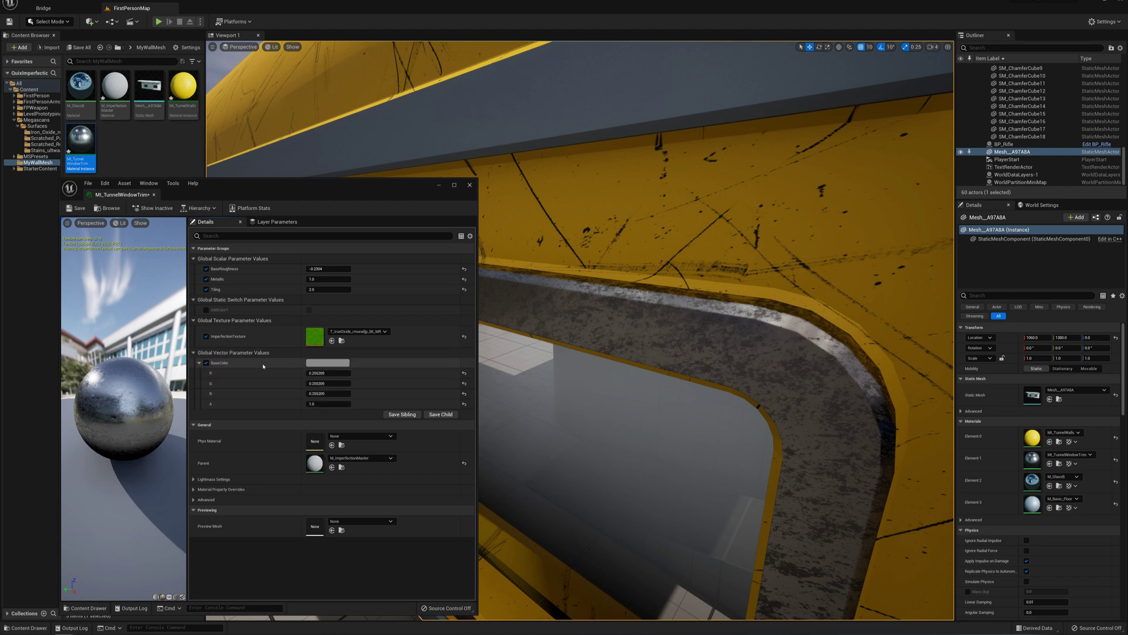
Step: Brighten the trim's BaseColor to a light grey (0.717708)
left_click(327, 363)
left_click_drag(424, 451, 432, 421)
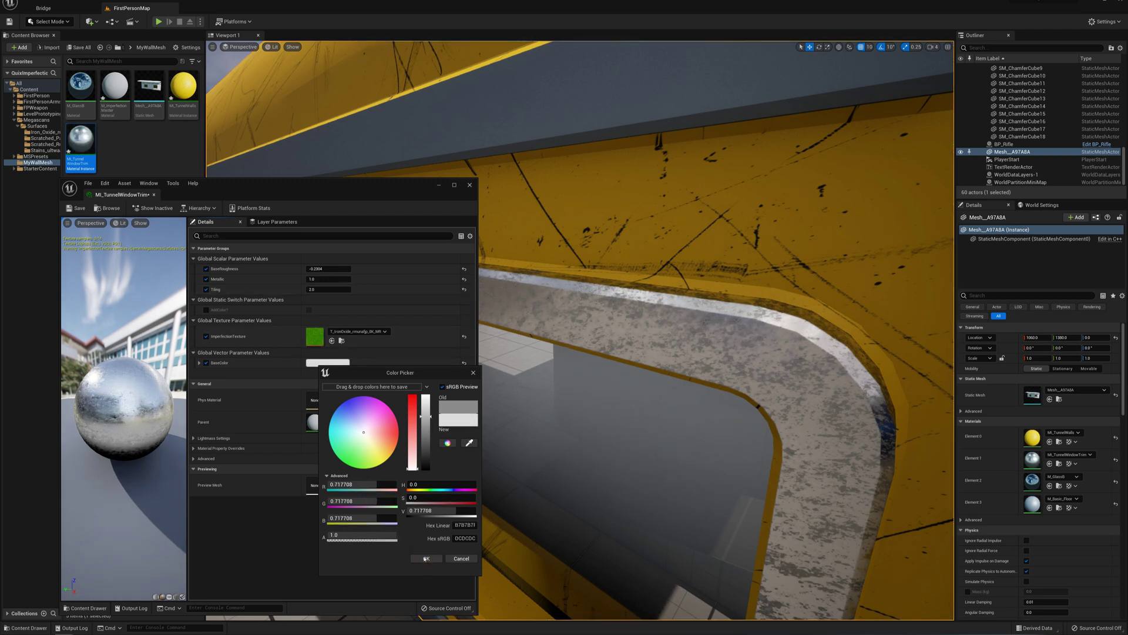
left_click(425, 558)
Step: Lower BaseRoughness to about -0.275 and enable the AddColor? switch override
left_click_drag(328, 269, 322, 269)
key("s")
right_click_drag(607, 378, 617, 391)
left_click(206, 310)
Step: Turn on AddColor? and HasColorMask? and set ImperfectionColor to a rusty orange-brown
left_click(309, 311)
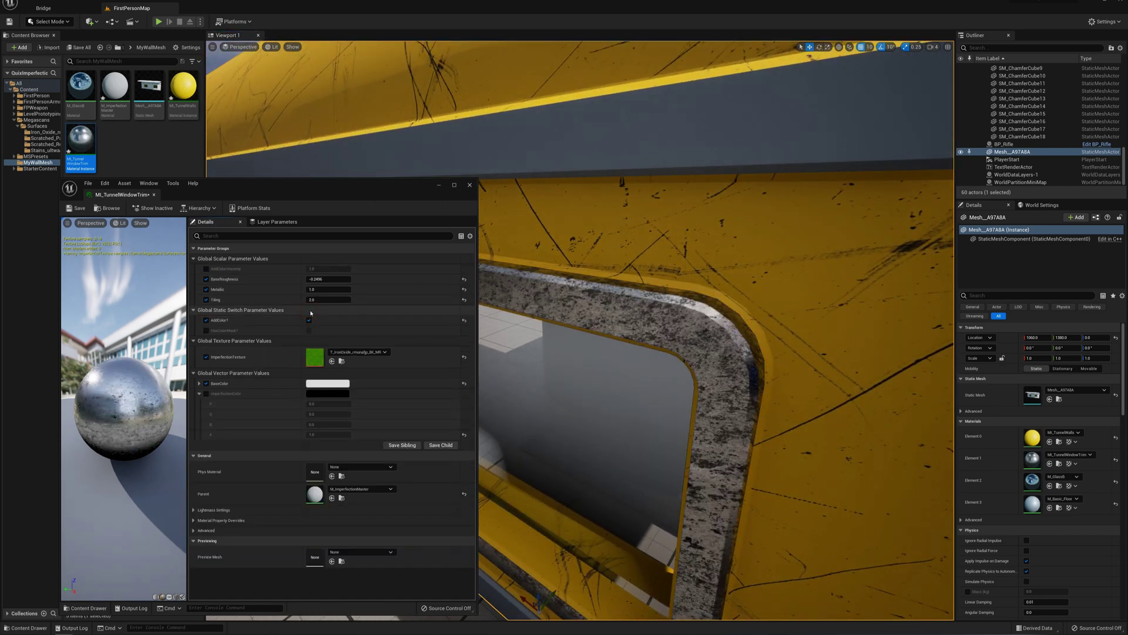
left_click(206, 330)
left_click(309, 330)
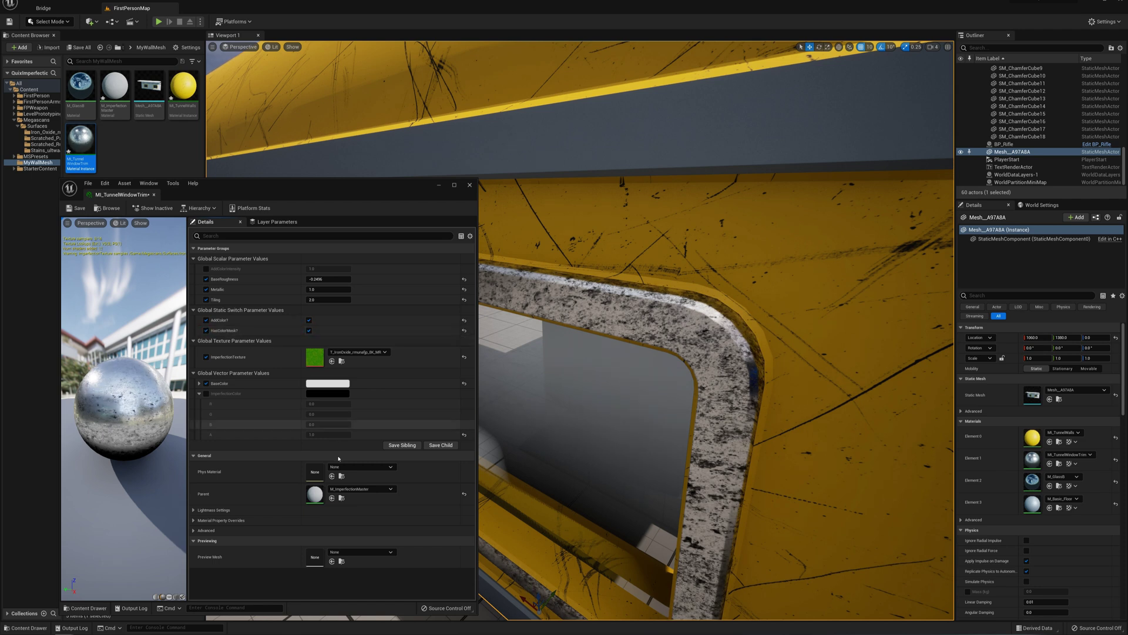
left_click(205, 393)
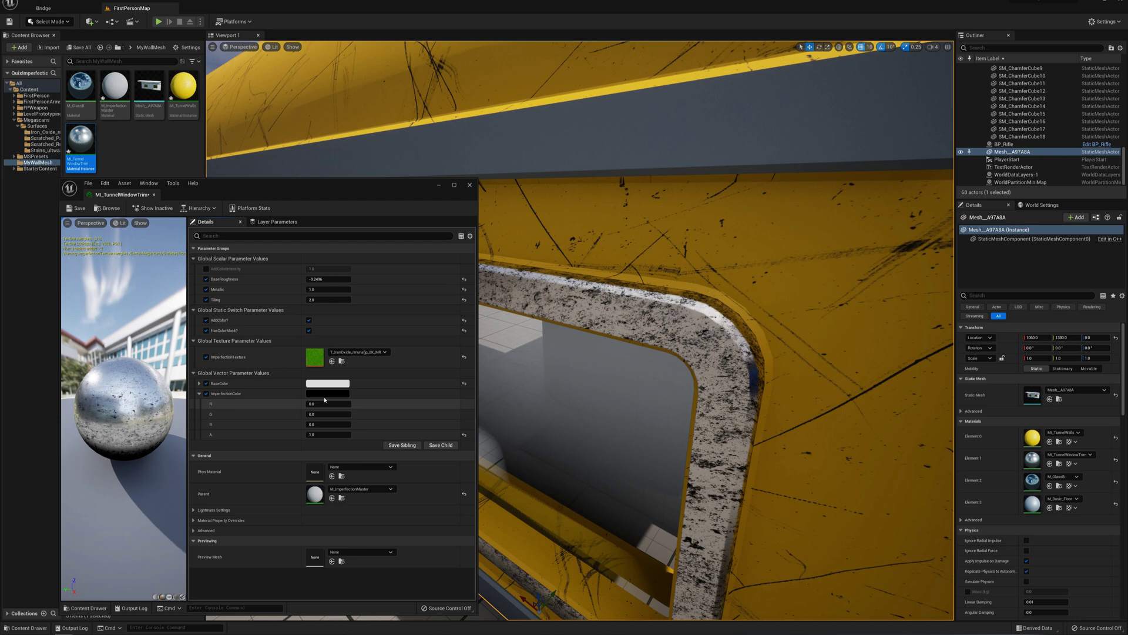
left_click(326, 393)
left_click_drag(404, 472, 441, 469)
left_click(439, 460)
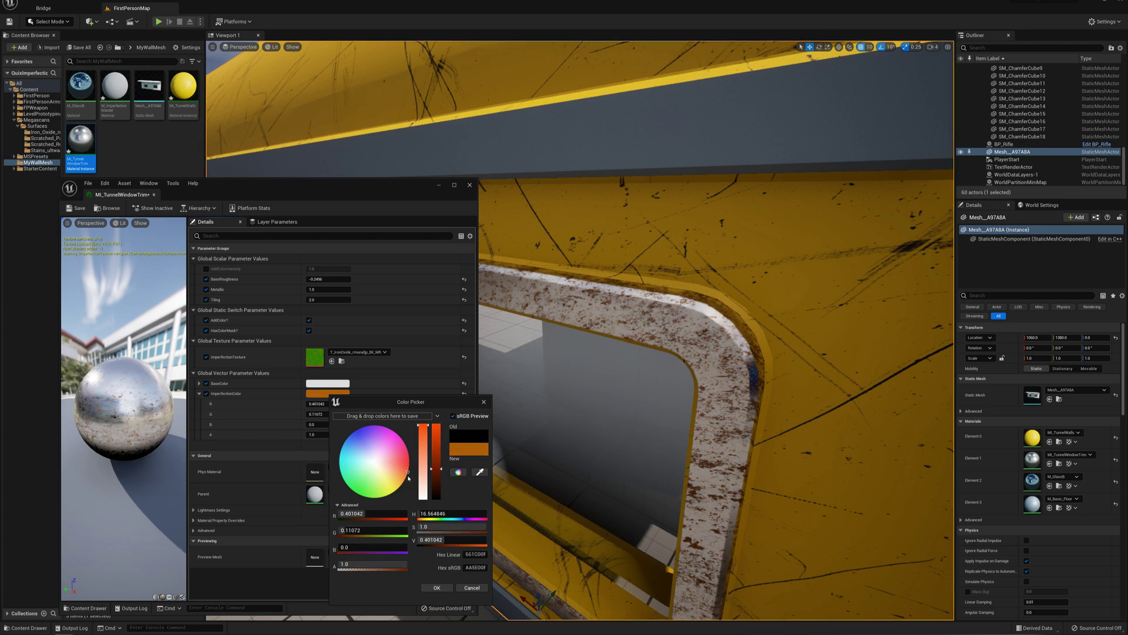
left_click(436, 587)
Step: Set imperfection Tiling to 3.0 and shorten the material instance window
right_click_drag(564, 463, 583, 477)
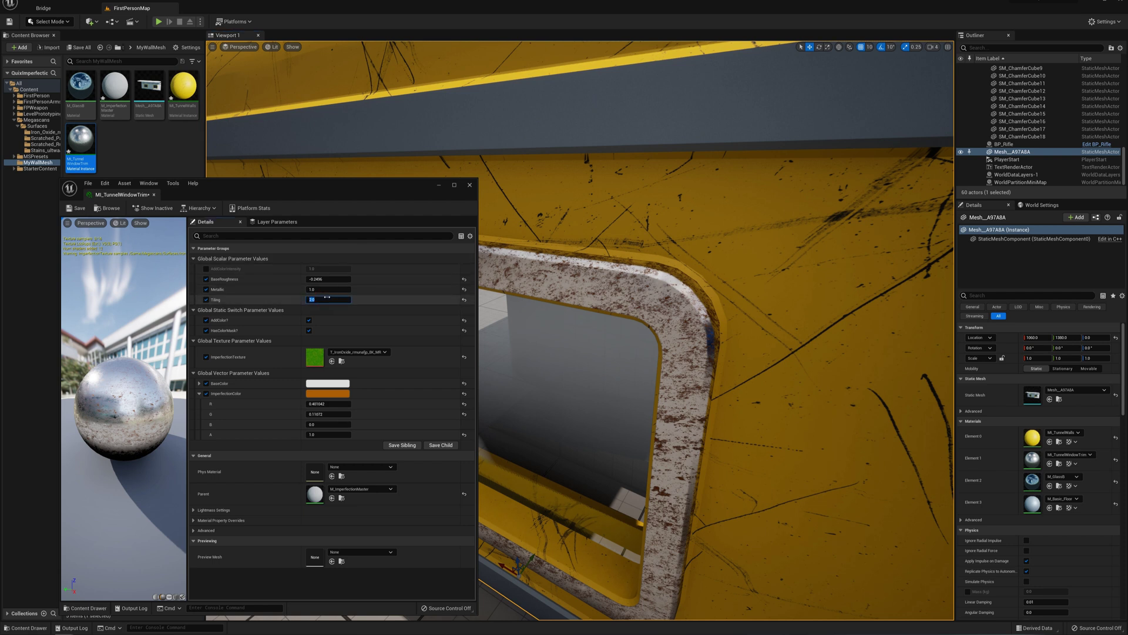
key("Return")
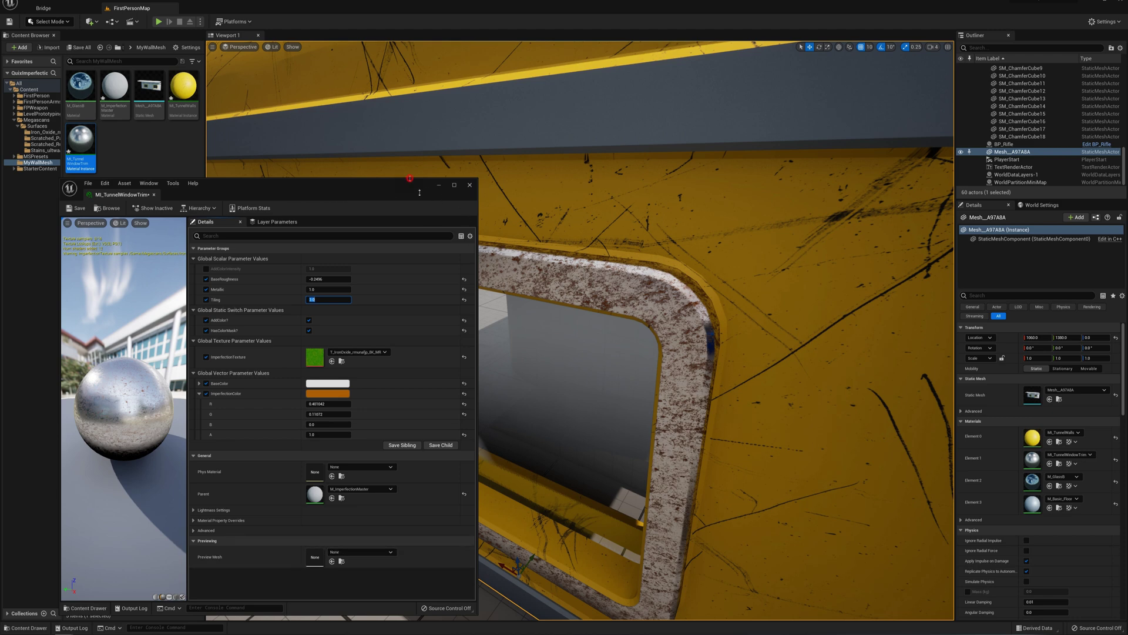
left_click_drag(409, 178, 409, 220)
left_click(70, 8)
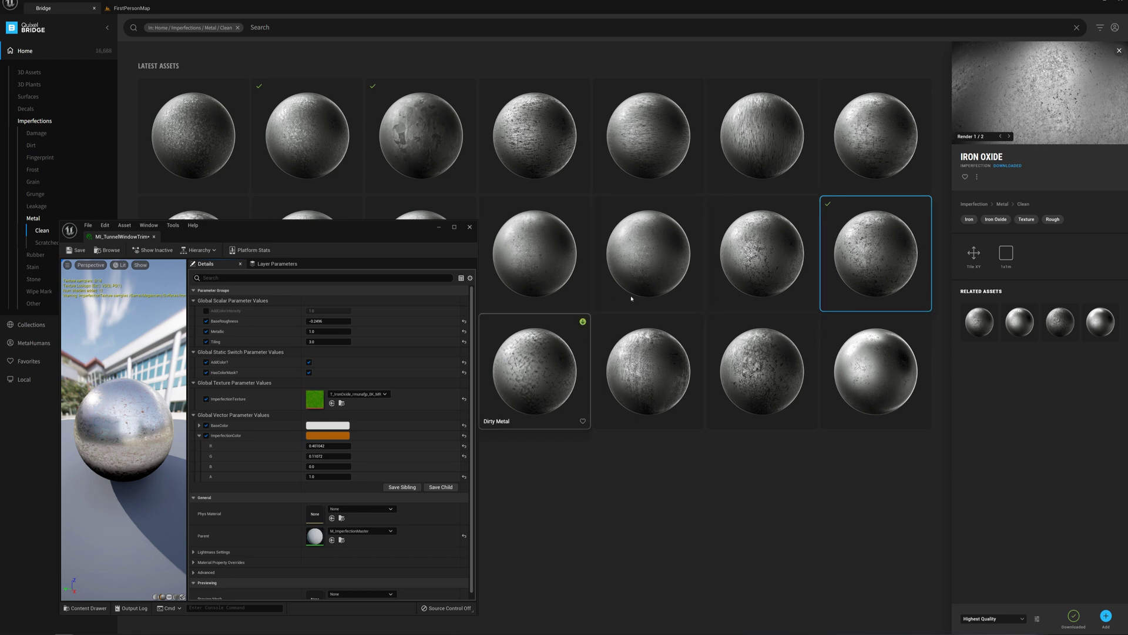
left_click_drag(325, 230, 591, 494)
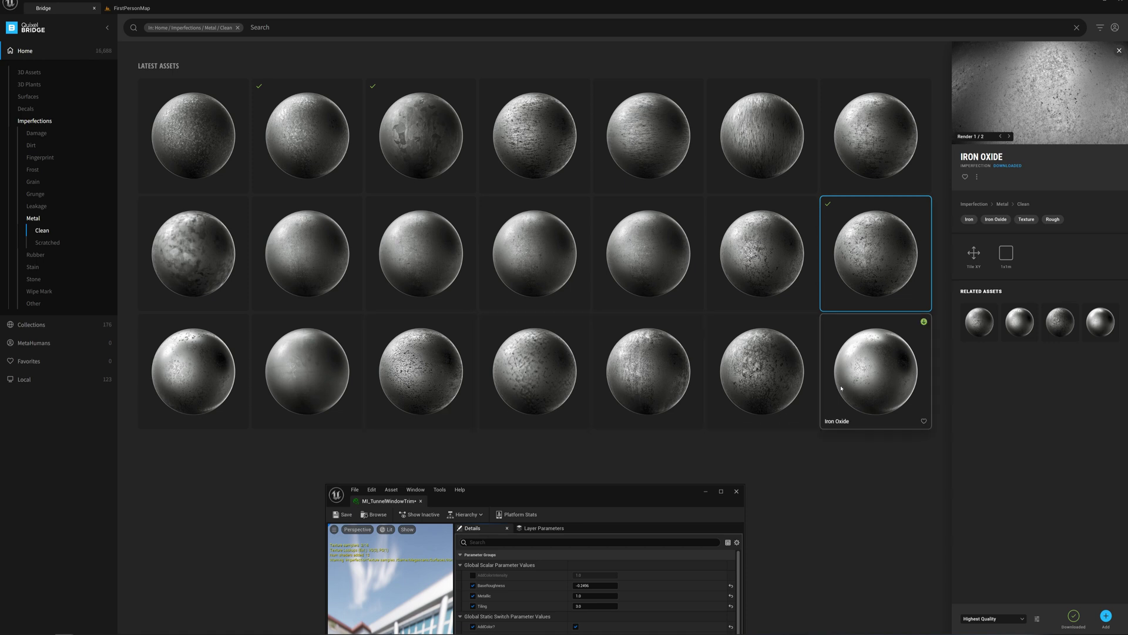
left_click_drag(663, 496, 645, 417)
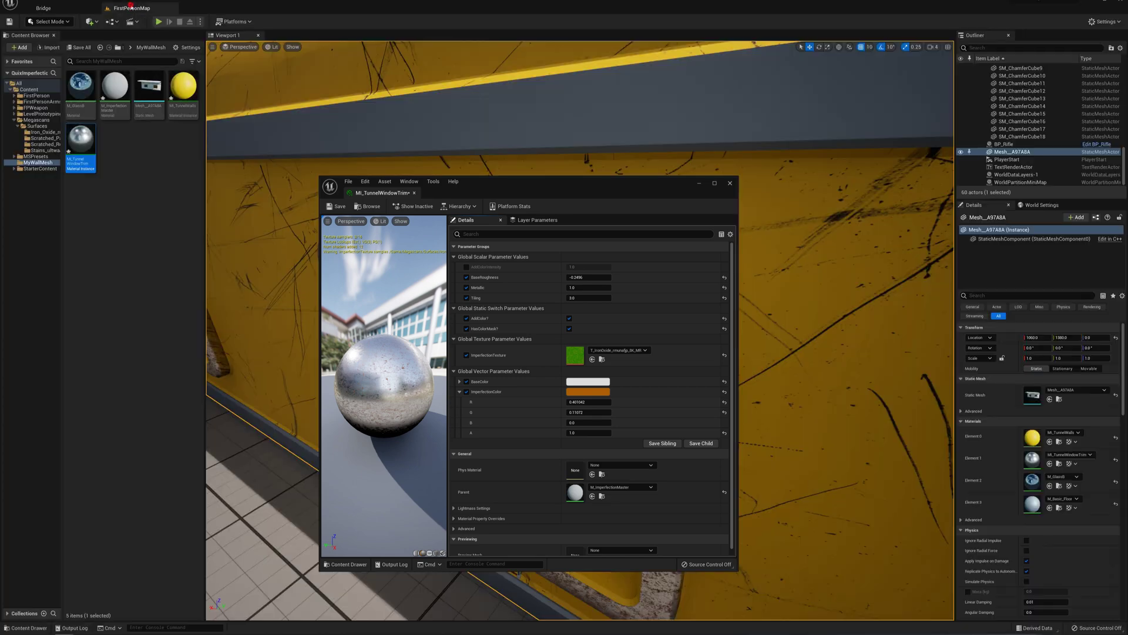
left_click(132, 8)
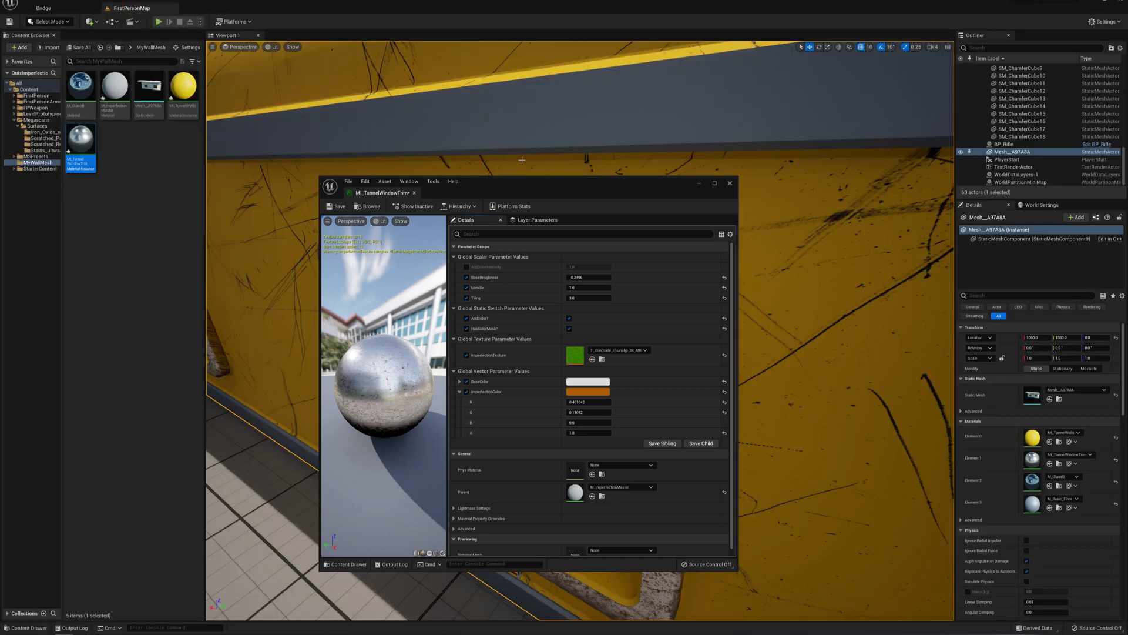
Step: Close the MI_TunnelWindowTrim instance editor and pull the viewport back
left_click(731, 183)
right_click_drag(705, 235, 758, 235)
right_click_drag(682, 254, 685, 253)
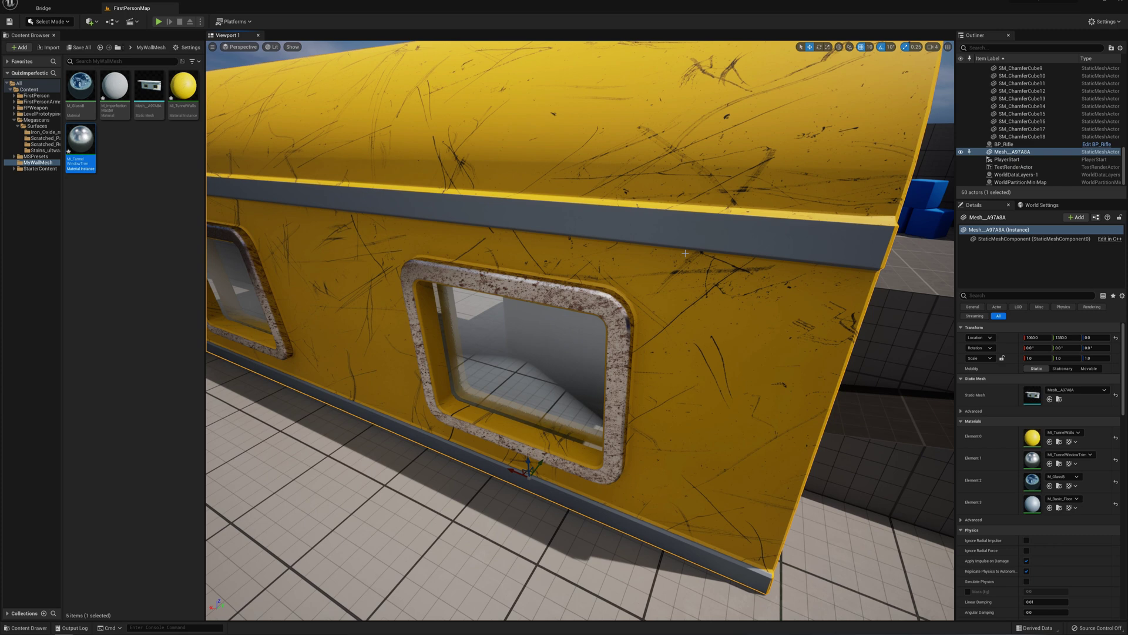
Step: Open M_ImperfectionMaster and dock its material graph as a main-window tab
double_click(115, 88)
scroll(520, 312, "down", 3)
right_click_drag(520, 311, 693, 370)
left_click_drag(400, 193, 238, 7)
right_click_drag(469, 126, 651, 240)
scroll(607, 245, "up", 2)
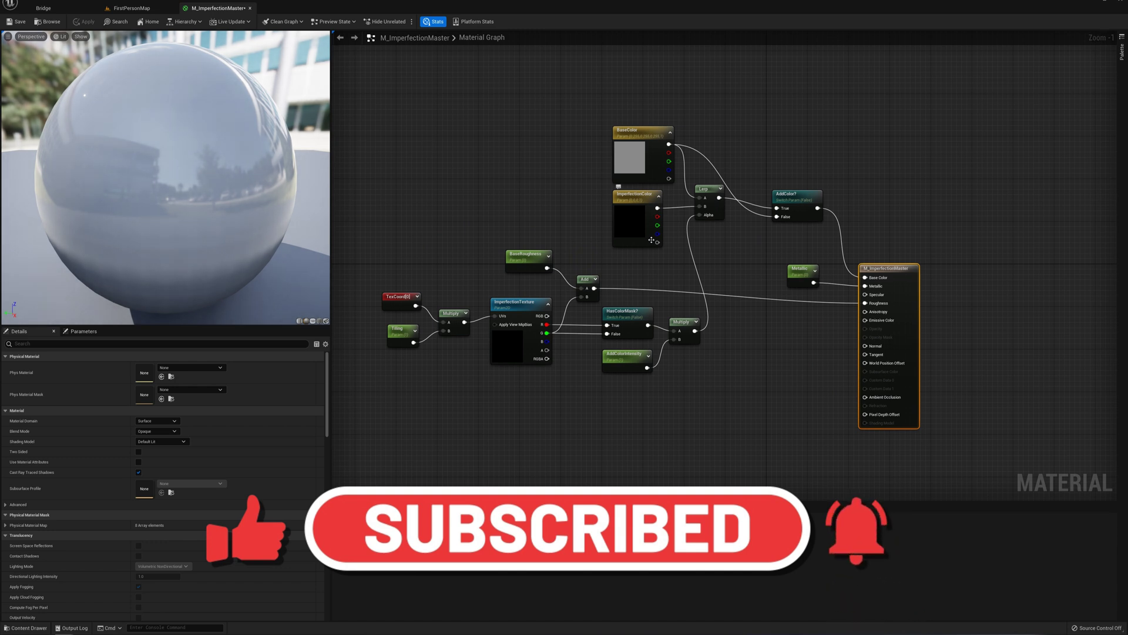